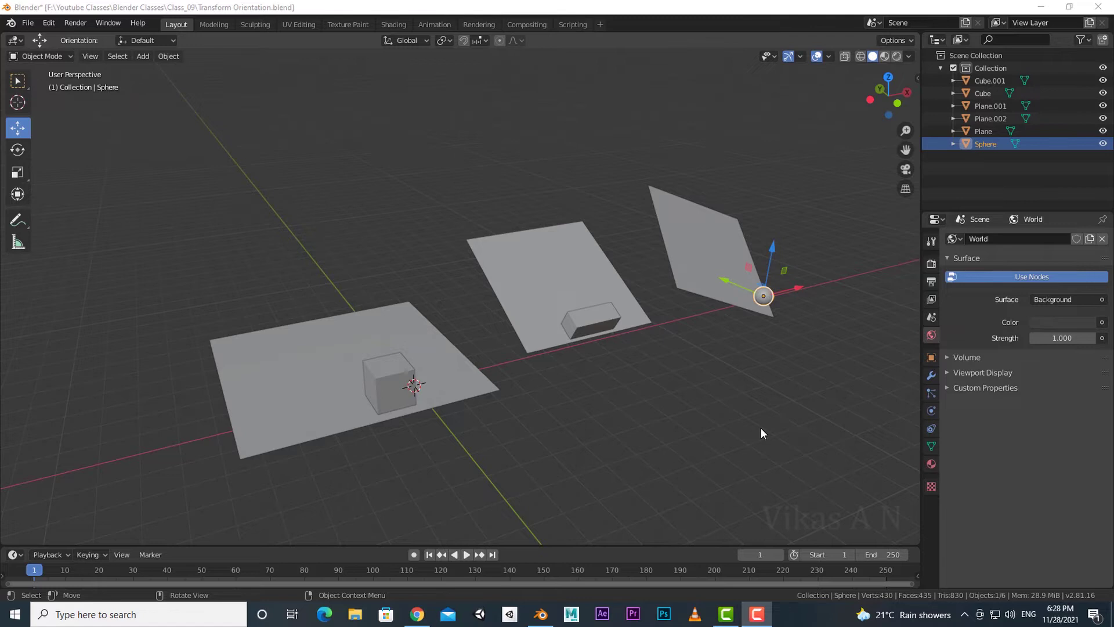
- Select the flat box, the rightmost tilted plane and the sphere in turn to examine how their move gizmos are oriented
left_click(405, 40)
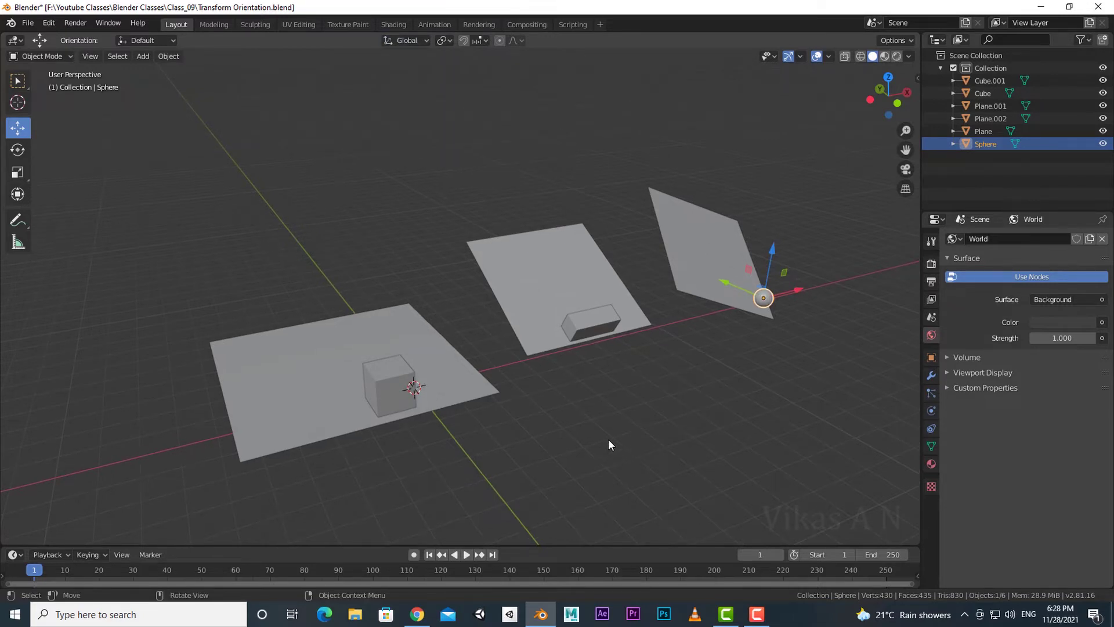
middle_click_drag(607, 423, 509, 383)
left_click(436, 375)
middle_click_drag(435, 375, 483, 352)
left_click(483, 352)
middle_click_drag(518, 388, 574, 446)
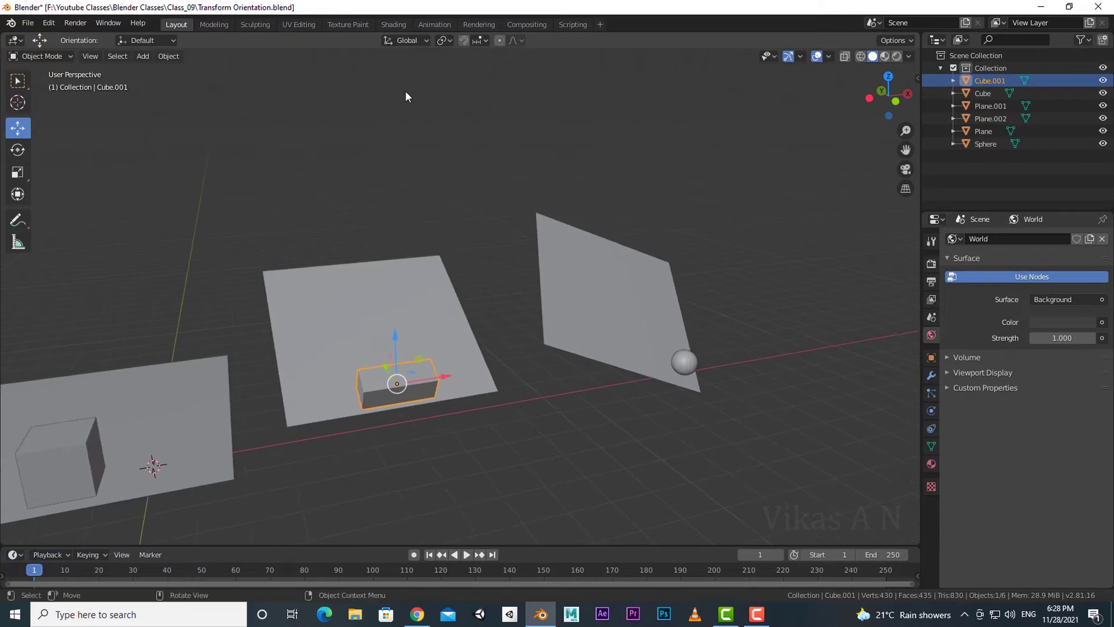
left_click(616, 369)
middle_click_drag(621, 408, 569, 346)
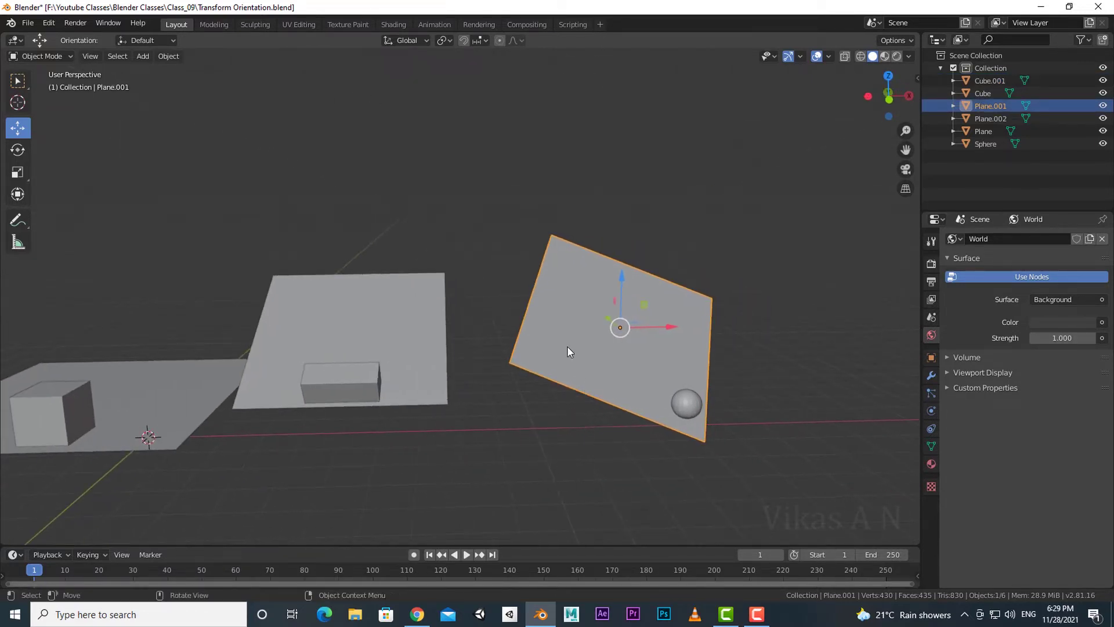
left_click(686, 402)
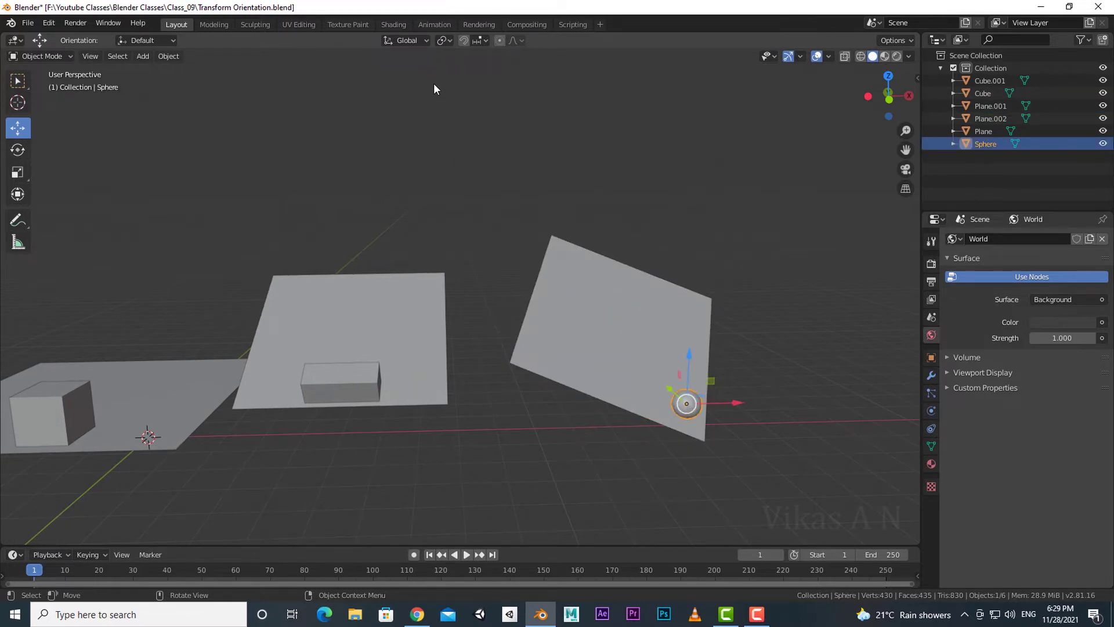
middle_click_drag(492, 249, 594, 400)
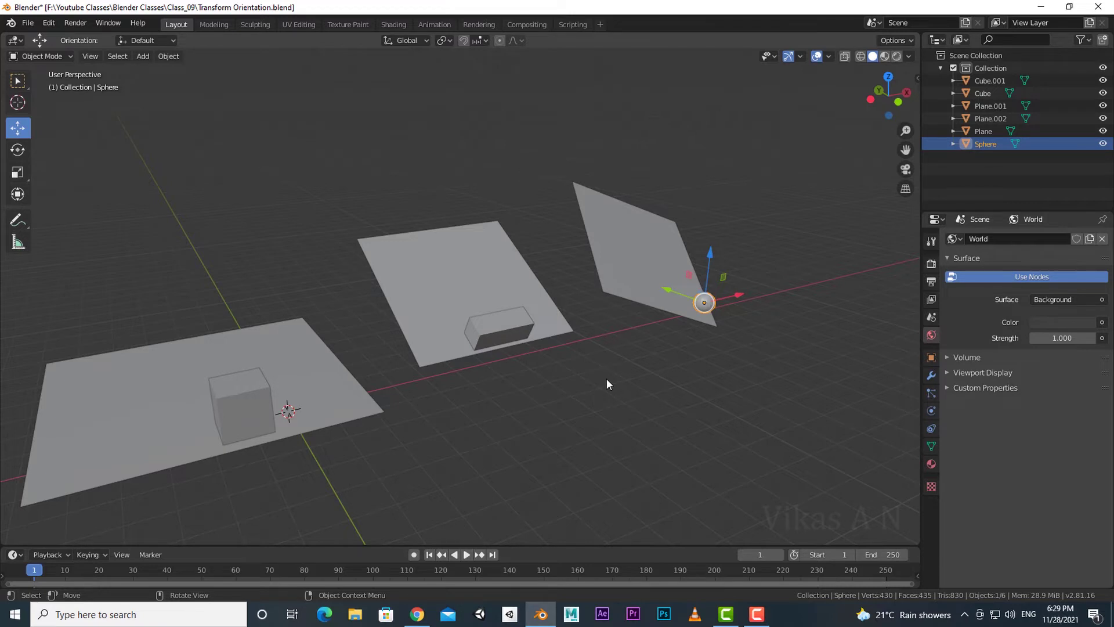
scroll(609, 392, "down", 2)
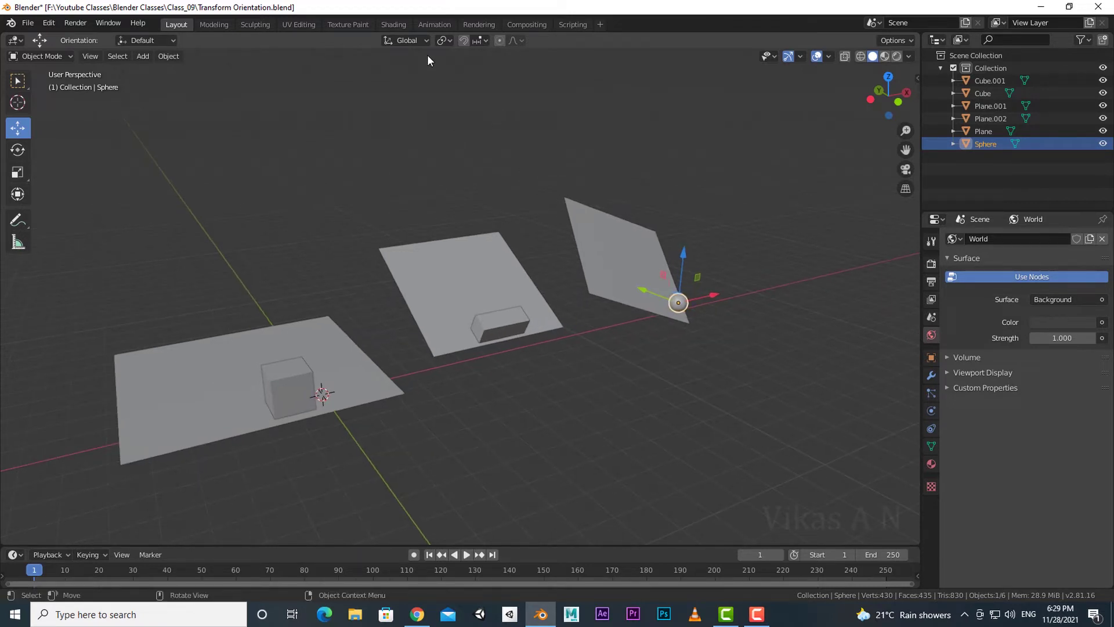
- Choose the Global transform orientation and examine the world axes running through the scene
left_click(416, 43)
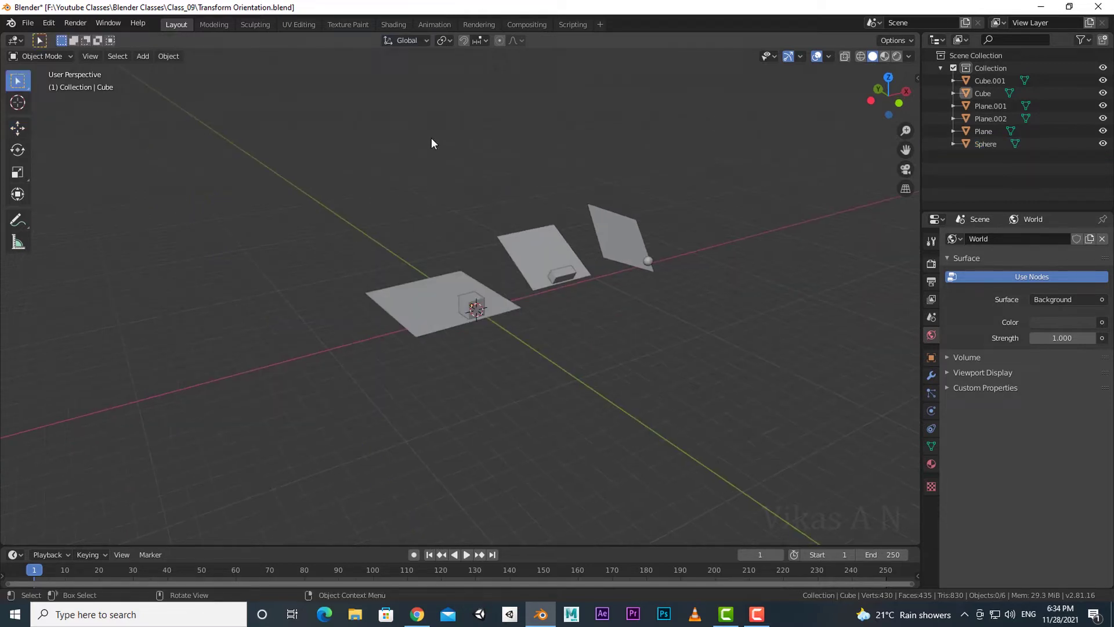
left_click(413, 41)
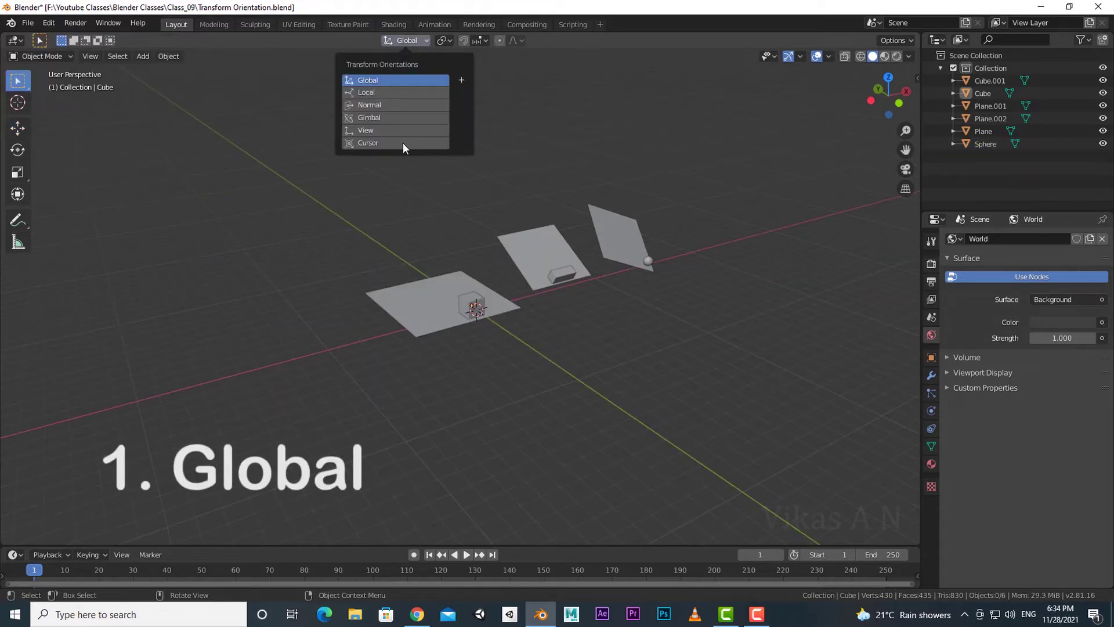
left_click(374, 80)
middle_click_drag(555, 396, 561, 393)
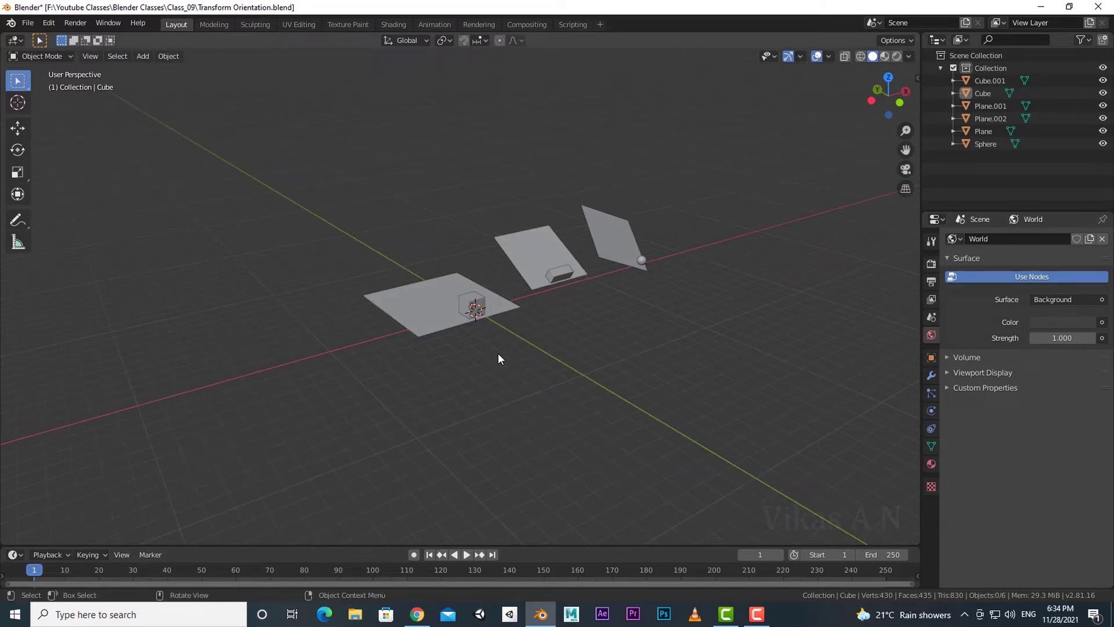
middle_click_drag(499, 358, 511, 377)
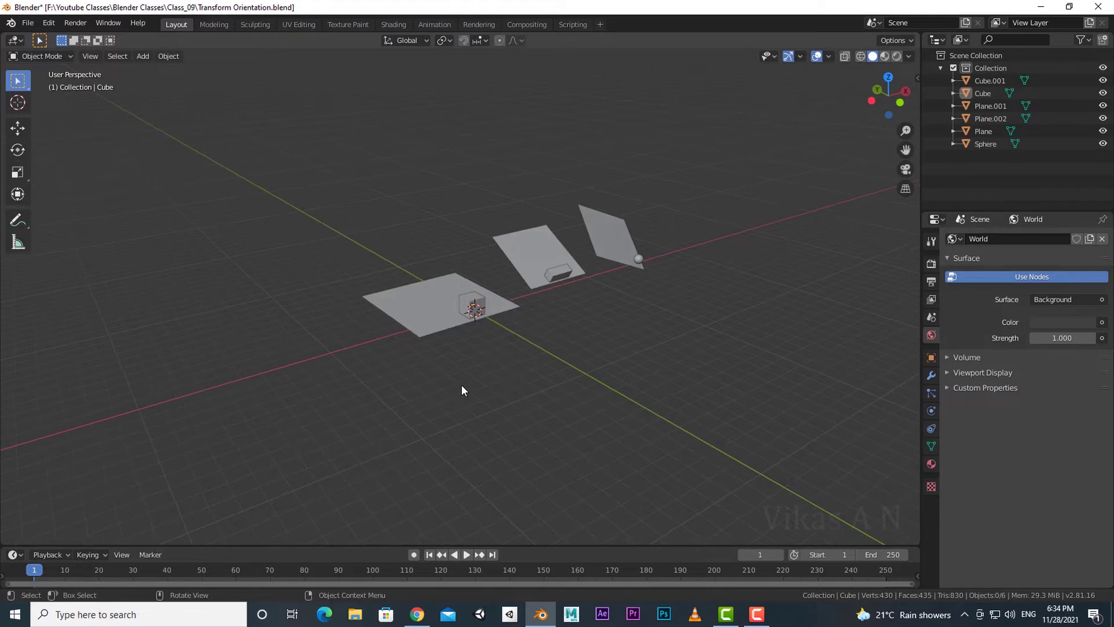
scroll(461, 389, "down", 2)
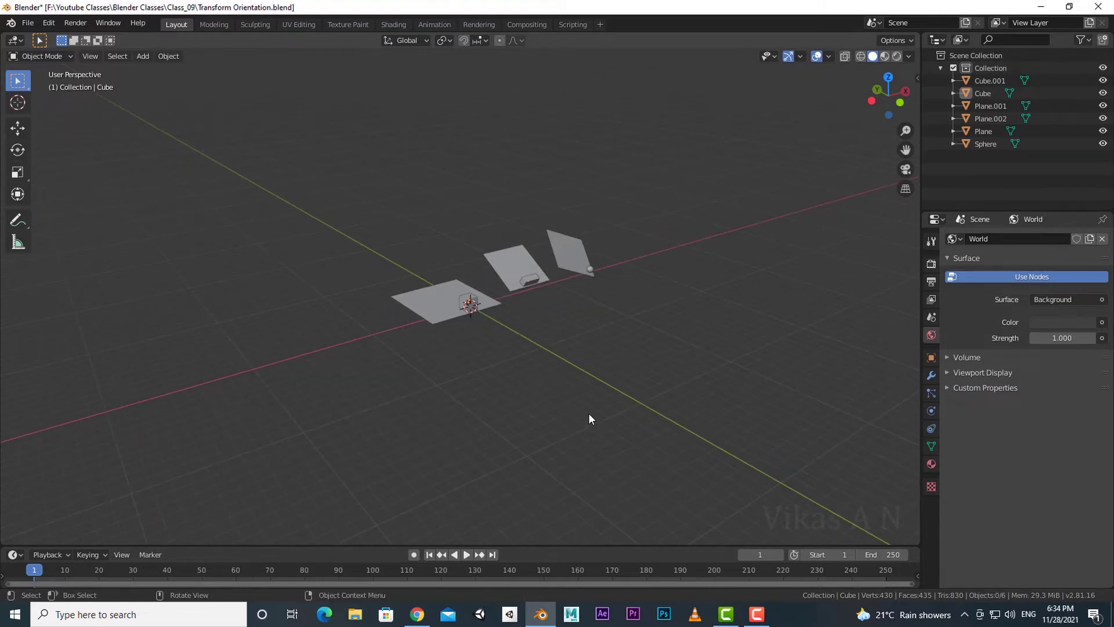
mouse_move(533, 426)
middle_mouse_down()
mouse_move(555, 405)
mouse_move(525, 413)
middle_mouse_up()
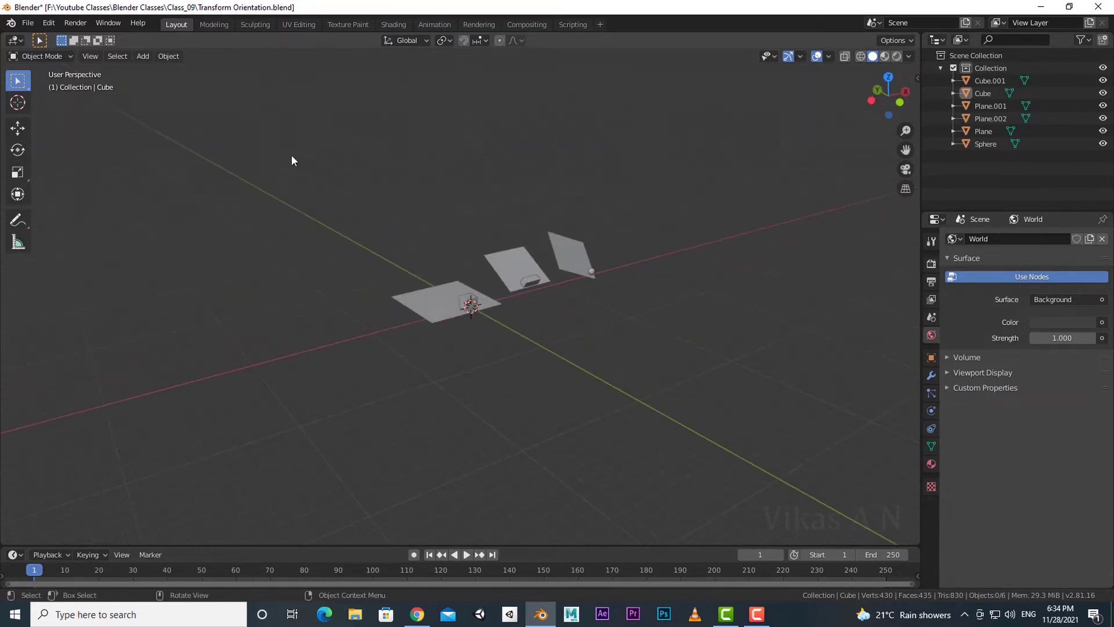
middle_click_drag(441, 442, 413, 417)
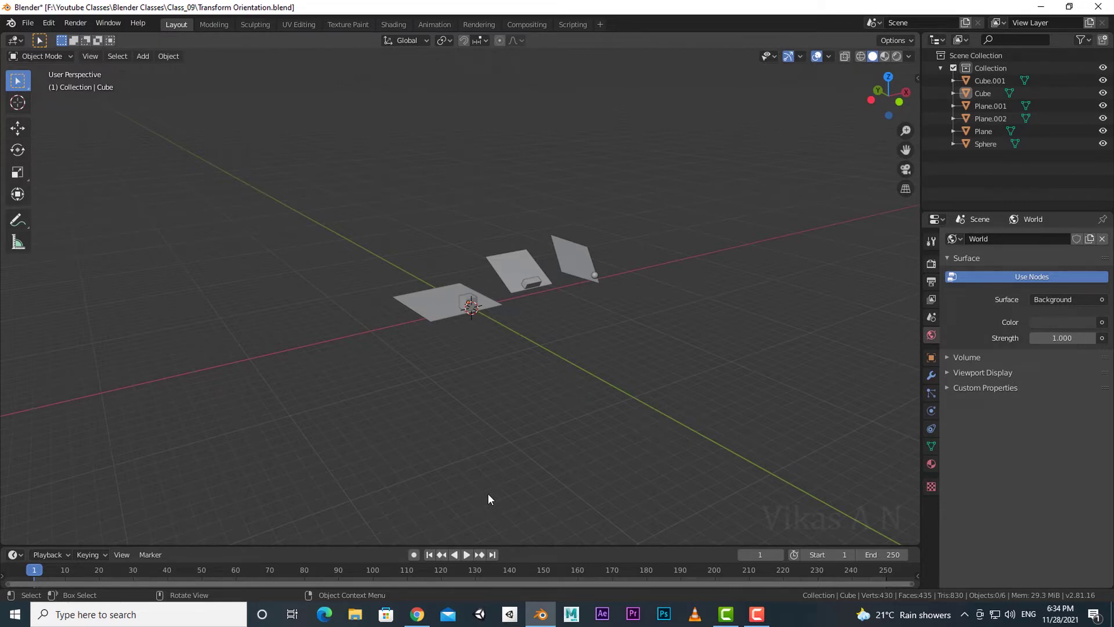
scroll(472, 385, "up", 4)
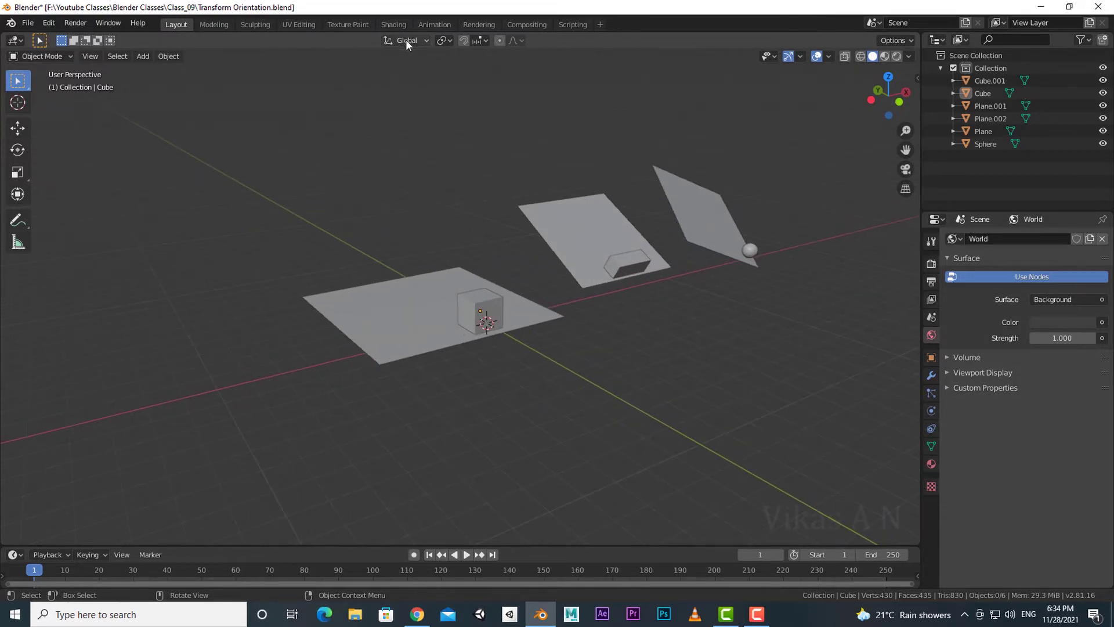
- Try moving the cube along the global X axis and undo the move
left_click(501, 305)
scroll(618, 392, "down", 2)
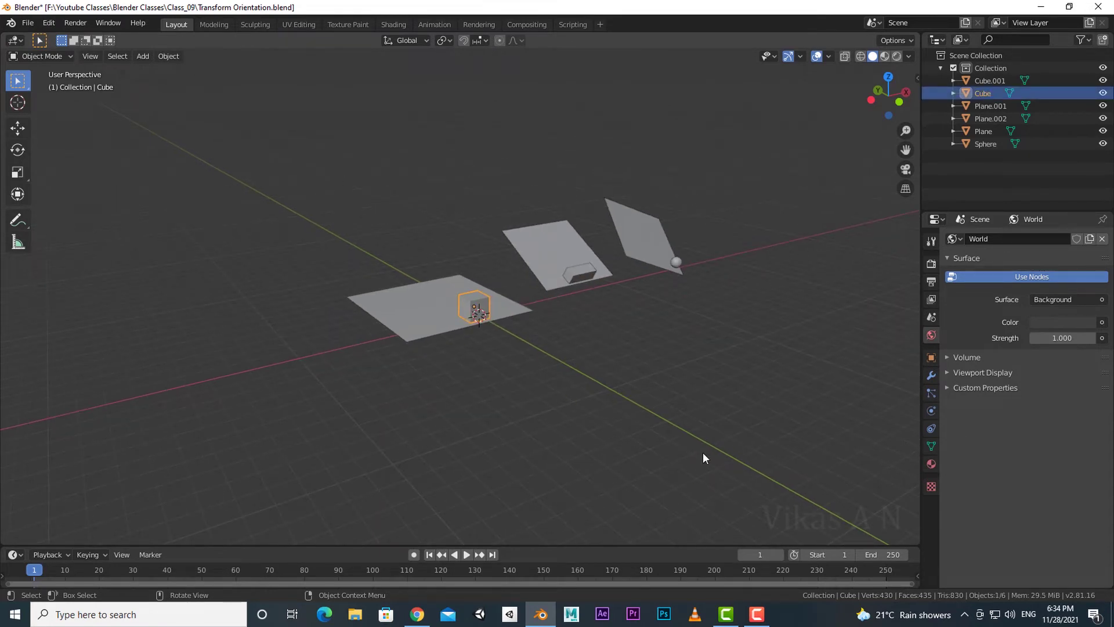
scroll(491, 347, "up", 2)
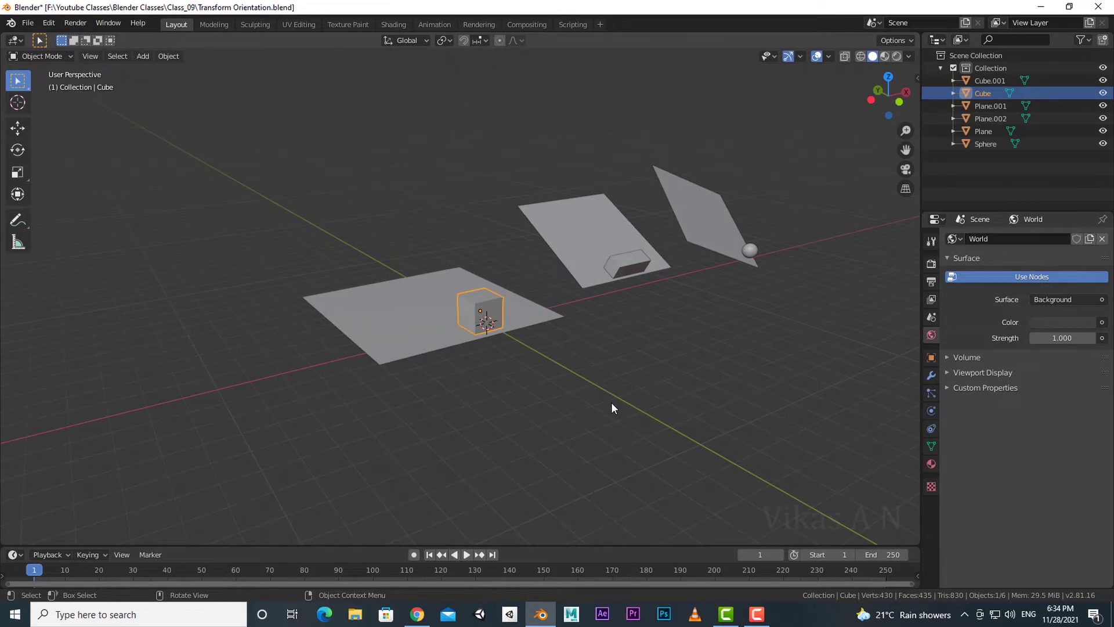
key("g")
key("x")
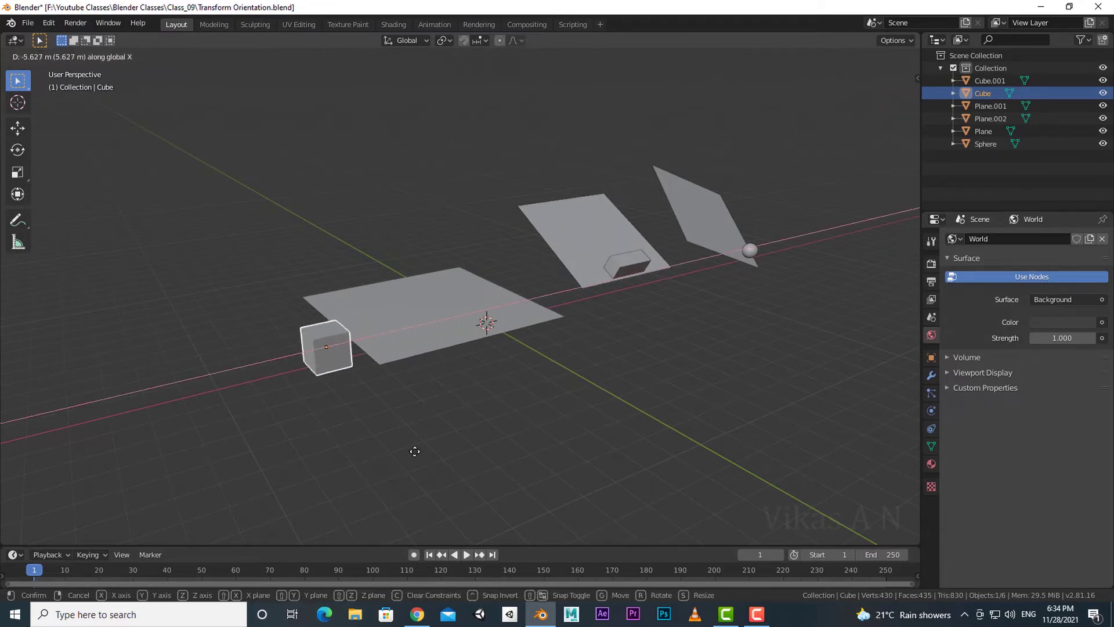
left_click(337, 504)
key("ctrl+z")
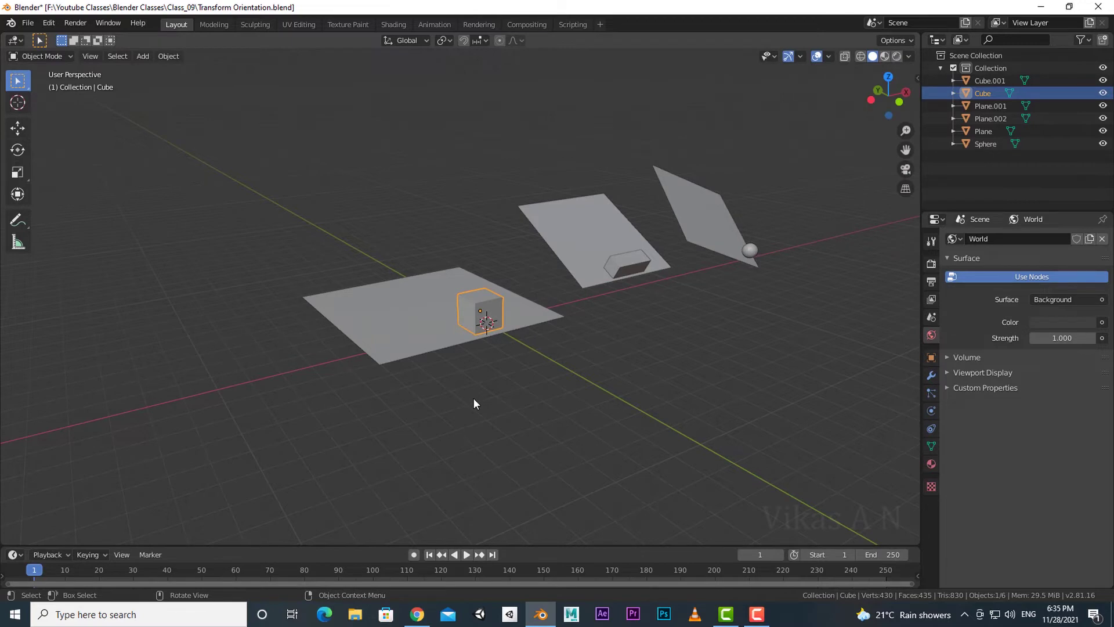
- Try rotating the cube about the global Y axis
key("r")
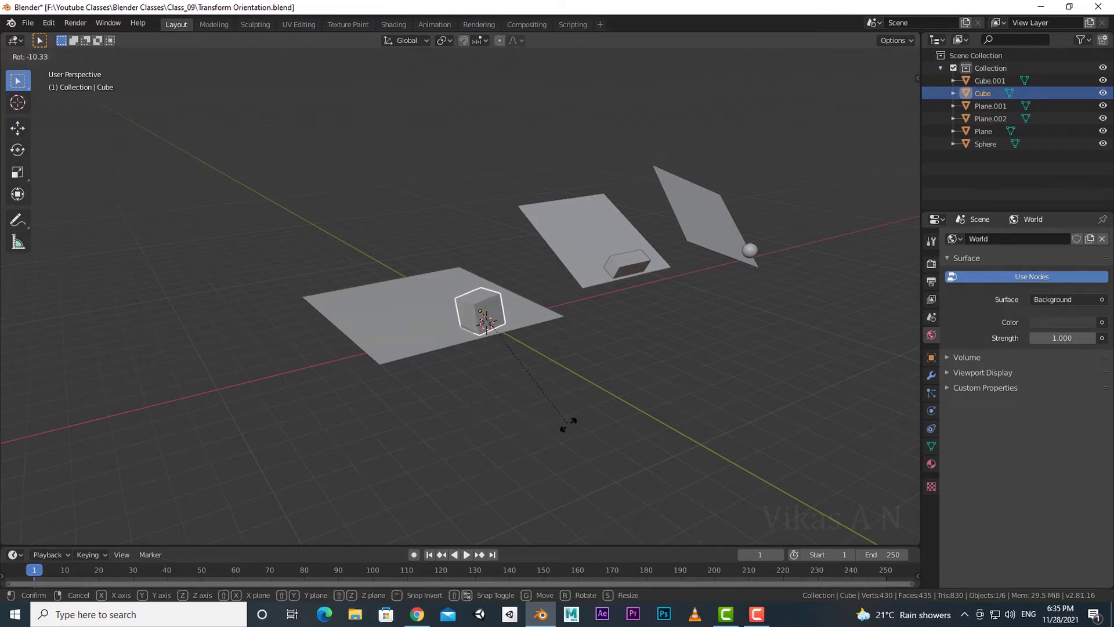
key("y")
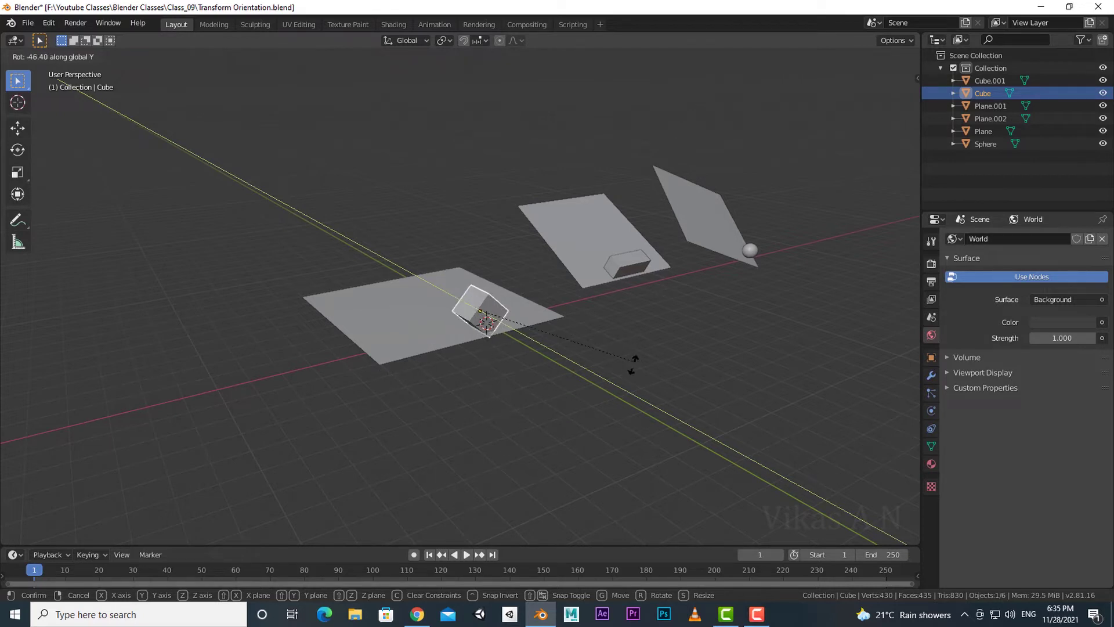
right_click(726, 428)
- Activate the Move tool for the cube and keep the transform orientation on Global
left_click(18, 129)
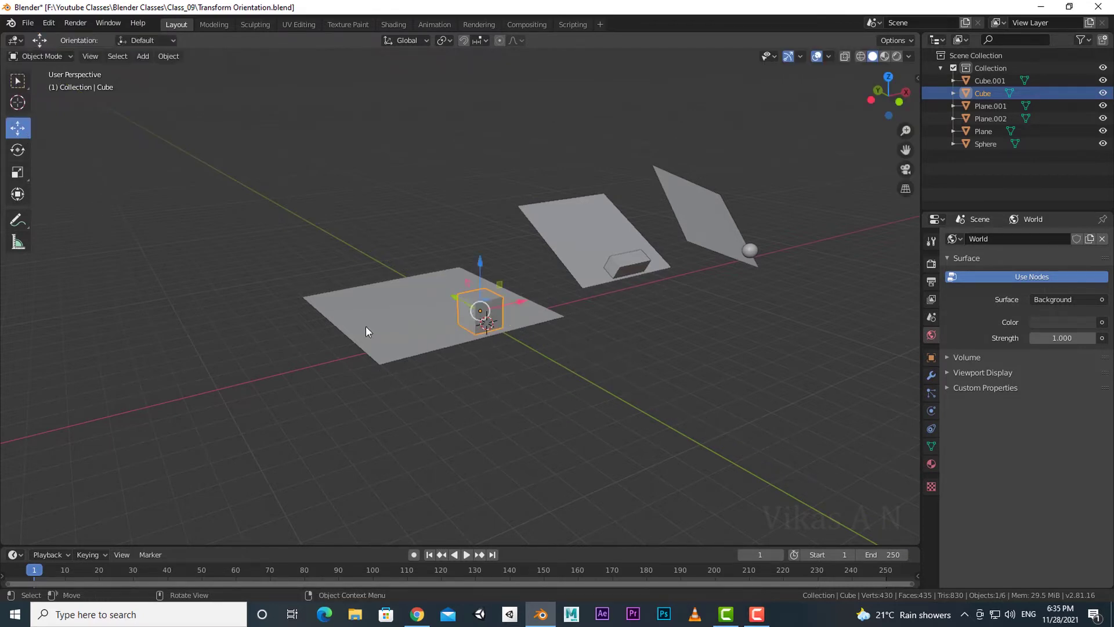
scroll(511, 381, "up", 3)
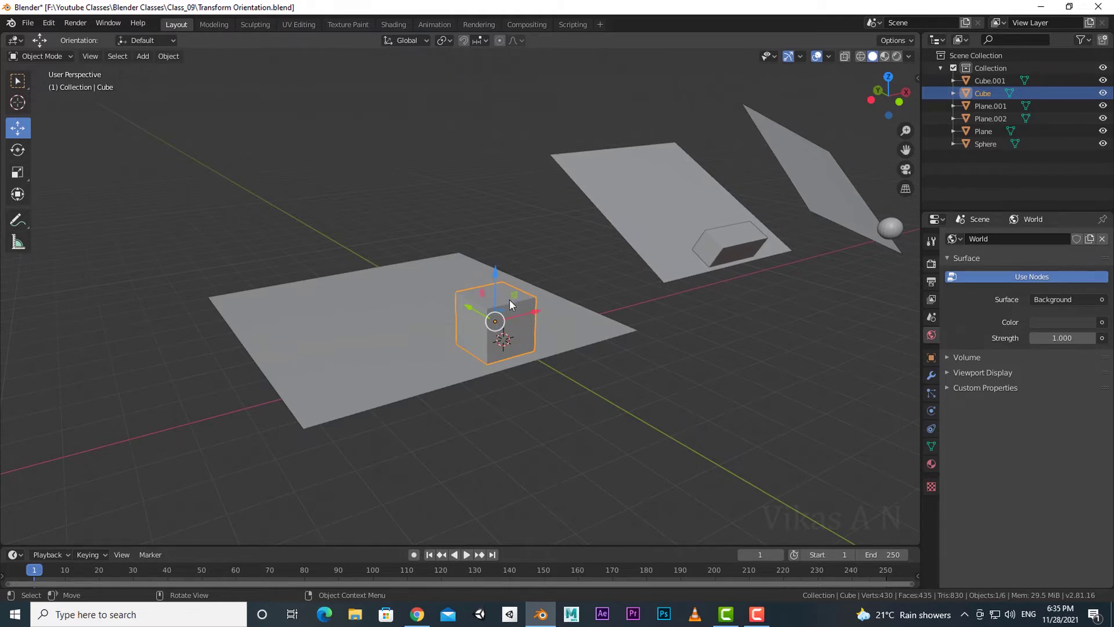
scroll(499, 321, "down", 2)
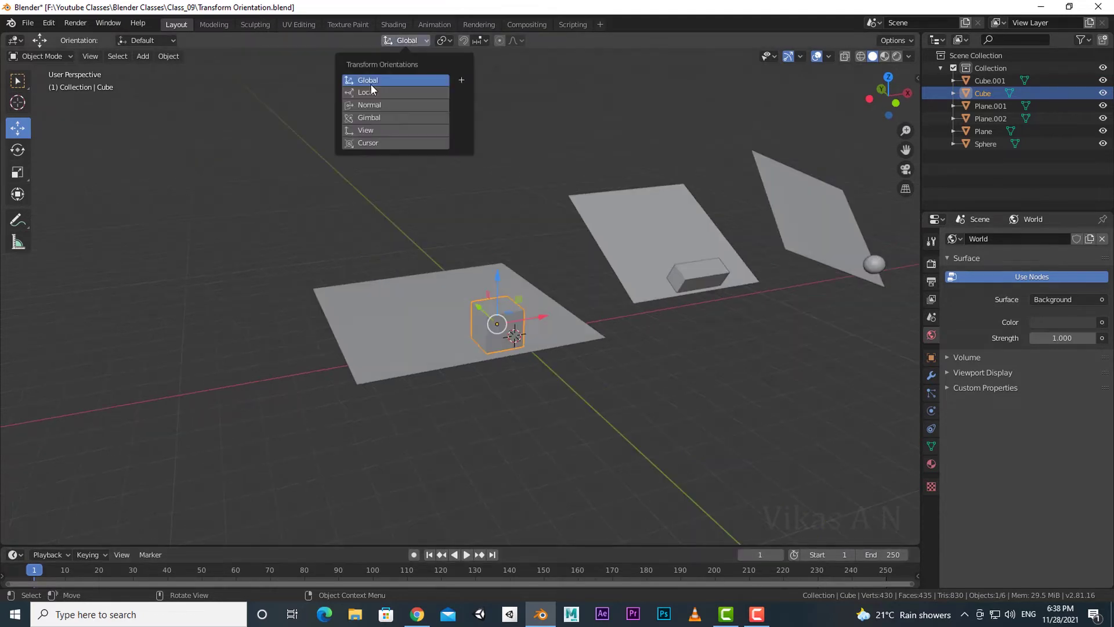
left_click(370, 81)
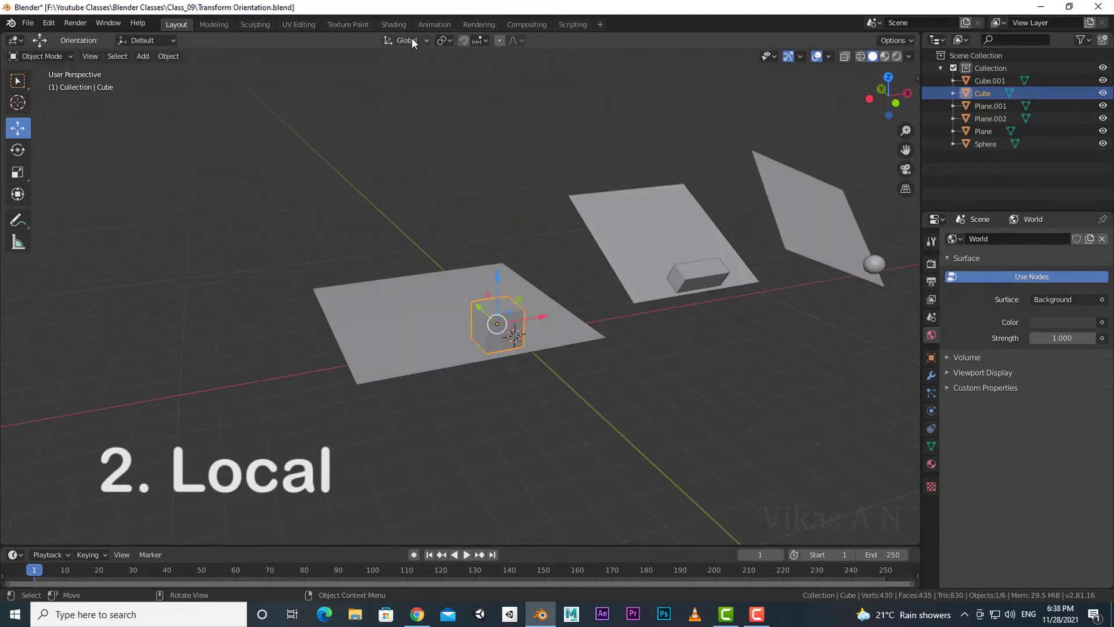
- Change the transform orientation to Local and view the cube's gizmo
left_click(412, 39)
left_click(372, 93)
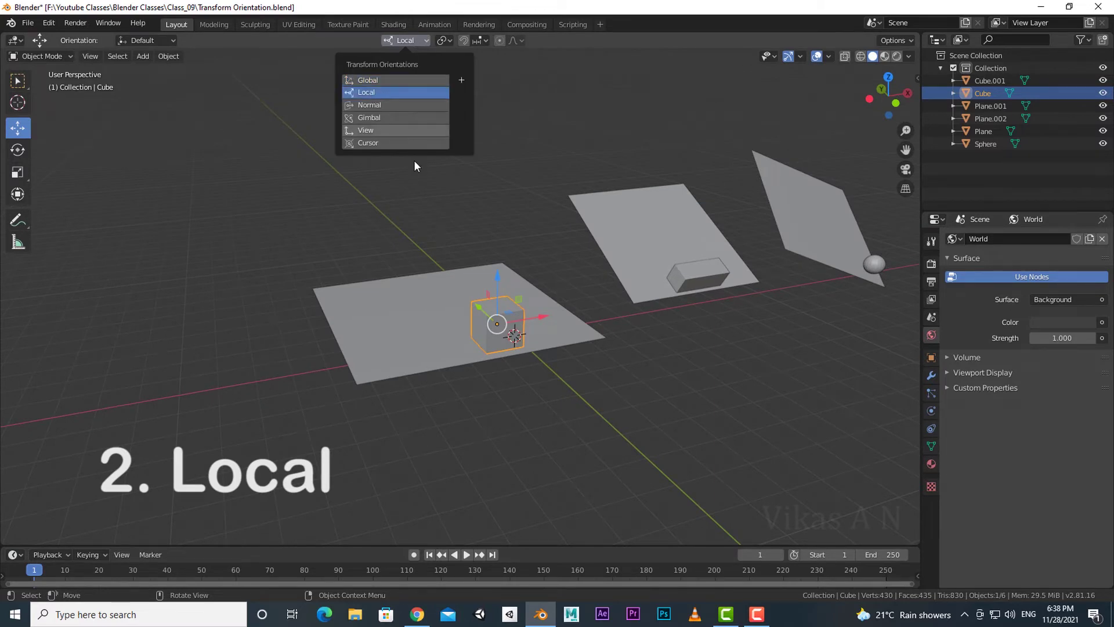
scroll(520, 377, "up", 2)
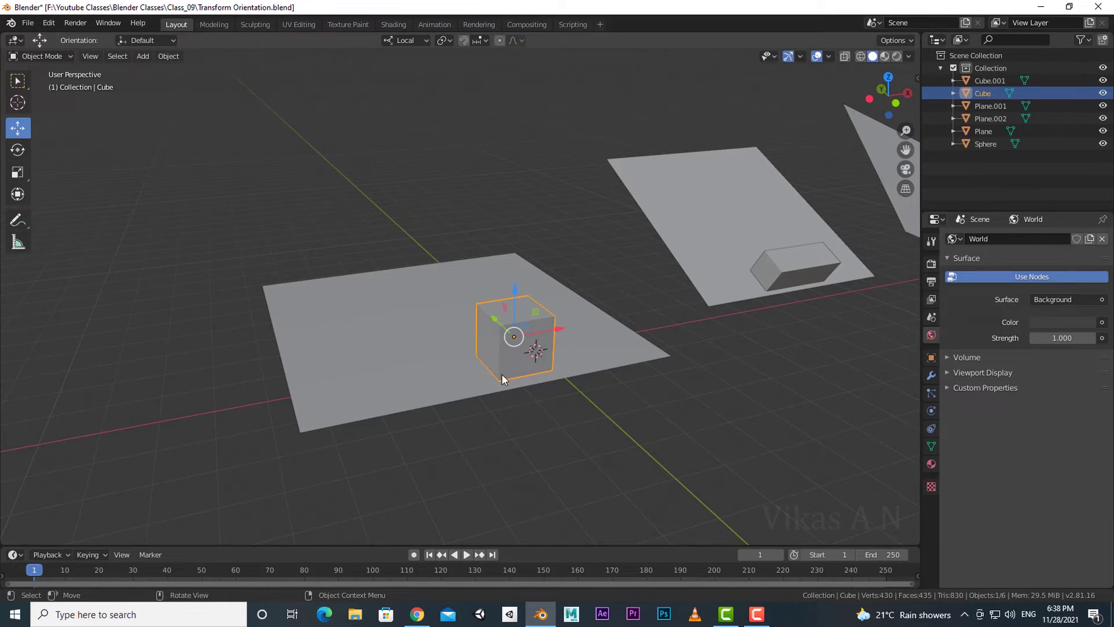
middle_click_drag(507, 367, 558, 426)
middle_click_drag(867, 377, 676, 305)
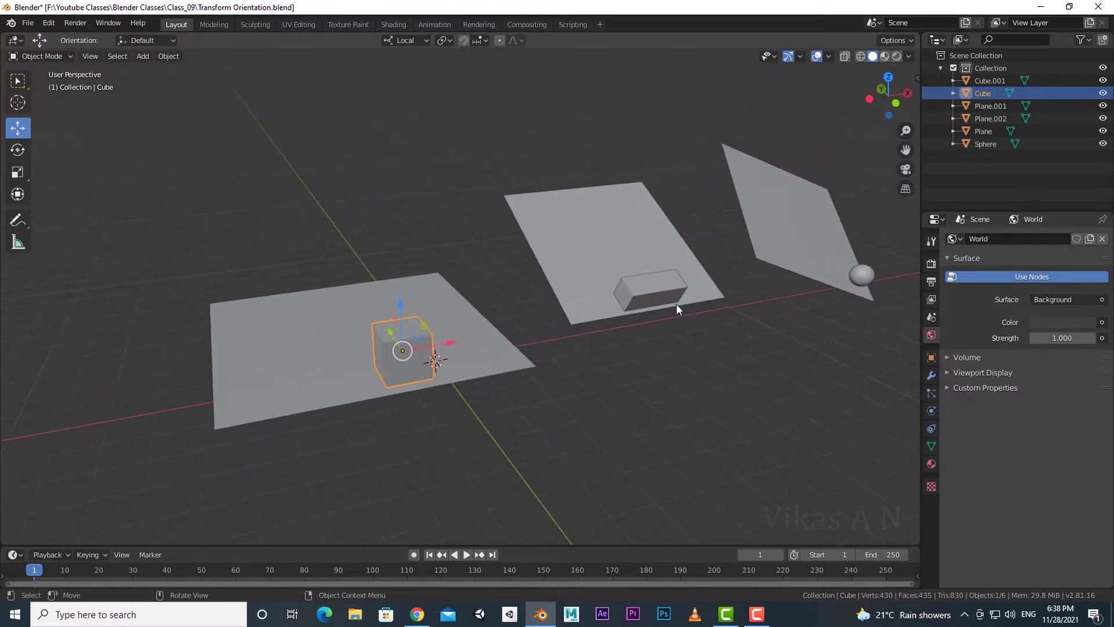
- Select the middle tilted plane and the cube in turn to compare the directions of their Local gizmos
left_click(666, 297)
left_click(589, 302)
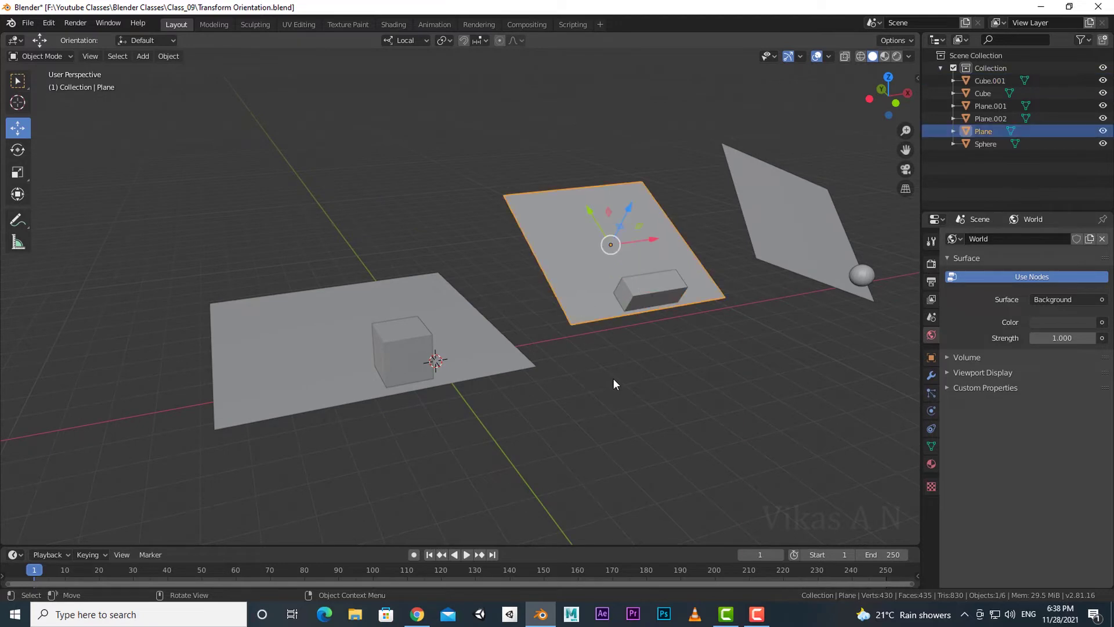
middle_click_drag(626, 383, 600, 386)
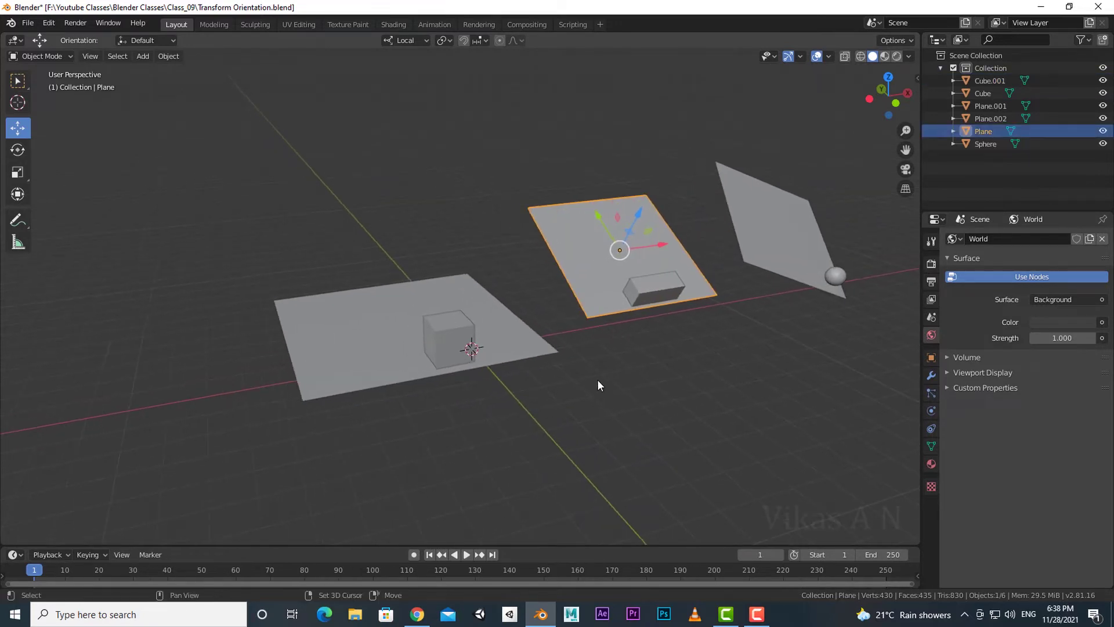
left_click(539, 354)
left_click(445, 344)
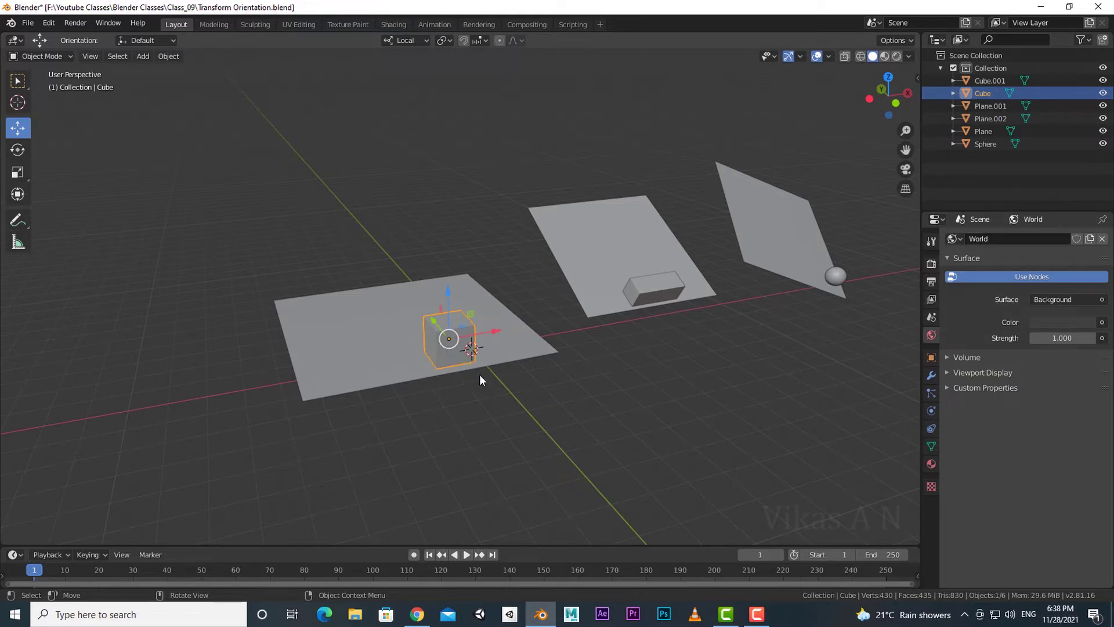
middle_click_drag(479, 374, 491, 280)
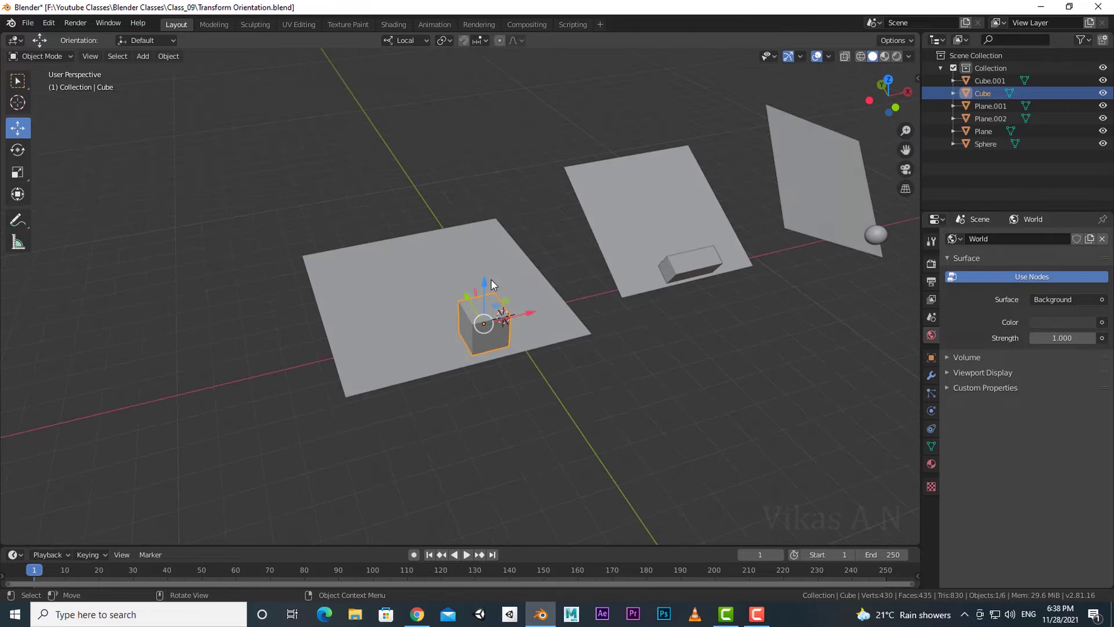
- Set the transform orientation back to Global with the cube selected
left_click(411, 41)
left_click(378, 81)
scroll(528, 388, "up", 3)
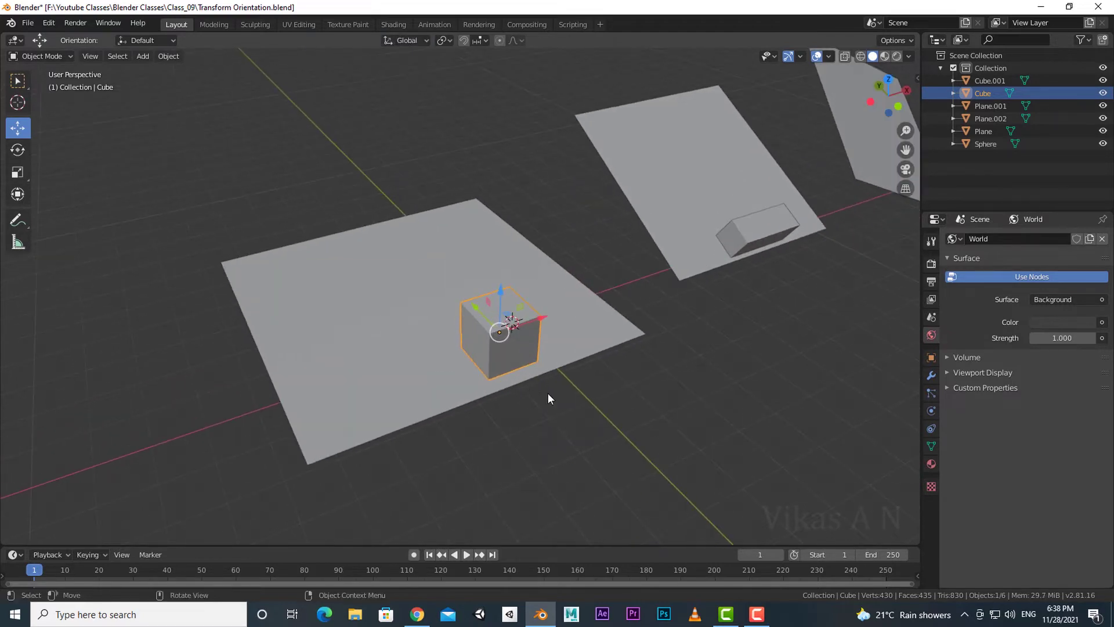
middle_click_drag(548, 398, 502, 342)
- Rotate the cube about the global Z axis with the Rotate tool and return to the Move tool
left_click(17, 149)
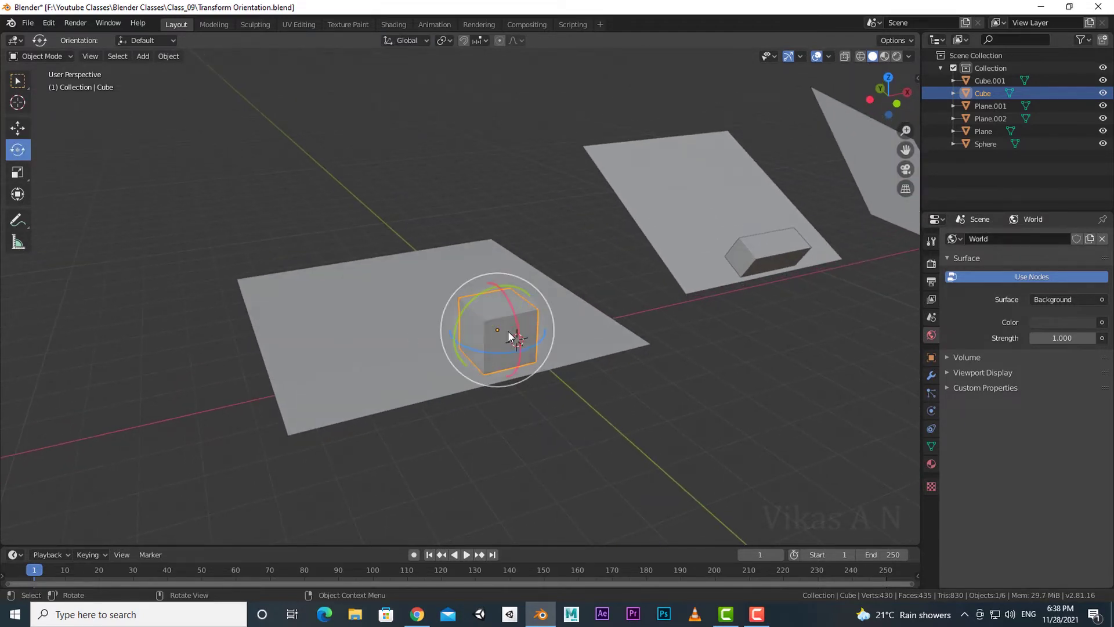
left_click_drag(499, 349, 481, 350)
scroll(543, 417, "up", 2)
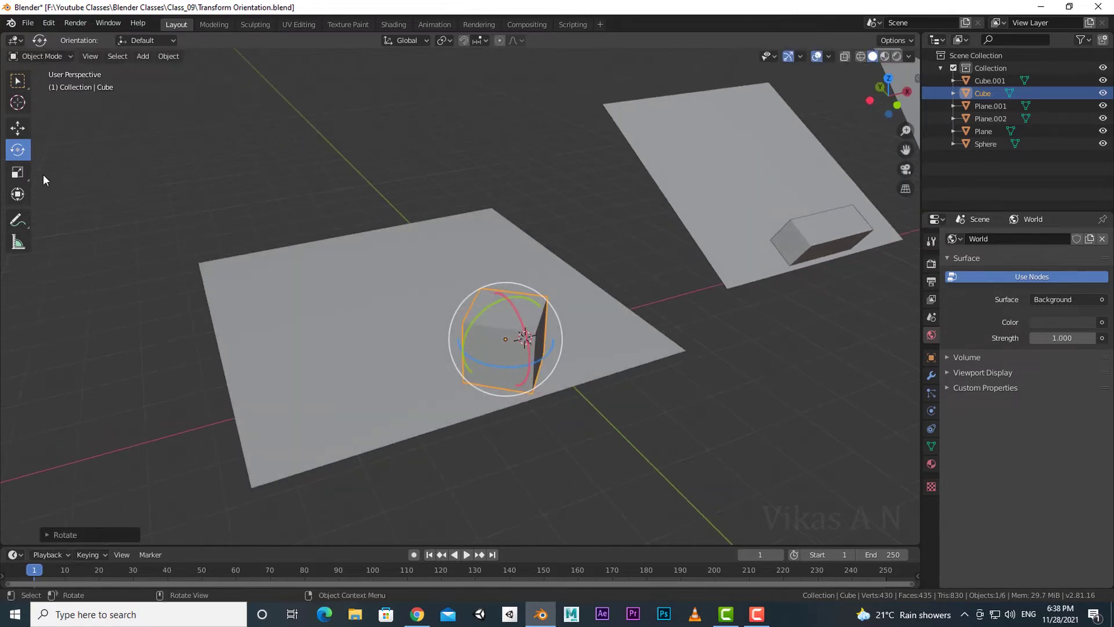
left_click(17, 127)
scroll(511, 361, "down", 3)
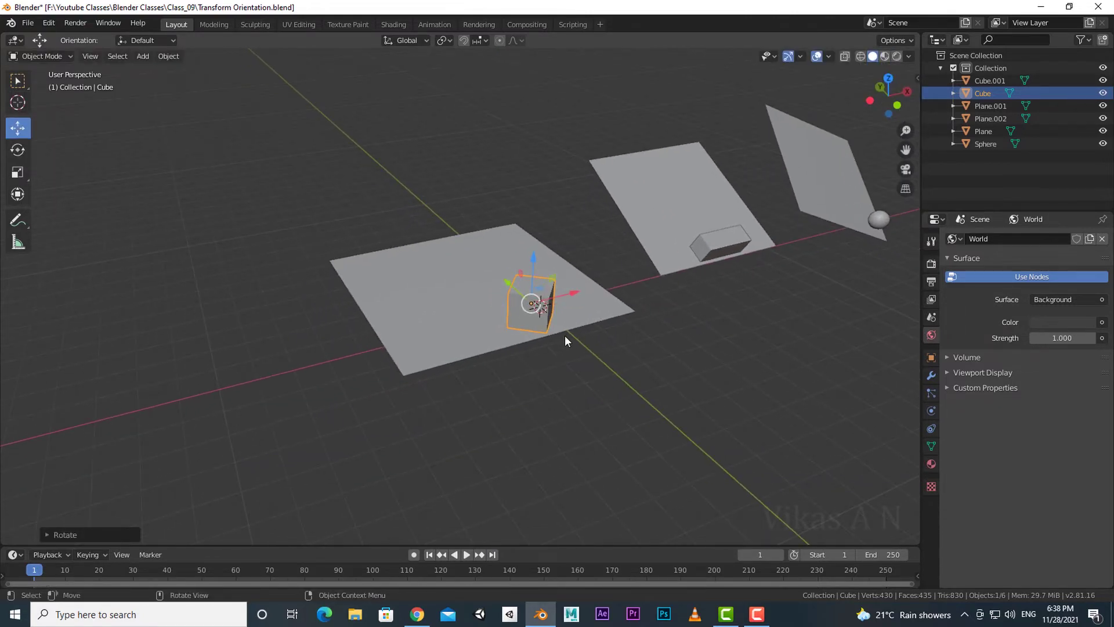
- Try moving the rotated cube along the global X axis, and undo the move
middle_click_drag(589, 341, 582, 326)
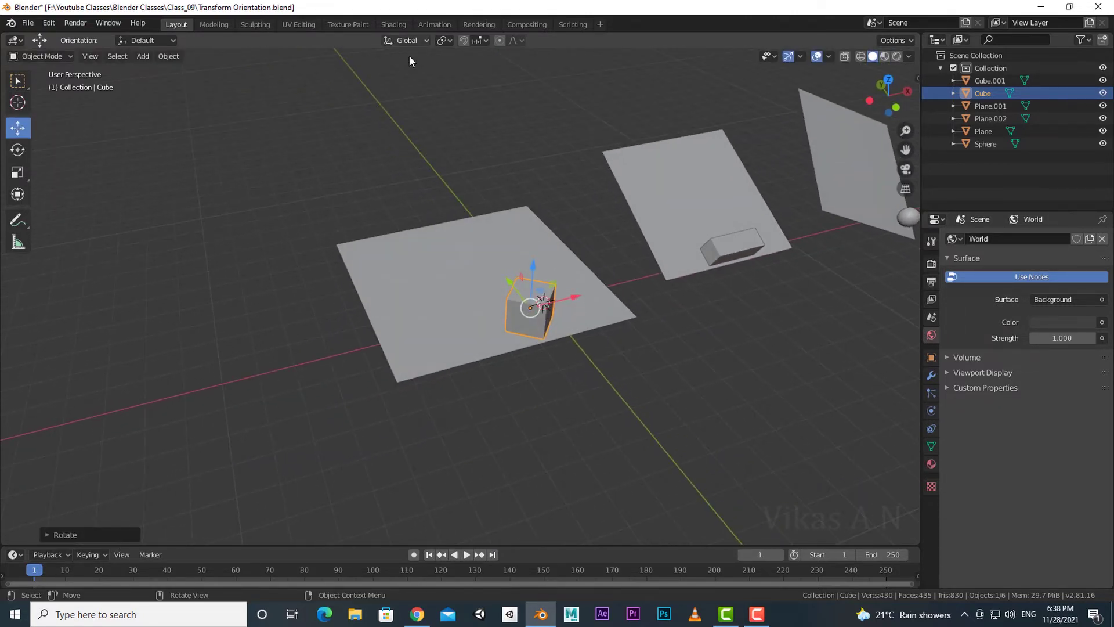
left_click_drag(574, 298, 284, 377)
key("ctrl+z")
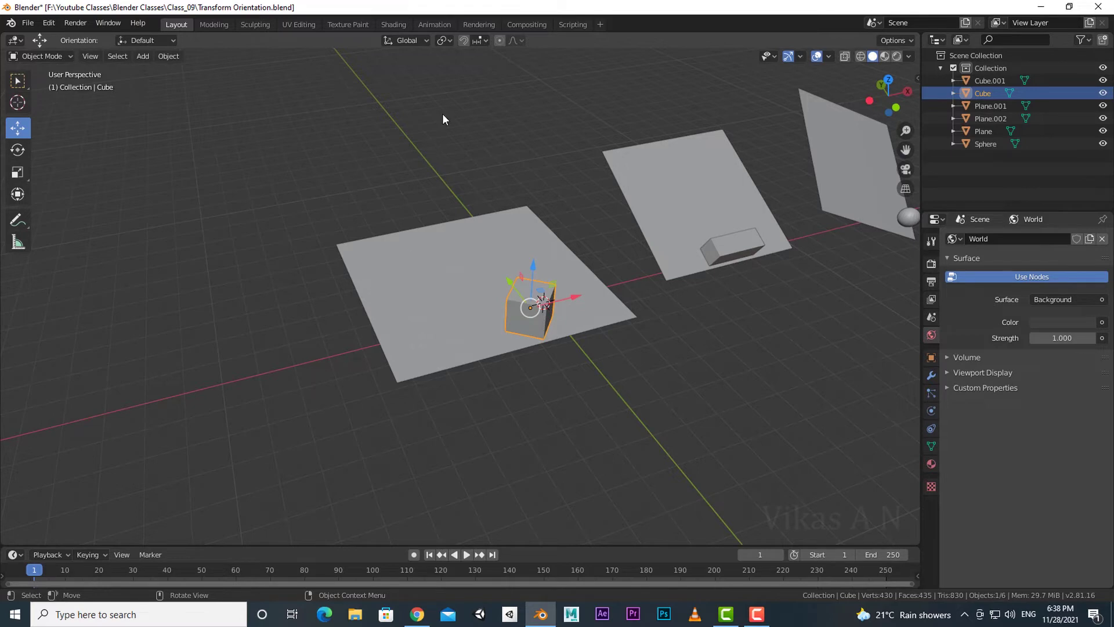
- Switch the transform orientation to Local for the rotated cube
left_click(420, 42)
left_click(369, 93)
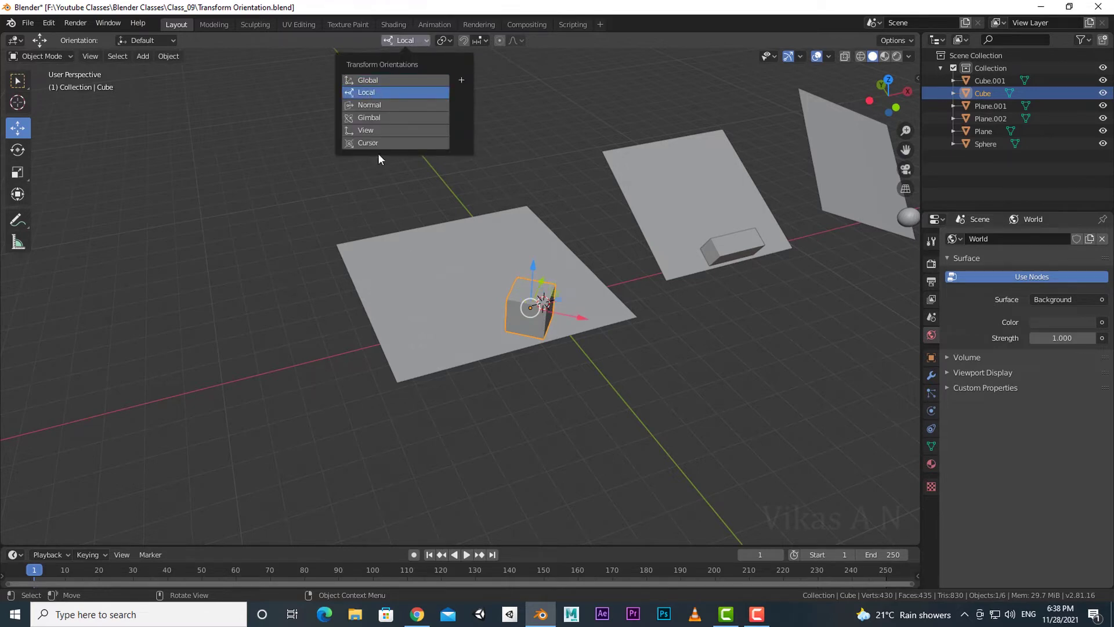
middle_click_drag(499, 301, 573, 360)
middle_click_drag(600, 396, 574, 371)
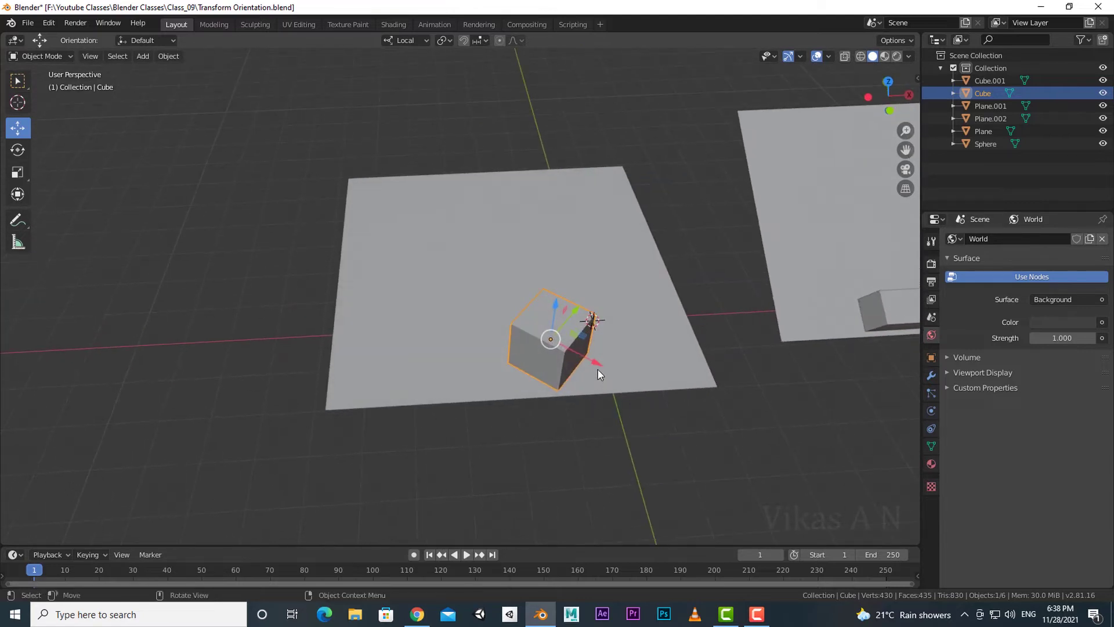
- Try moving the cube along its local X axis until it is beyond the flat plane, and undo the move
key("g")
key("x")
key("x")
left_click(326, 240)
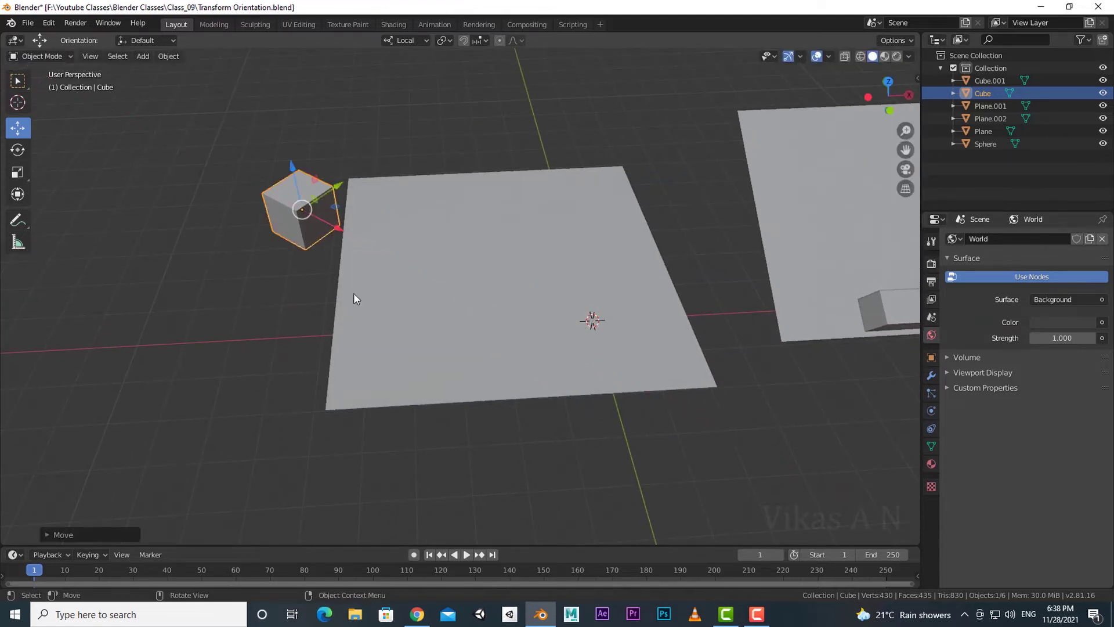
scroll(427, 359, "down", 2)
scroll(432, 365, "up", 2)
key("ctrl+z")
- Repeat the cube's move along its local X axis, and undo it again
scroll(604, 436, "down", 2)
middle_click_drag(603, 435, 572, 423)
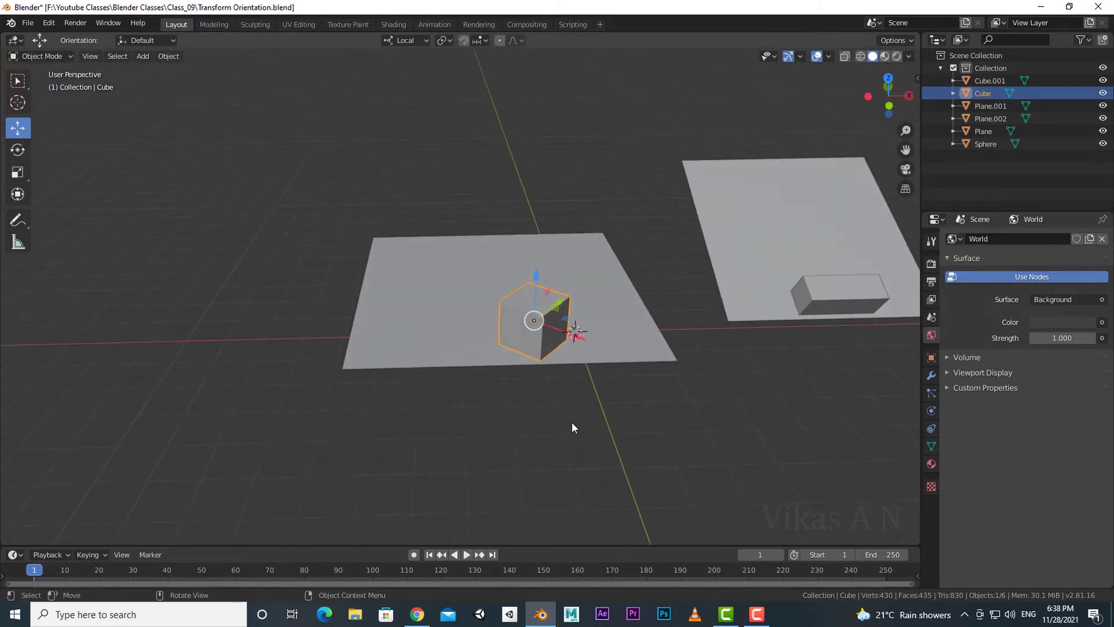
key("g")
key("x")
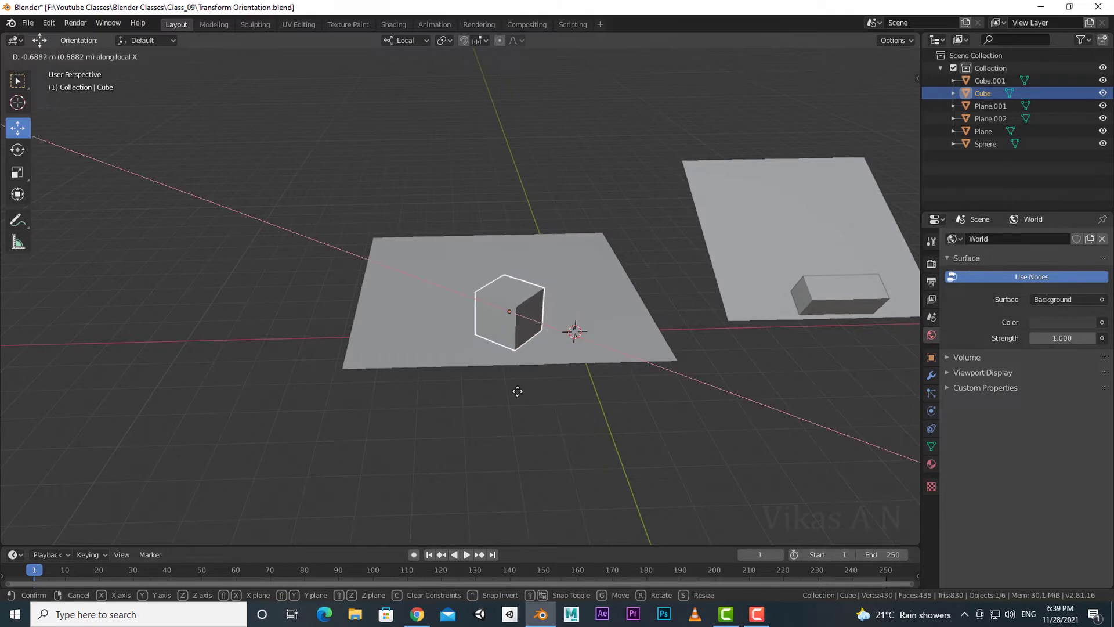
left_click(269, 323)
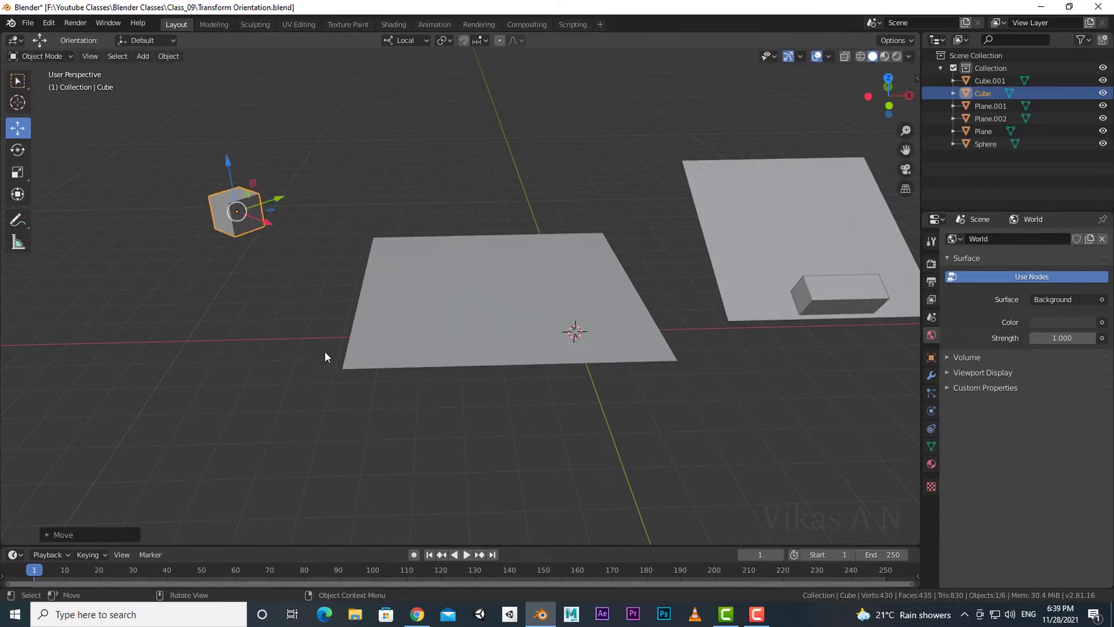
key("ctrl+z")
- Select the box resting on the middle tilted plane
middle_click_drag(642, 398, 463, 325)
middle_click_drag(520, 384, 558, 408)
left_click(550, 347)
- Set the transform orientation to Global, try moving the box with the global gizmo, and undo the move
left_click(406, 41)
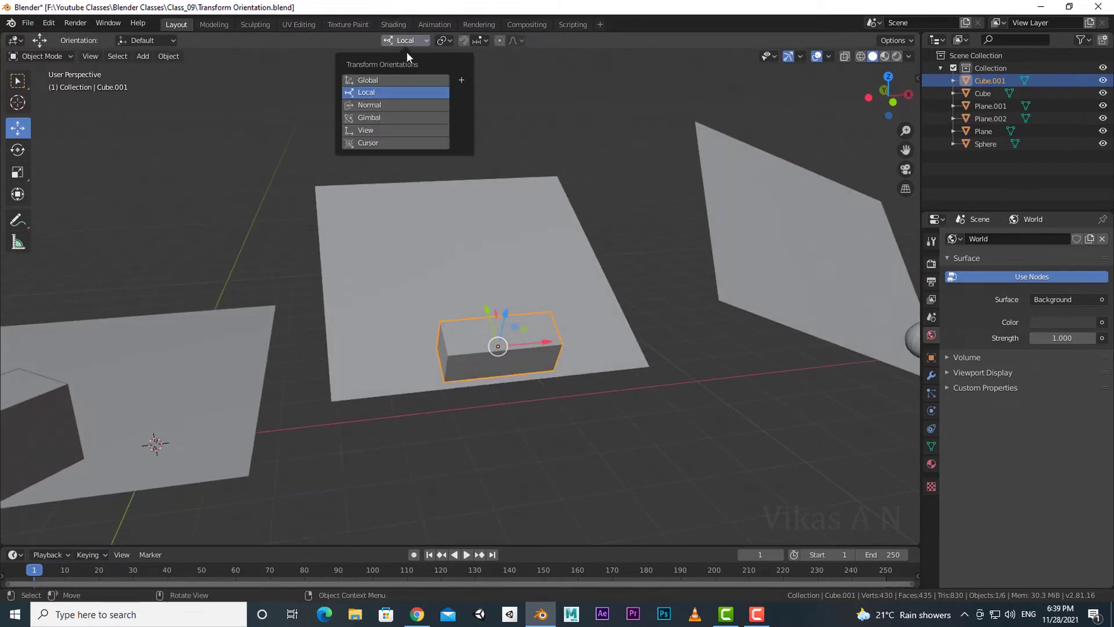
left_click(378, 78)
middle_click_drag(453, 337, 553, 335)
left_click_drag(552, 335, 479, 318)
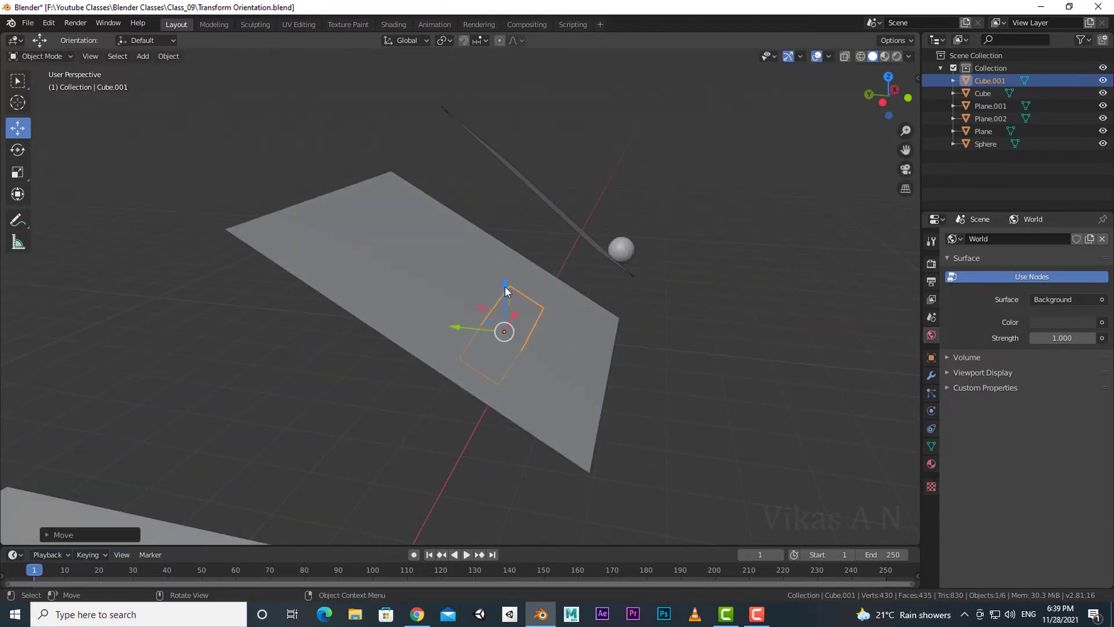
middle_click_drag(506, 291, 565, 396)
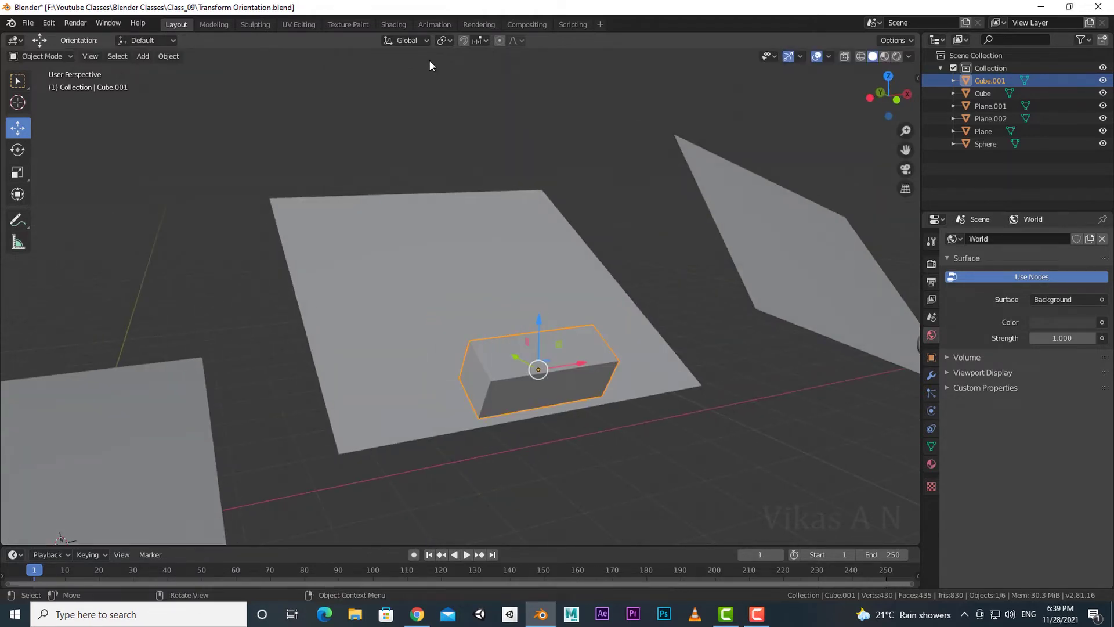
- Set the transform orientation to Local and move the box along its local Y axis to the middle plane's upper edge
left_click(406, 40)
left_click(363, 95)
middle_click_drag(472, 430, 552, 338)
left_click_drag(553, 318, 530, 352)
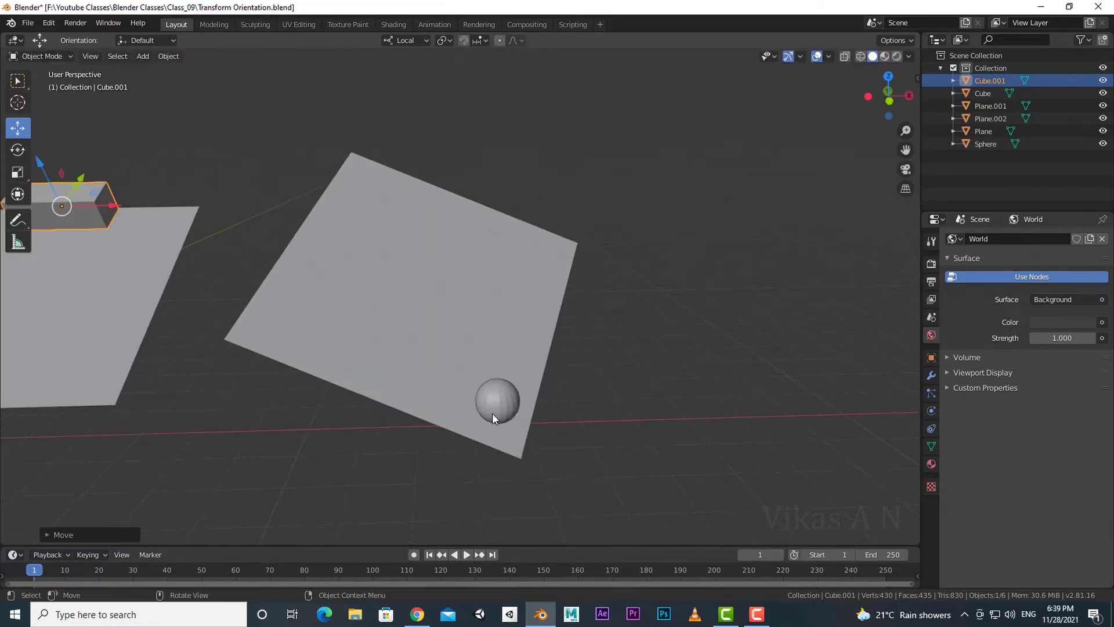
- Select the sphere on the steepest tilted plane and examine its Local gizmo from different sides
left_click(492, 413)
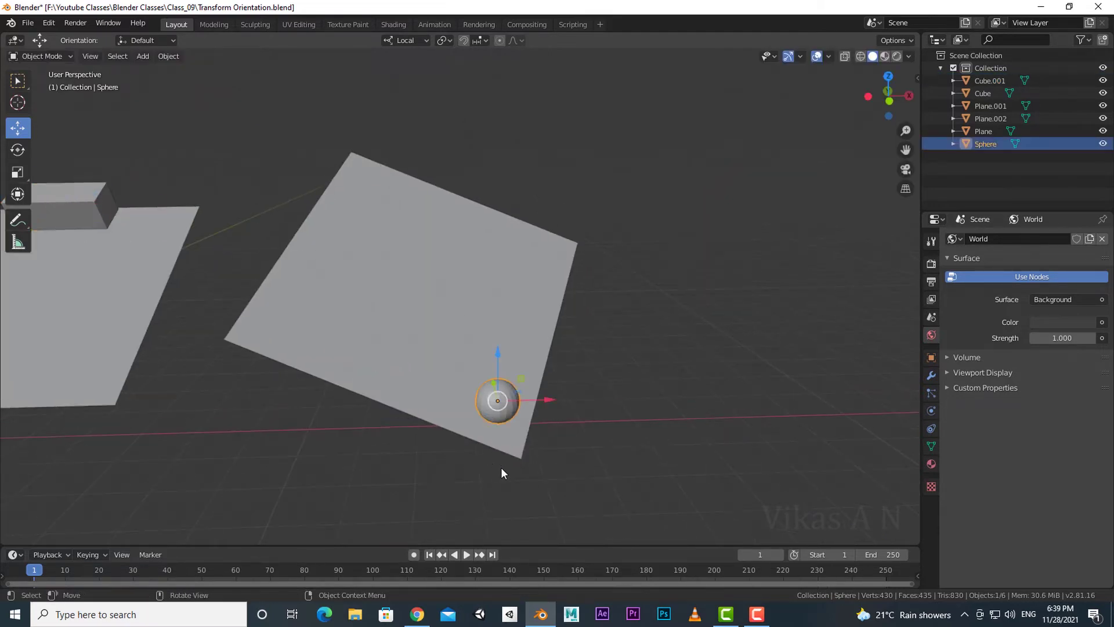
middle_click_drag(500, 468, 544, 441)
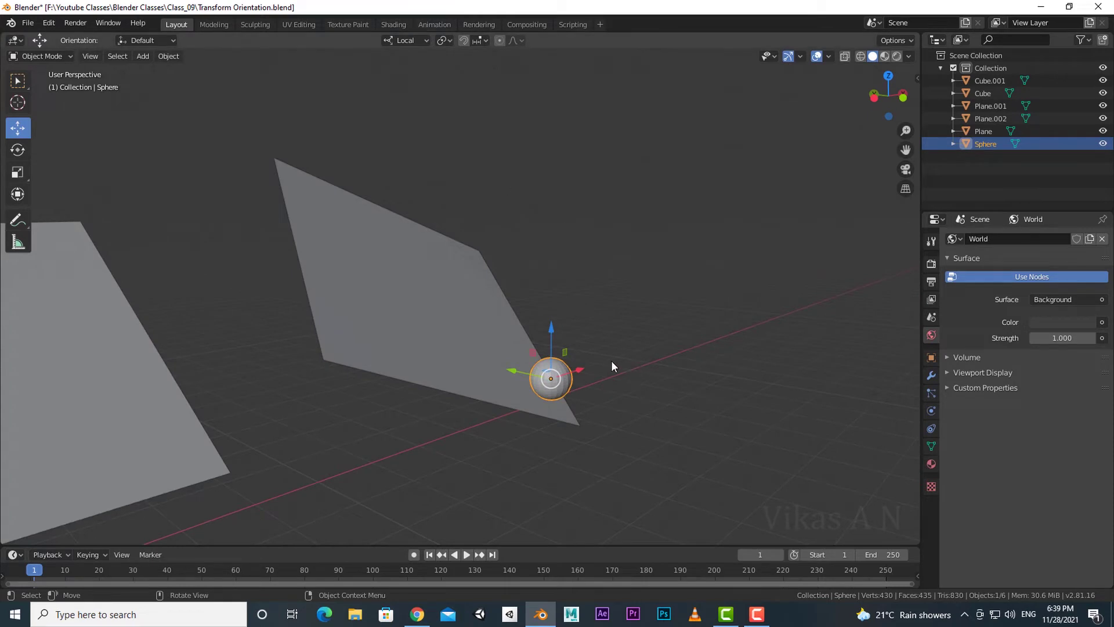
middle_click_drag(611, 360, 556, 367)
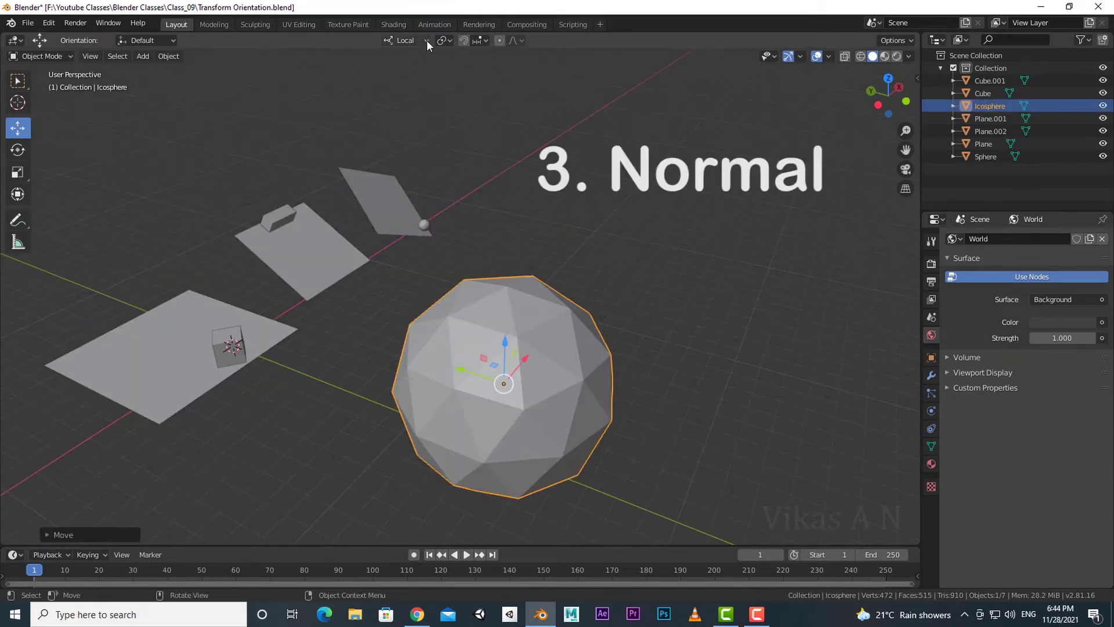
- Set the transform orientation to Normal with the icosphere selected
left_click(426, 40)
left_click(367, 105)
middle_click_drag(550, 215, 542, 205)
middle_click_drag(608, 367, 652, 338)
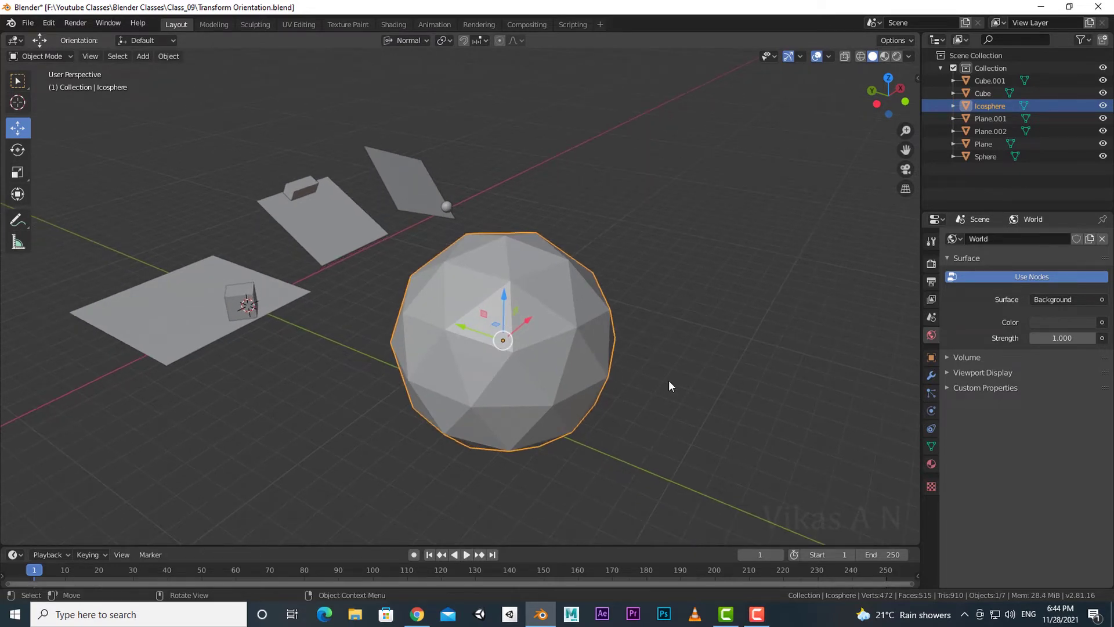
- Enter Edit Mode on the icosphere and select one of its upper triangular faces in face selection mode
key("Tab")
middle_click_drag(712, 368, 640, 348)
left_click(549, 295)
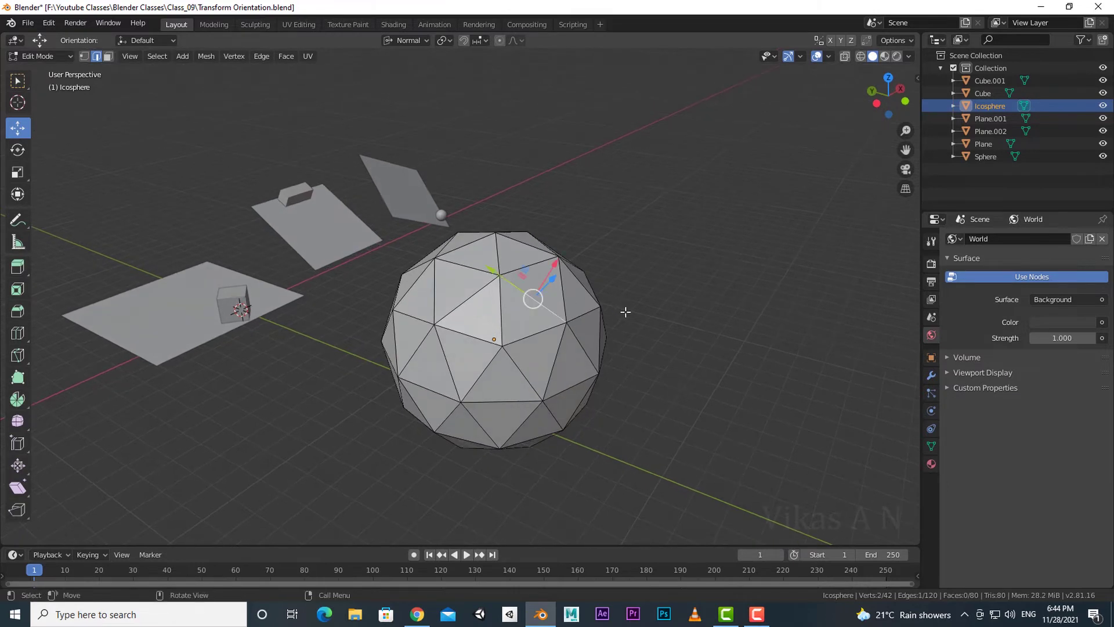
left_click(663, 358)
key("3")
left_click(555, 289)
middle_click_drag(586, 308, 693, 358)
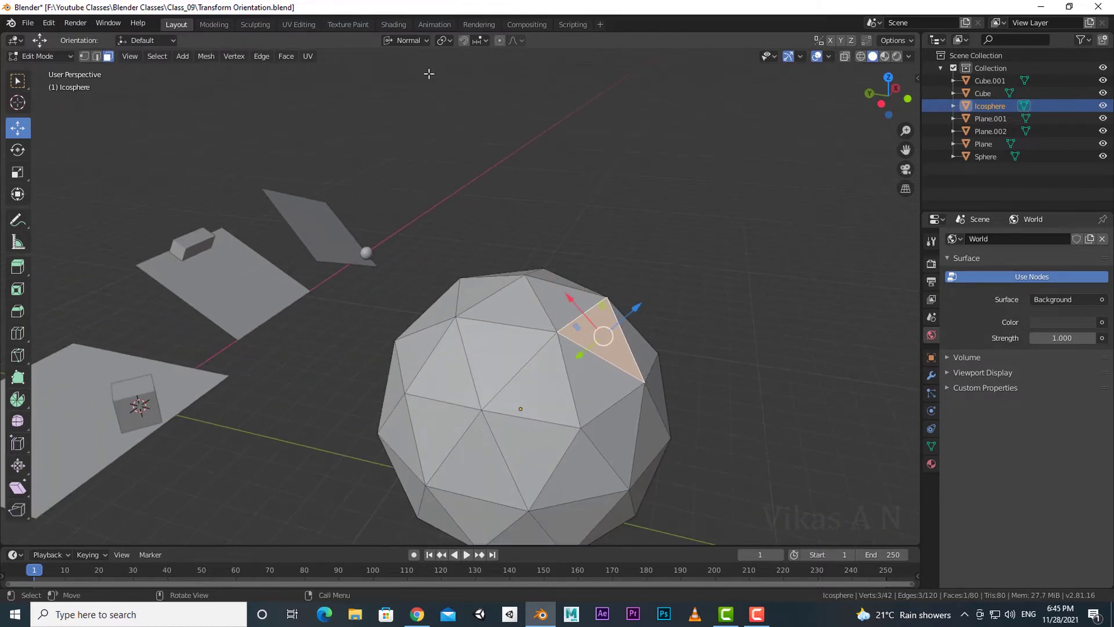
- Switch the transform orientation to Local, Global and back to Normal to compare the selected face's gizmo directions
left_click(415, 41)
left_click(368, 93)
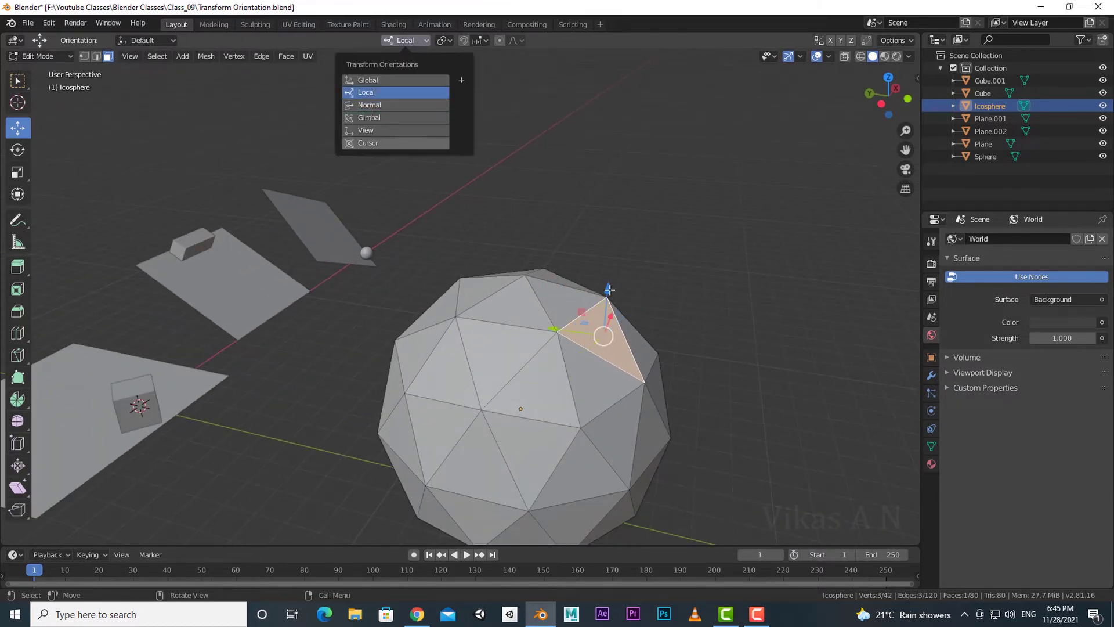
left_click(415, 40)
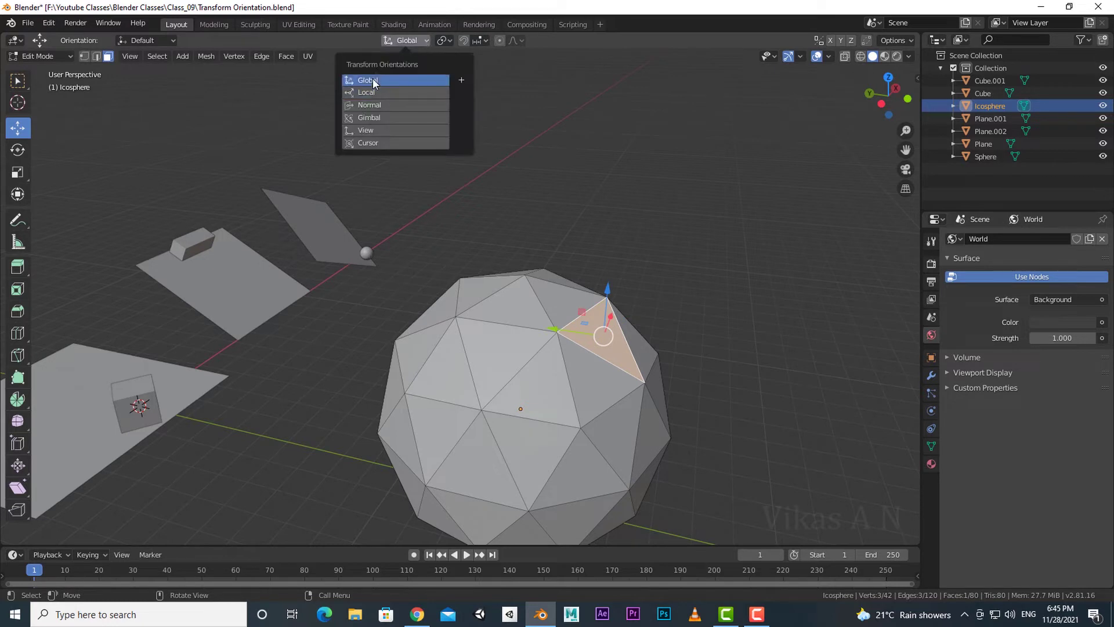
left_click(377, 80)
left_click(412, 41)
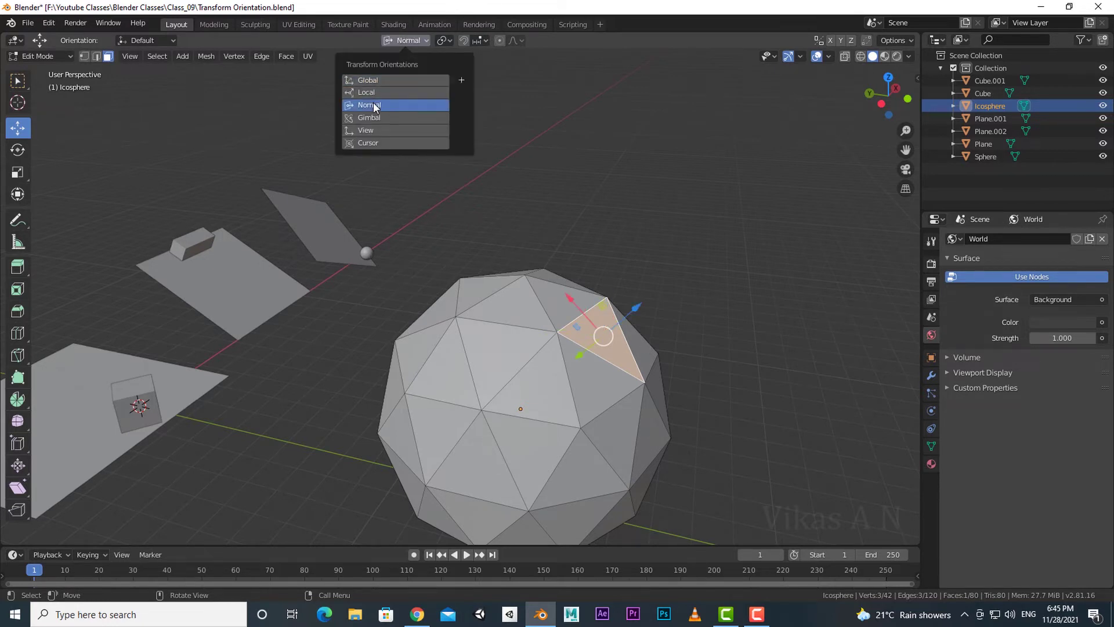
left_click(395, 105)
- Try moving the selected face outward along its normal Z axis, and undo the move
middle_click_drag(654, 277, 483, 321)
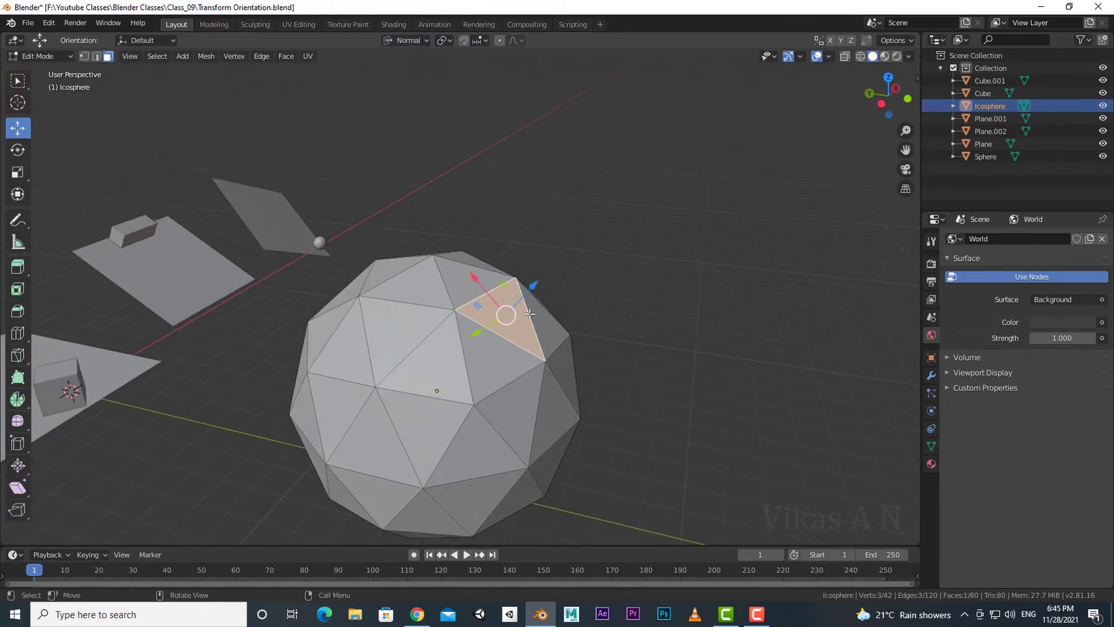
mouse_move(601, 369)
middle_mouse_down()
mouse_move(691, 318)
mouse_move(619, 381)
middle_mouse_up()
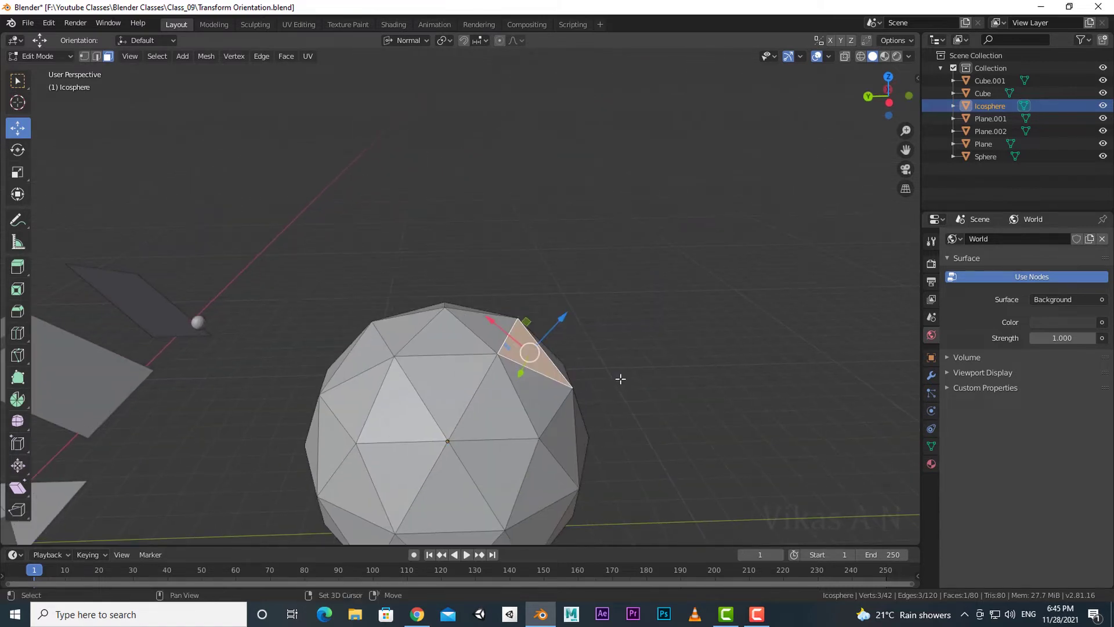
left_click_drag(562, 322, 609, 289)
key("ctrl+z")
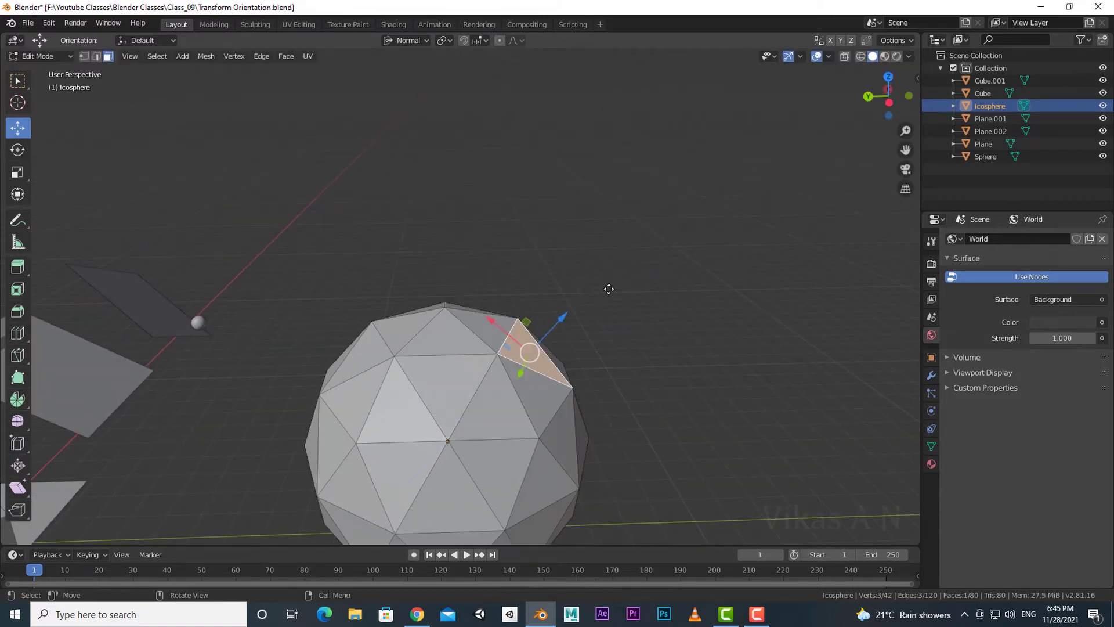
left_click(416, 42)
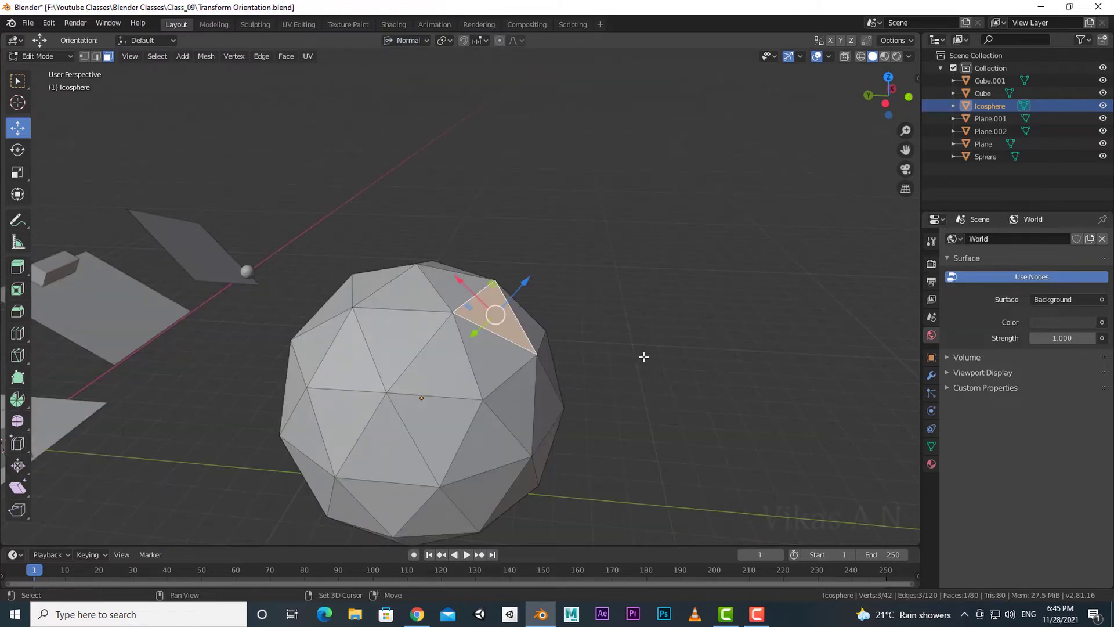
middle_click_drag(644, 356, 628, 372)
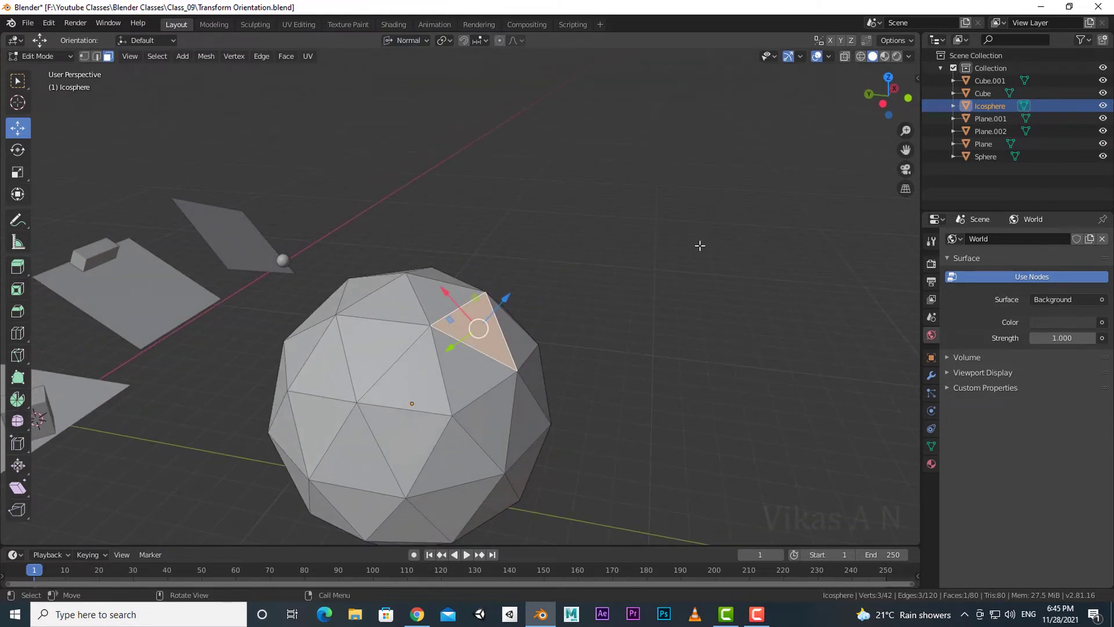
middle_click_drag(700, 246, 678, 309)
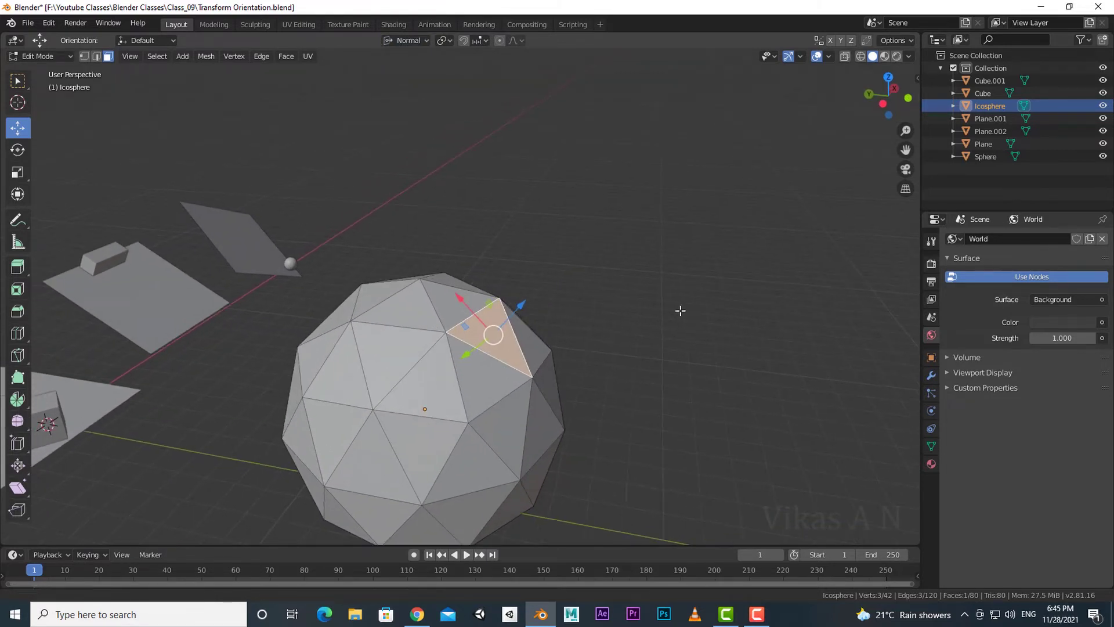
- Display the face normals in the viewport overlays and set the normals' size to 0.99
left_click(830, 57)
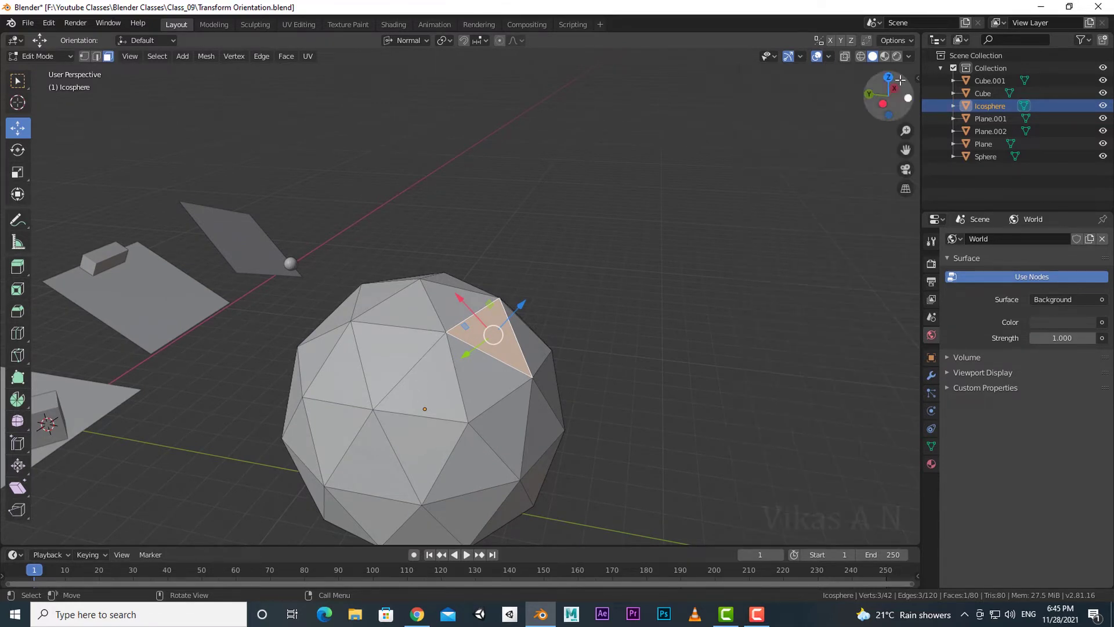
left_click(830, 56)
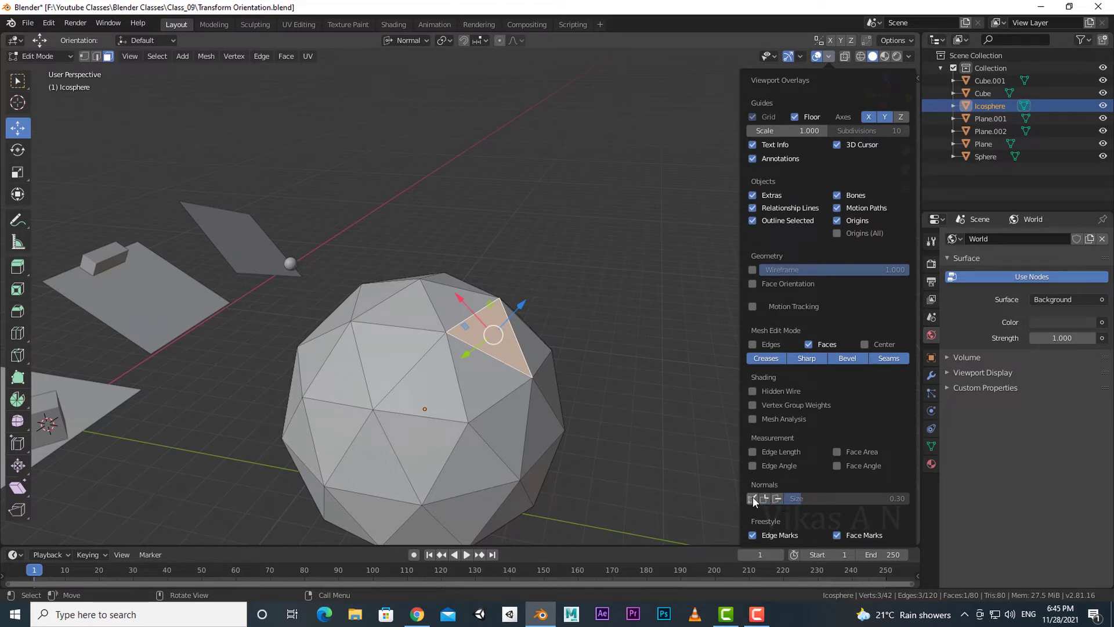
left_click(778, 499)
left_click(765, 499)
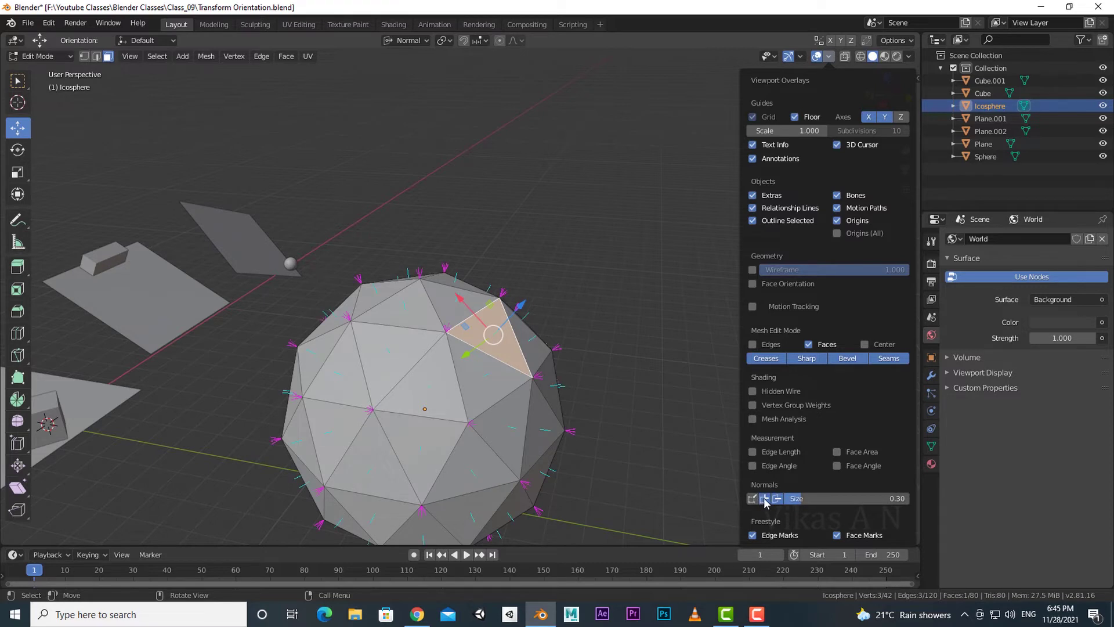
left_click(765, 499)
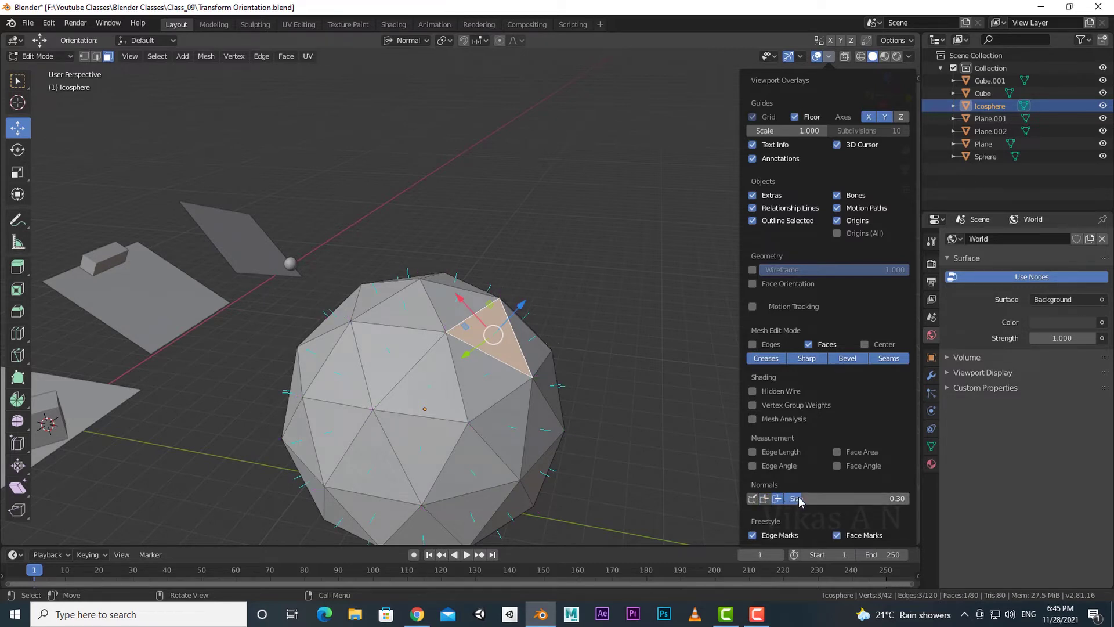
left_click_drag(800, 502, 846, 502)
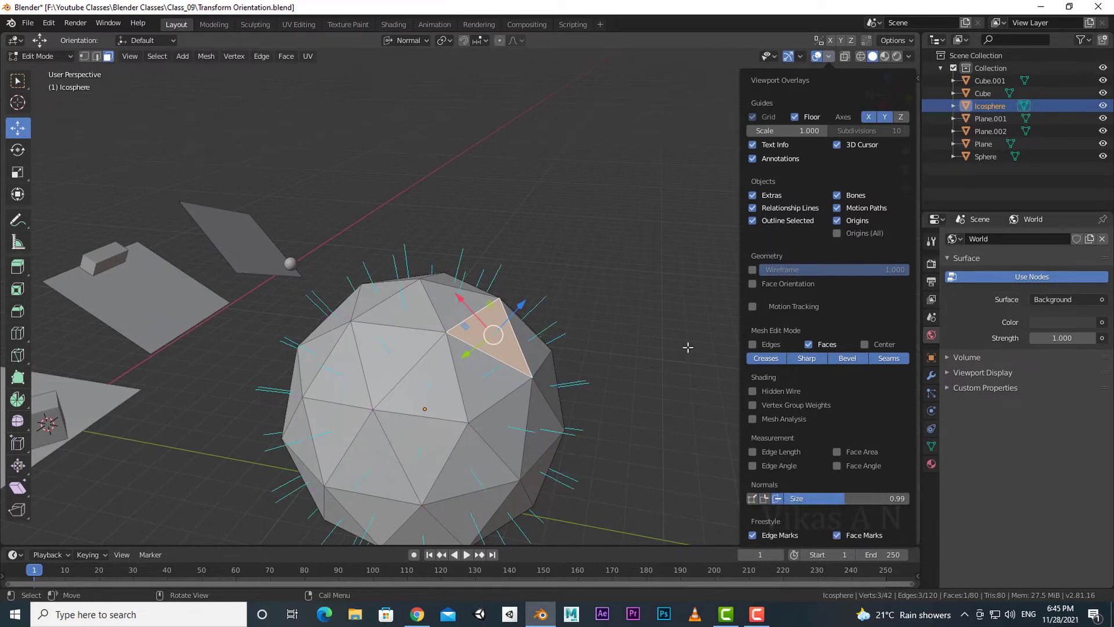
- Select another upper face on the icosphere's side and move it outward along its normal Z axis
middle_click_drag(688, 347, 655, 364)
middle_click_drag(586, 258, 651, 370)
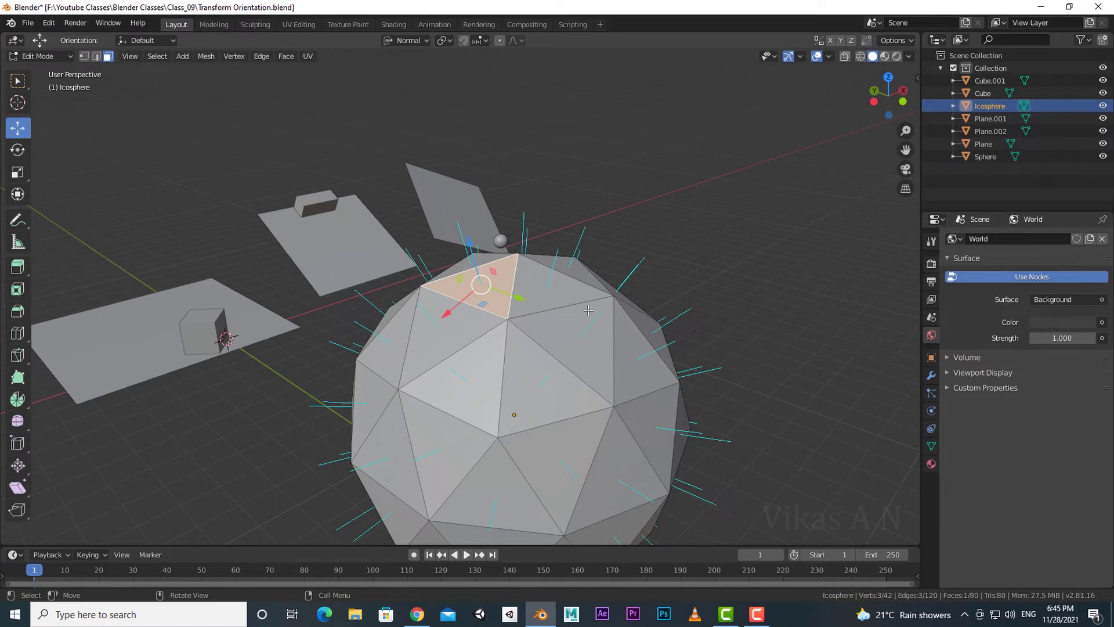
left_click(653, 374)
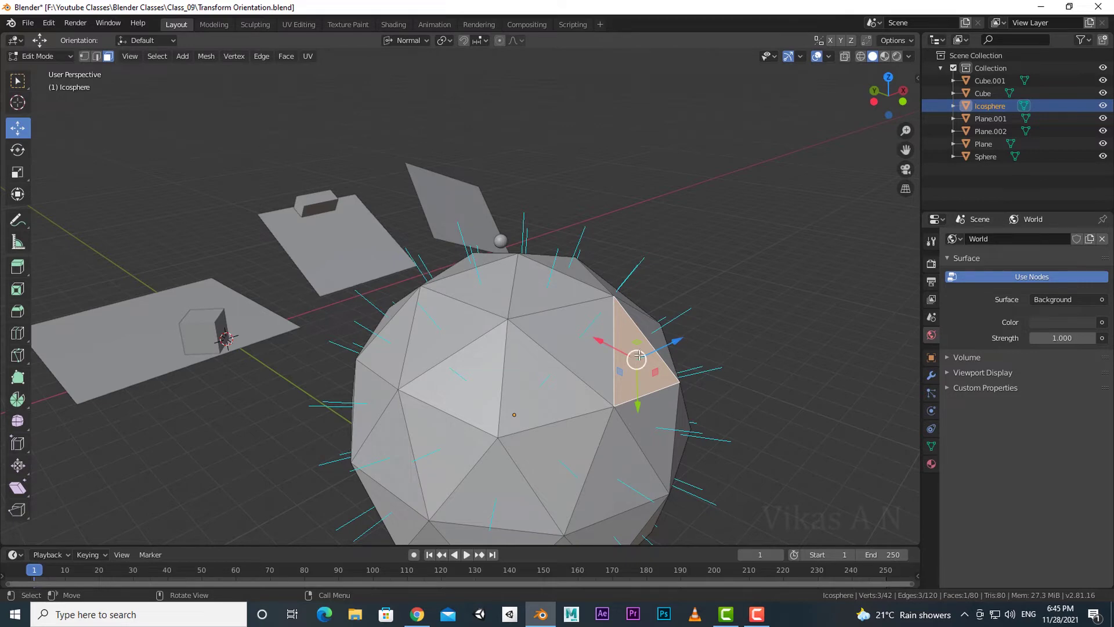
left_click_drag(677, 341, 749, 307)
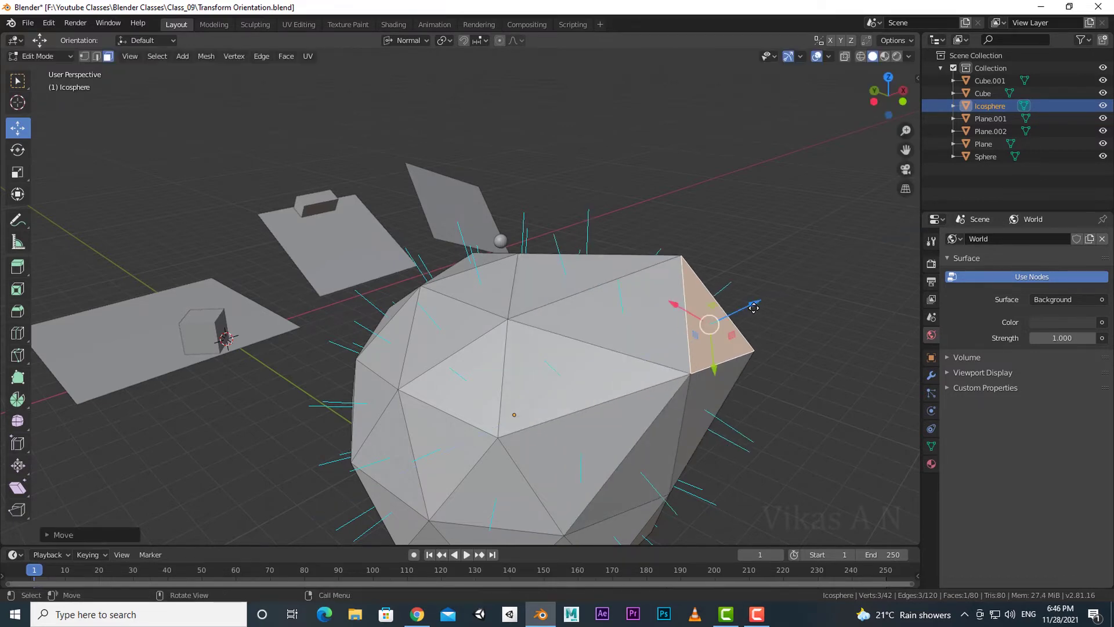
- Undo the side face's move, try moving a top face of the icosphere outward along its normal Z axis, and undo that move
key("ctrl+z")
left_click(560, 297)
middle_click_drag(621, 325, 650, 348)
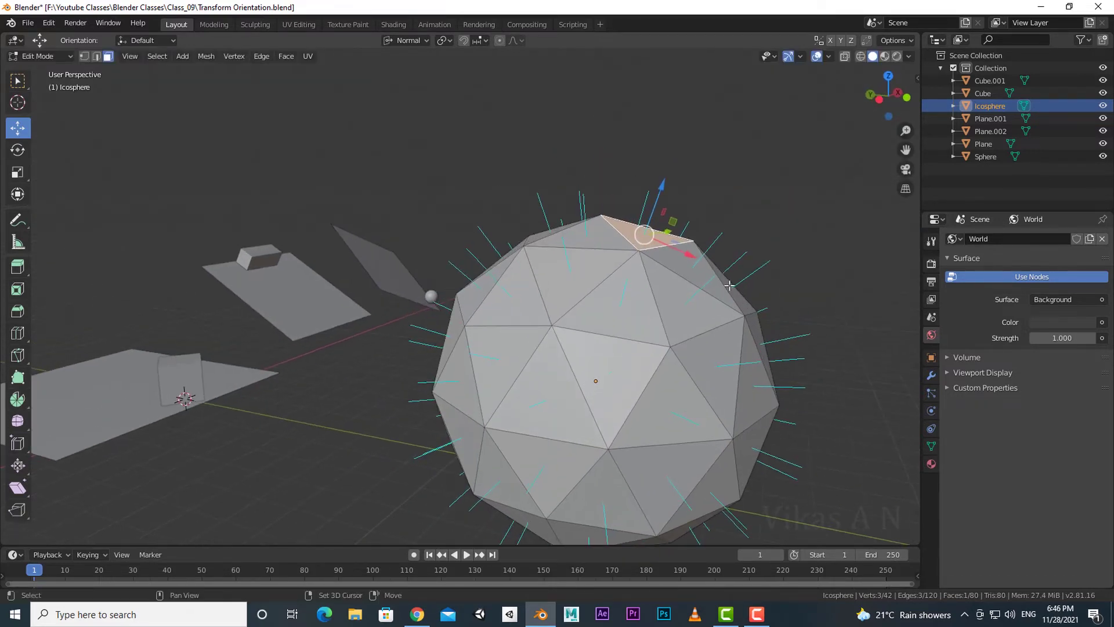
left_click_drag(664, 191, 694, 147)
key("ctrl+z")
middle_click_drag(693, 147, 540, 249)
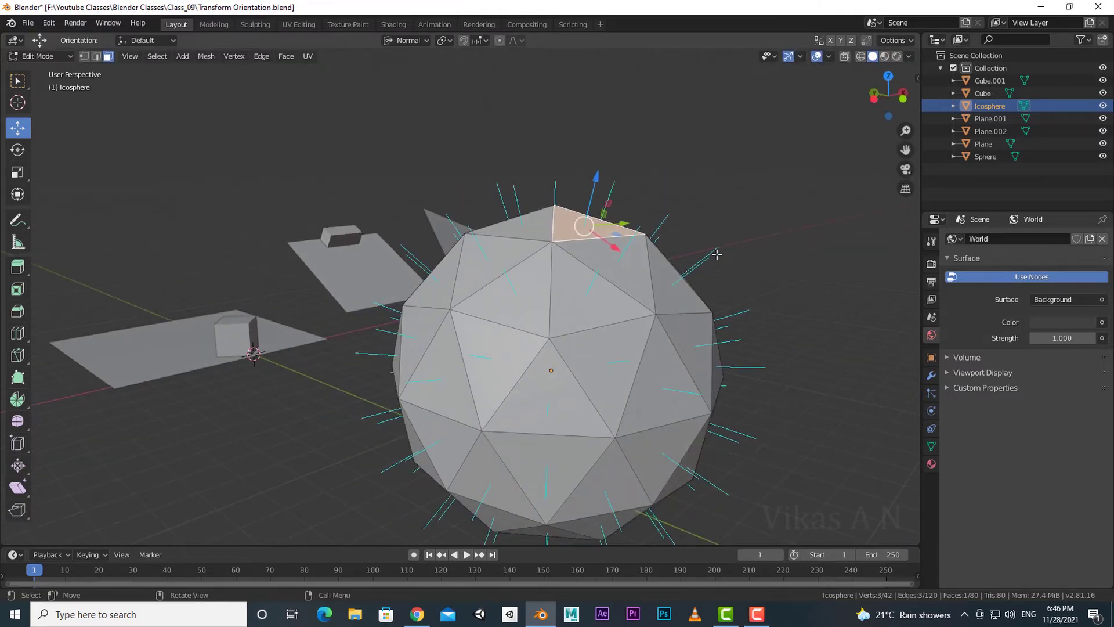
scroll(767, 363, "down", 2)
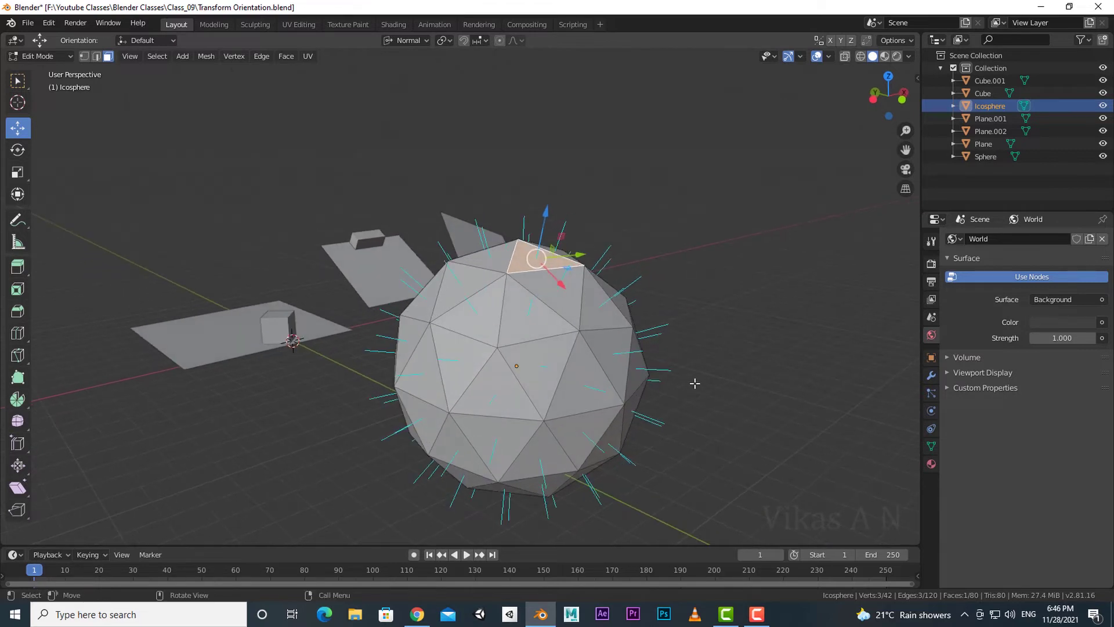
middle_click_drag(699, 391, 742, 409)
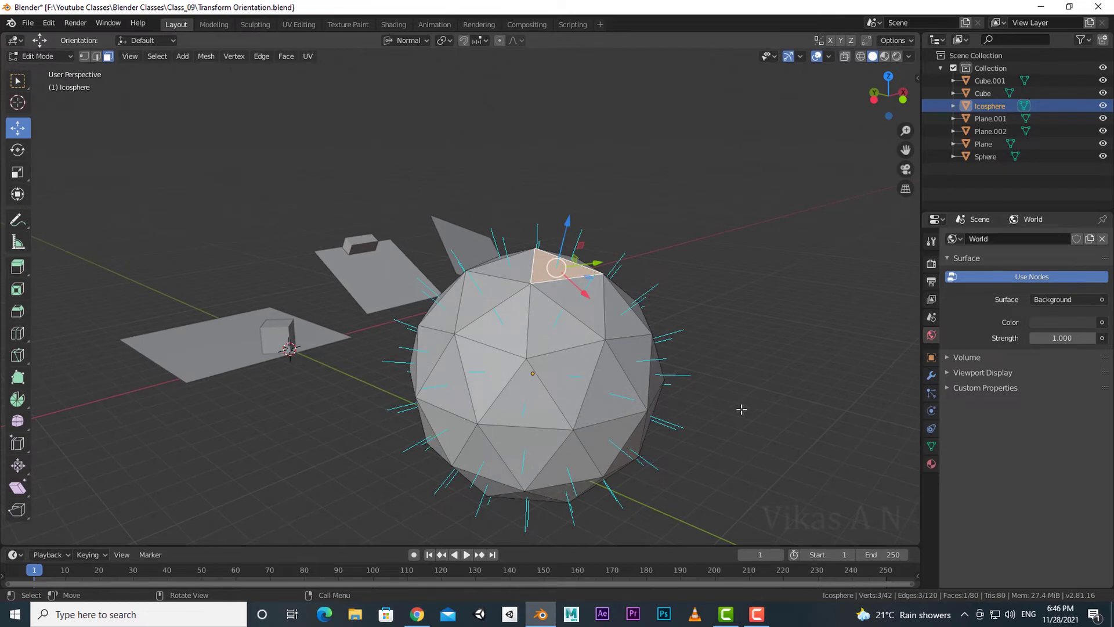
middle_click_drag(742, 409, 727, 431)
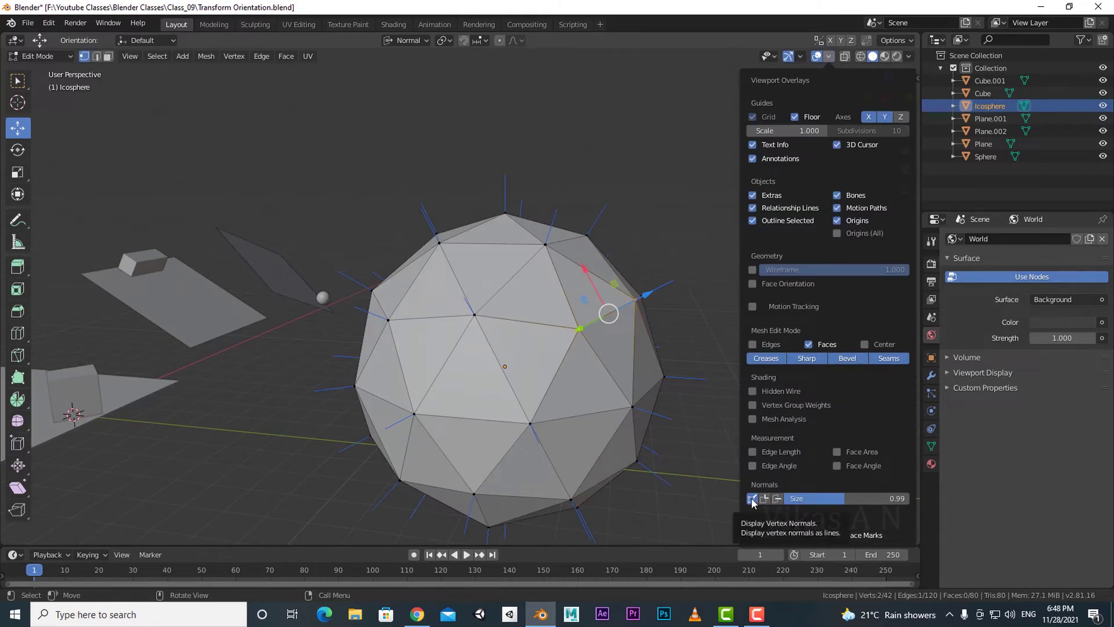
- Try moving three vertices on the icosphere's upper half and side outward along their normal Z axes, undoing each move
mouse_move(572, 308)
middle_mouse_down()
mouse_move(554, 326)
mouse_move(600, 280)
mouse_move(586, 305)
middle_mouse_up()
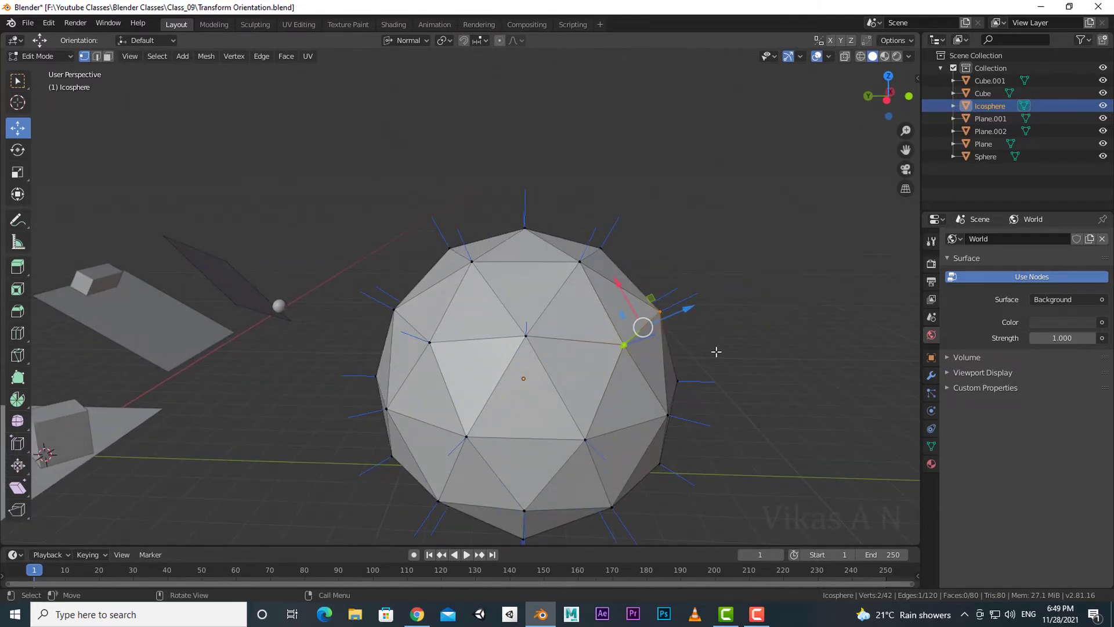
middle_click_drag(696, 389, 630, 382)
left_click(571, 268)
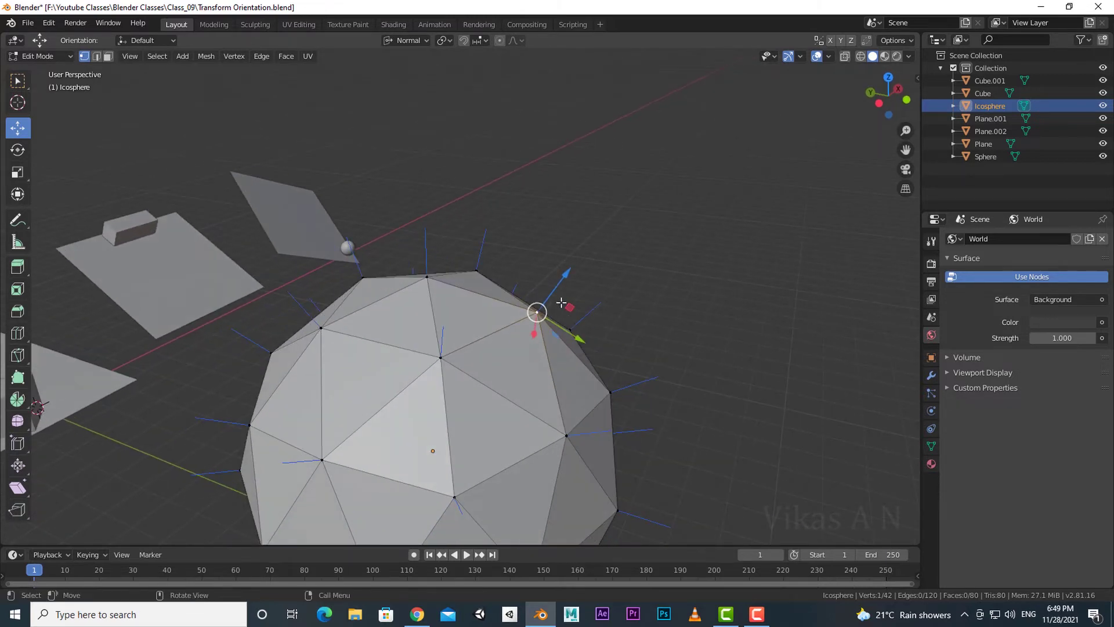
left_click_drag(565, 278, 587, 242)
key("Escape")
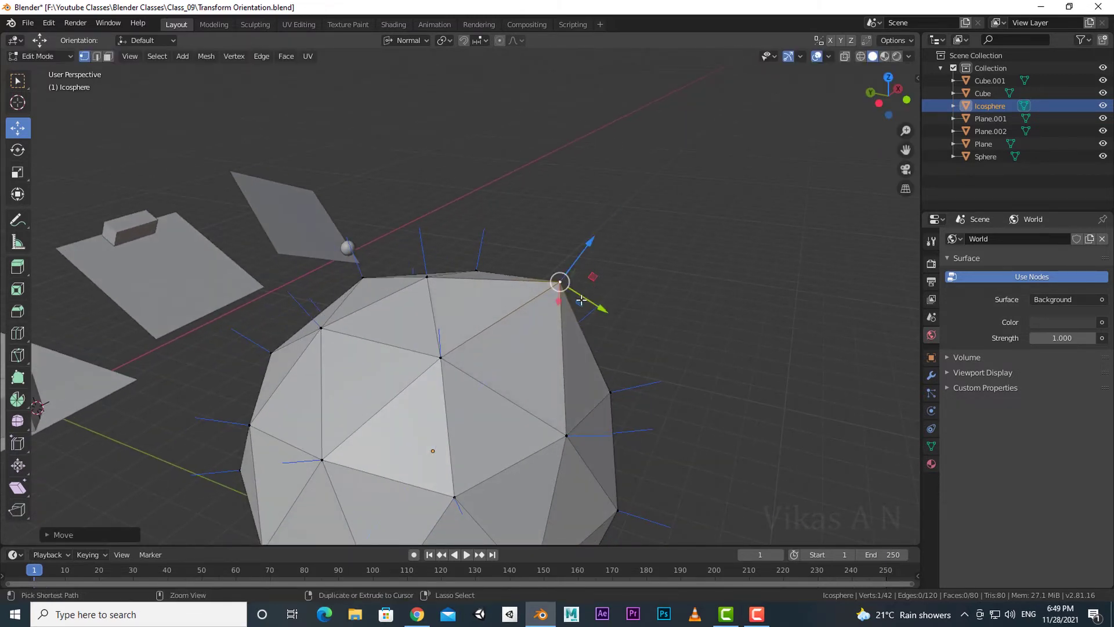
left_click(429, 273)
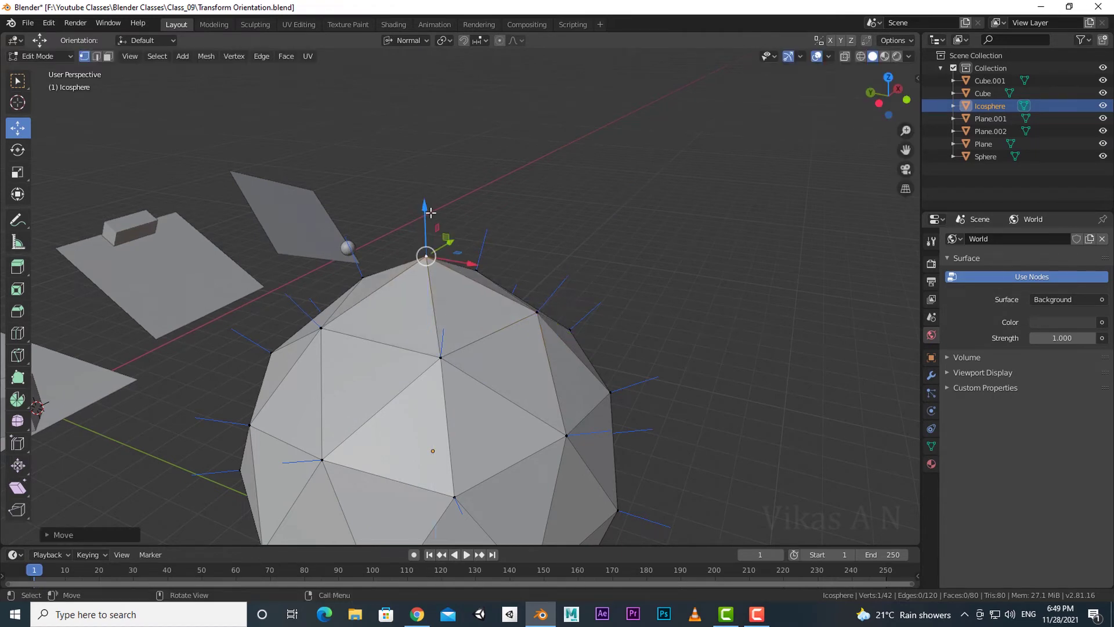
left_click(610, 393)
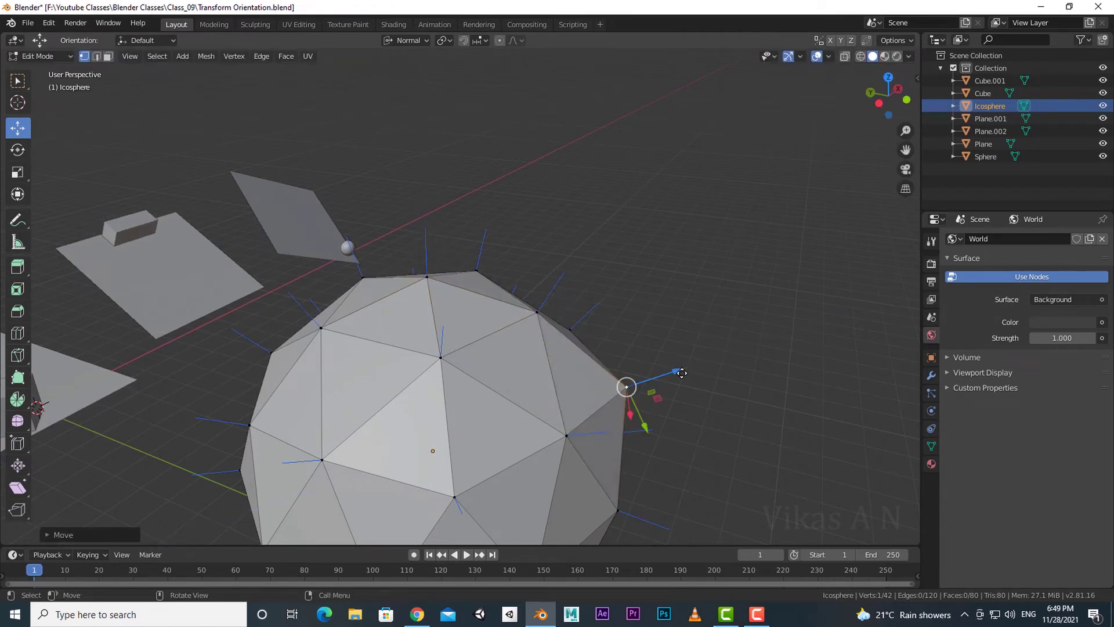
scroll(697, 372, "down", 4)
middle_click_drag(701, 391, 655, 405)
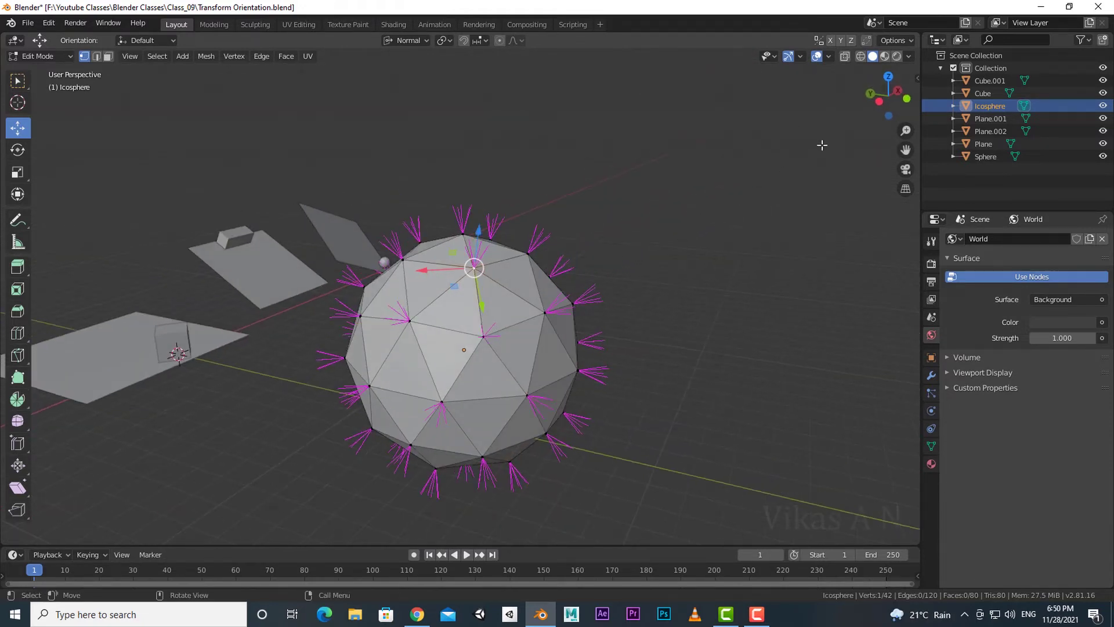
- Open the viewport overlay options for split normals and examine the split normal lines around the icosphere's upper vertices
left_click(829, 56)
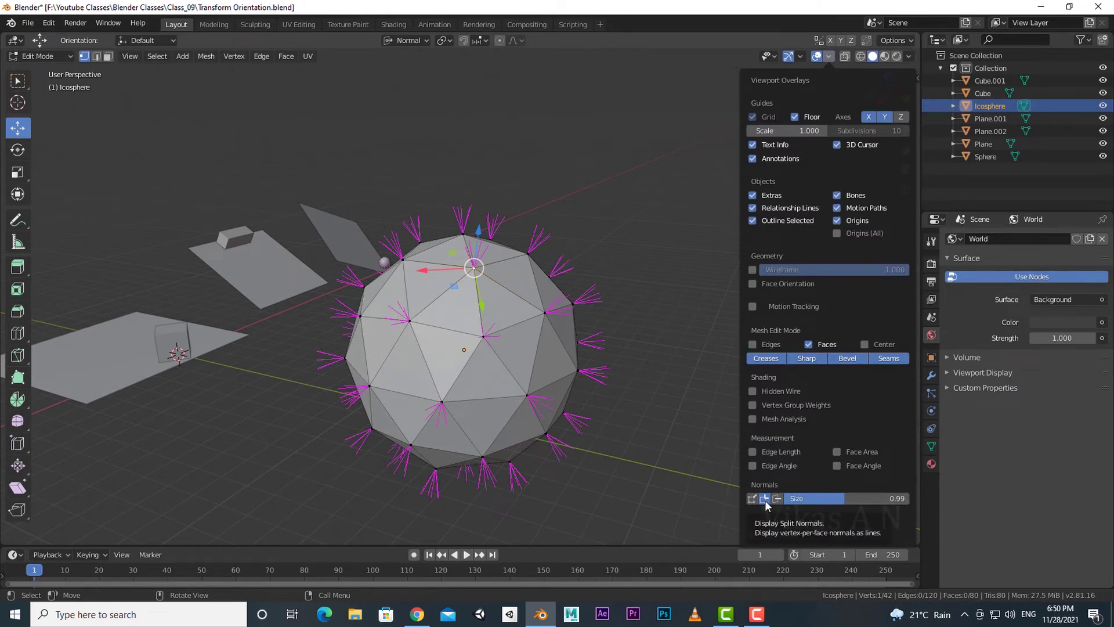
scroll(568, 402, "up", 1)
middle_click_drag(574, 386, 598, 394, "shift")
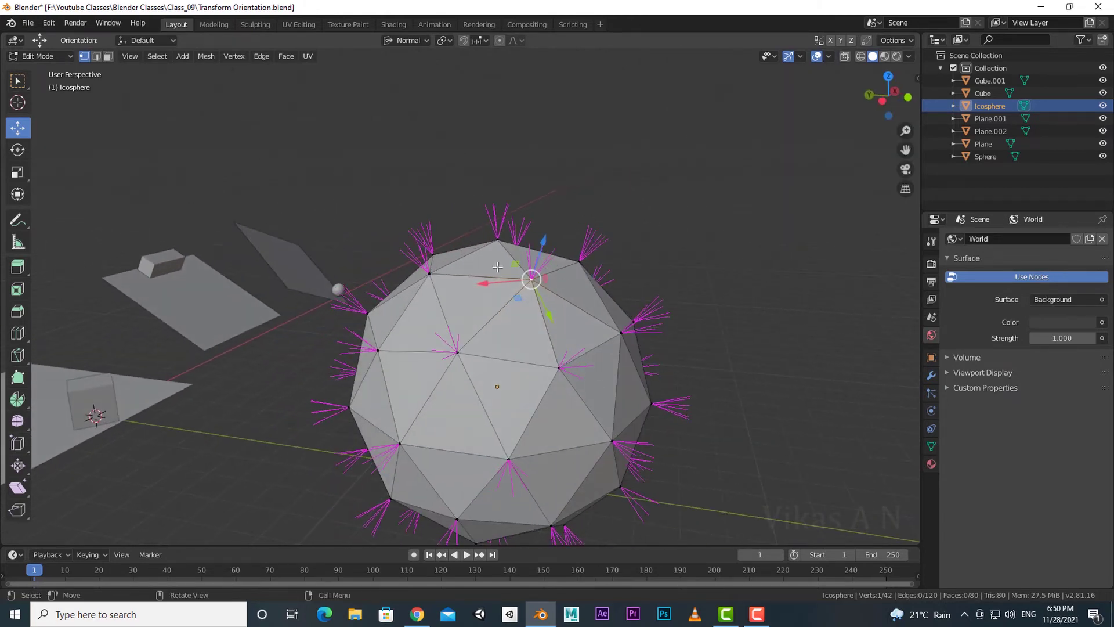
scroll(575, 327, "up", 2)
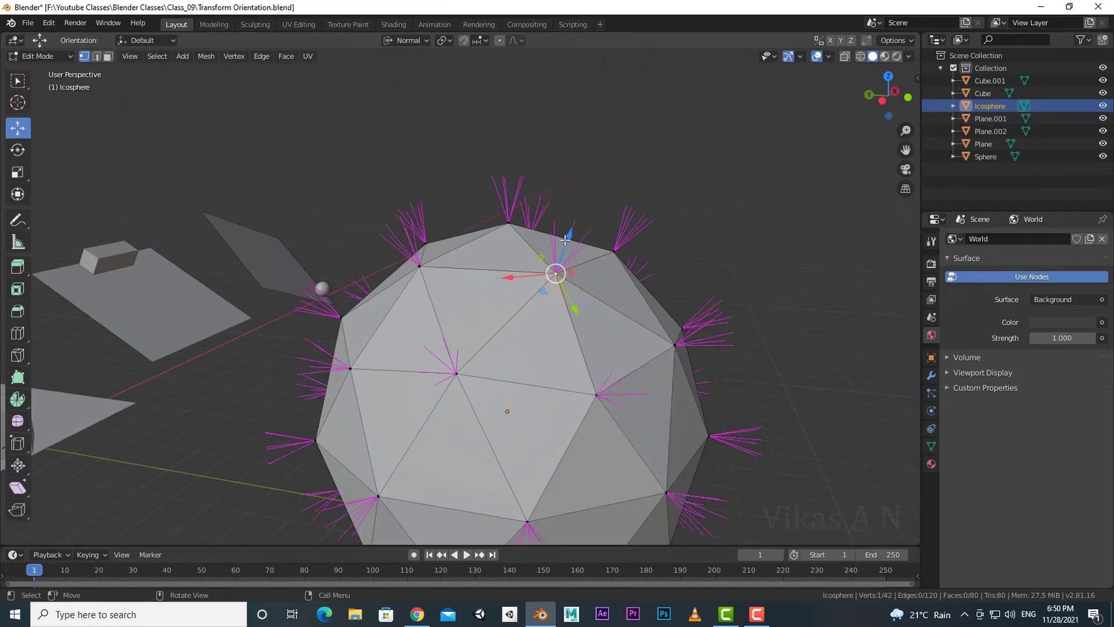
middle_click_drag(636, 314, 646, 314)
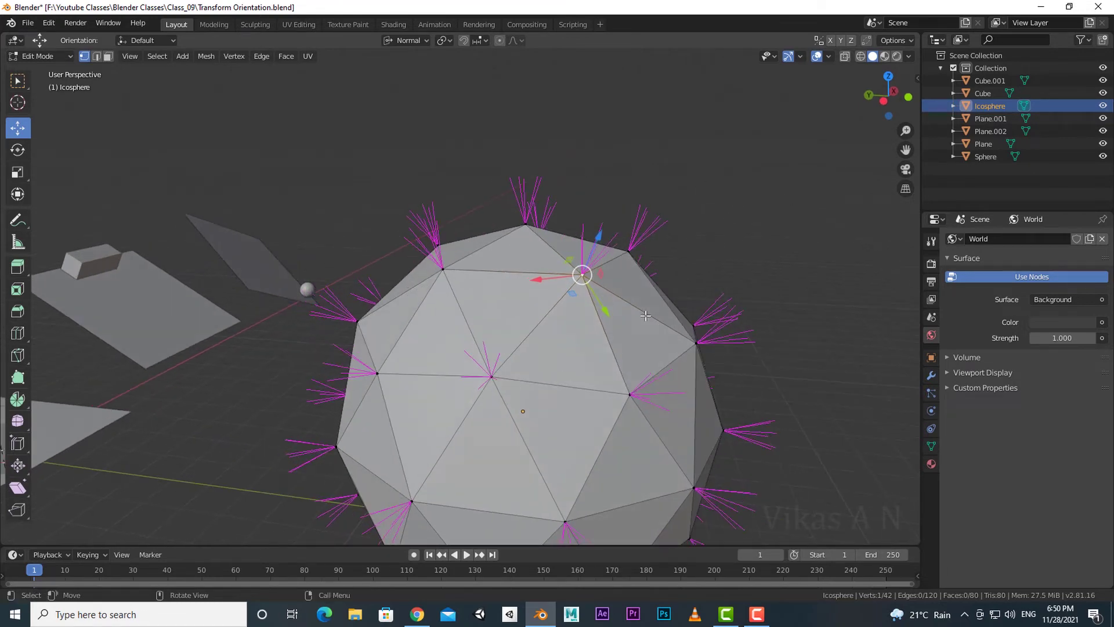
middle_click_drag(629, 255, 586, 296, "shift")
middle_click_drag(618, 330, 612, 332)
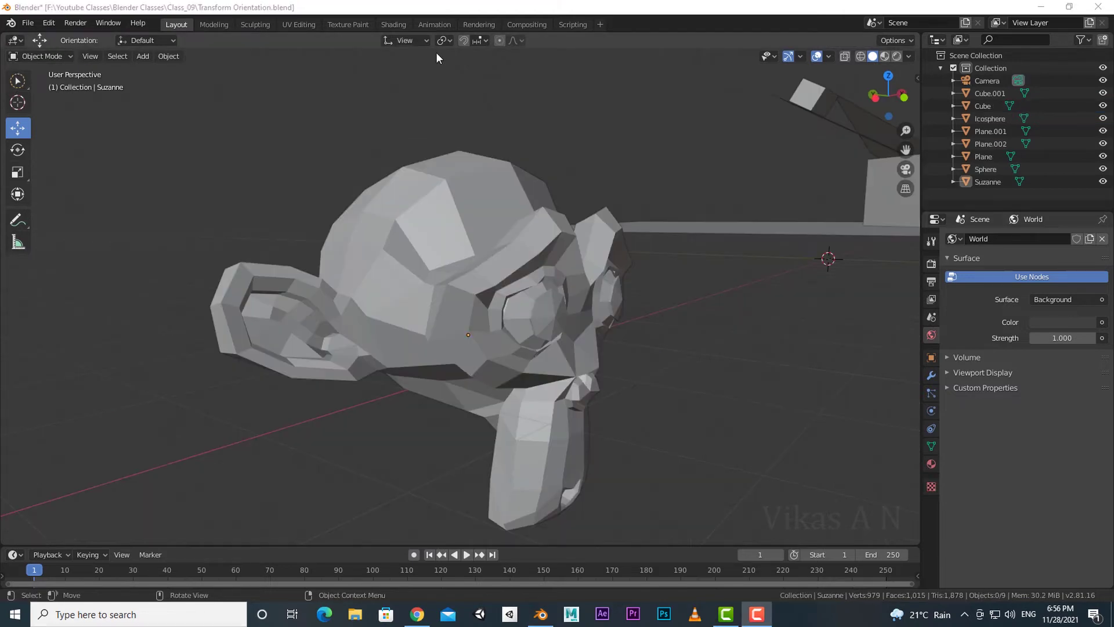
- Switch the transform orientation to Gimbal and back to View
left_click(414, 40)
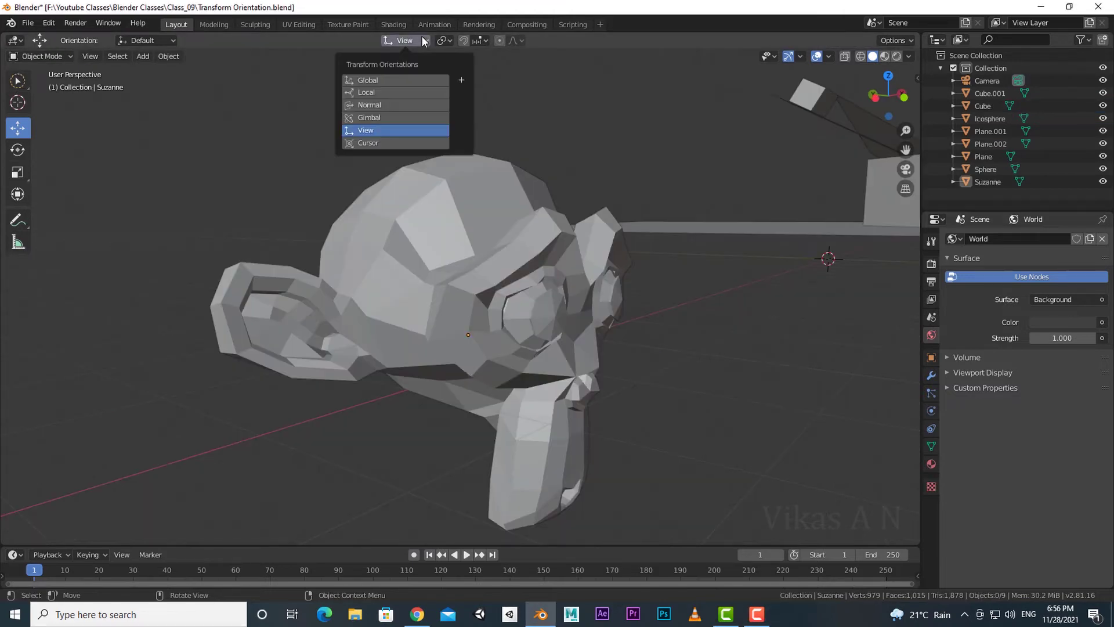
left_click(374, 117)
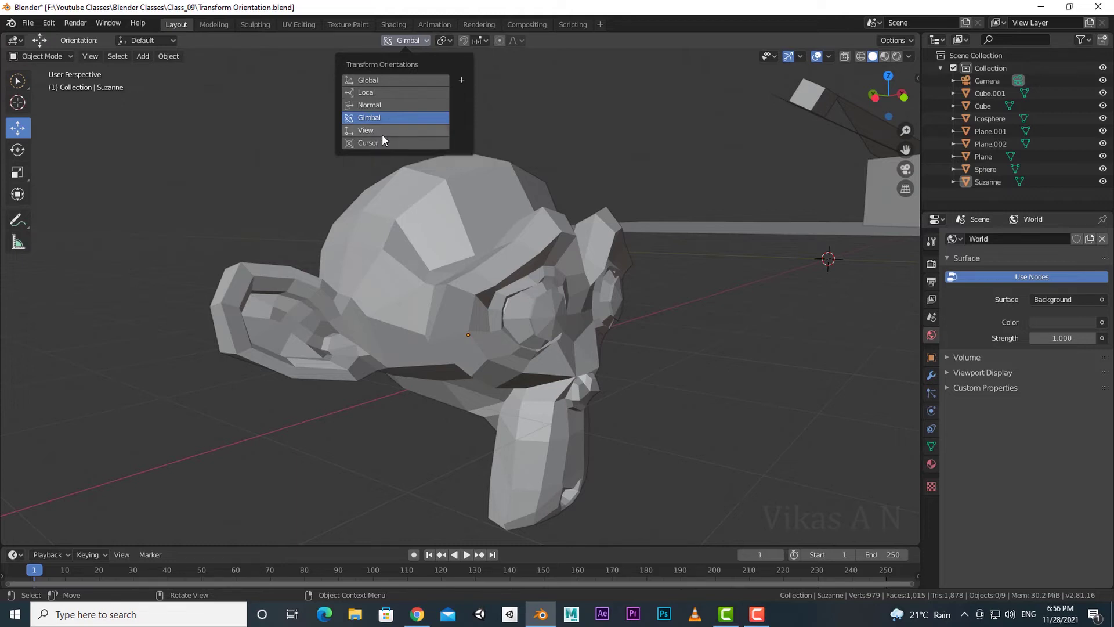
left_click(370, 132)
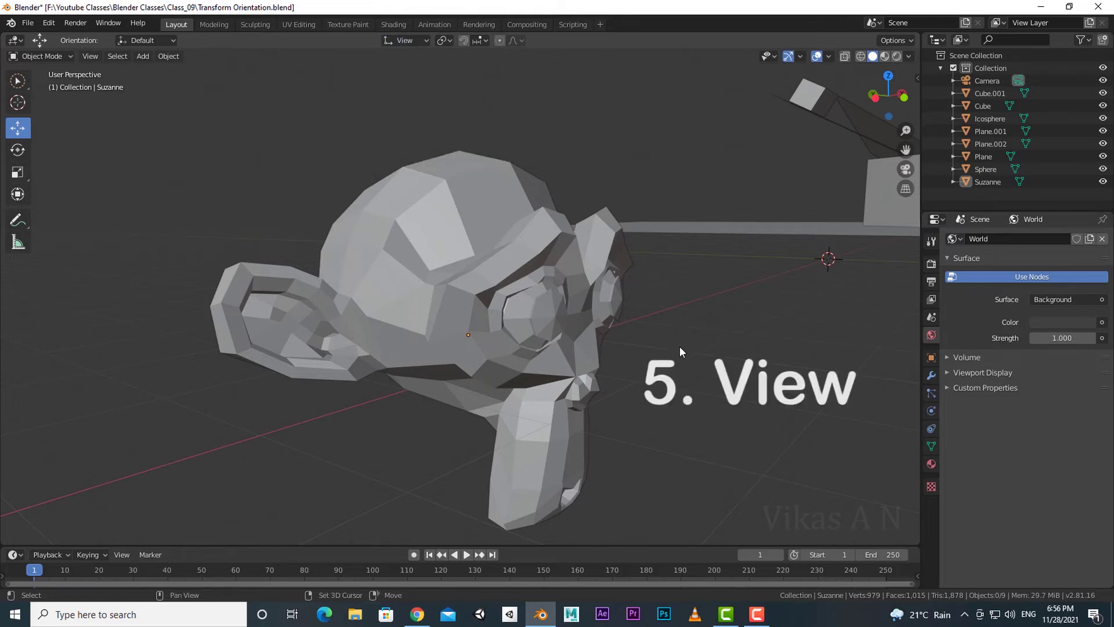
- Select the Suzanne monkey head and move it back and forth along the view X axis
middle_click_drag(680, 346, 569, 315)
left_click(569, 314)
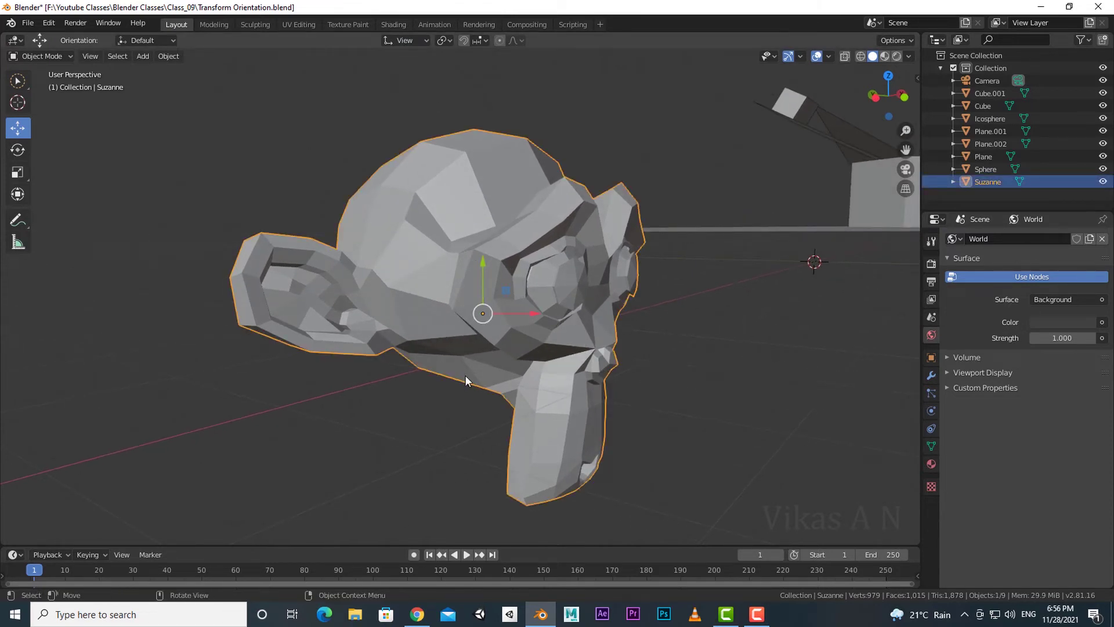
left_click_drag(531, 312, 502, 314)
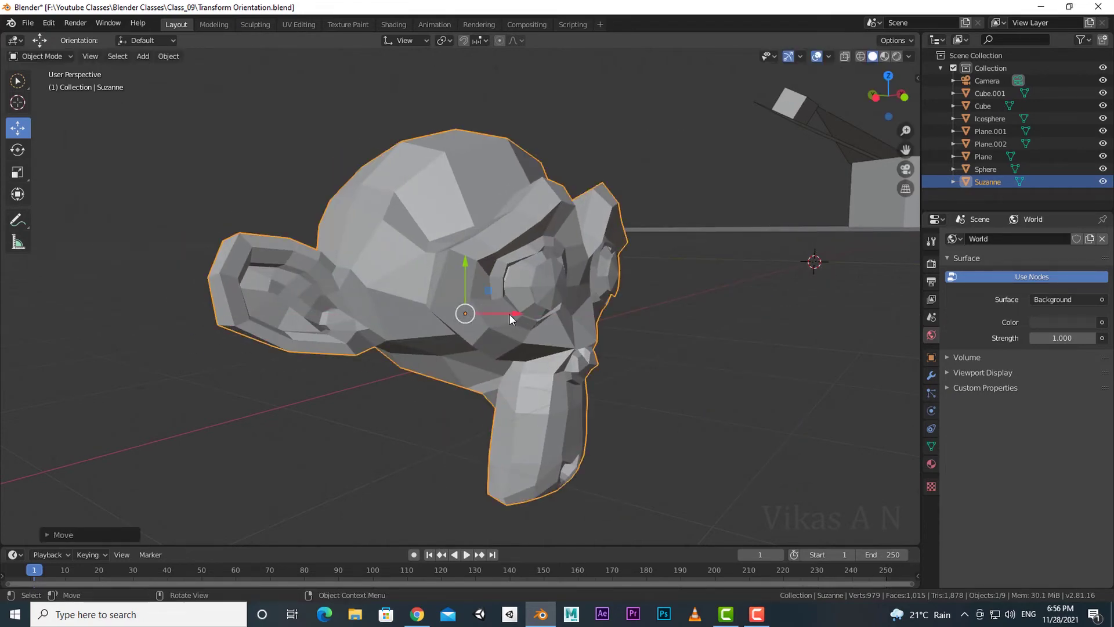
left_click_drag(510, 313, 526, 316)
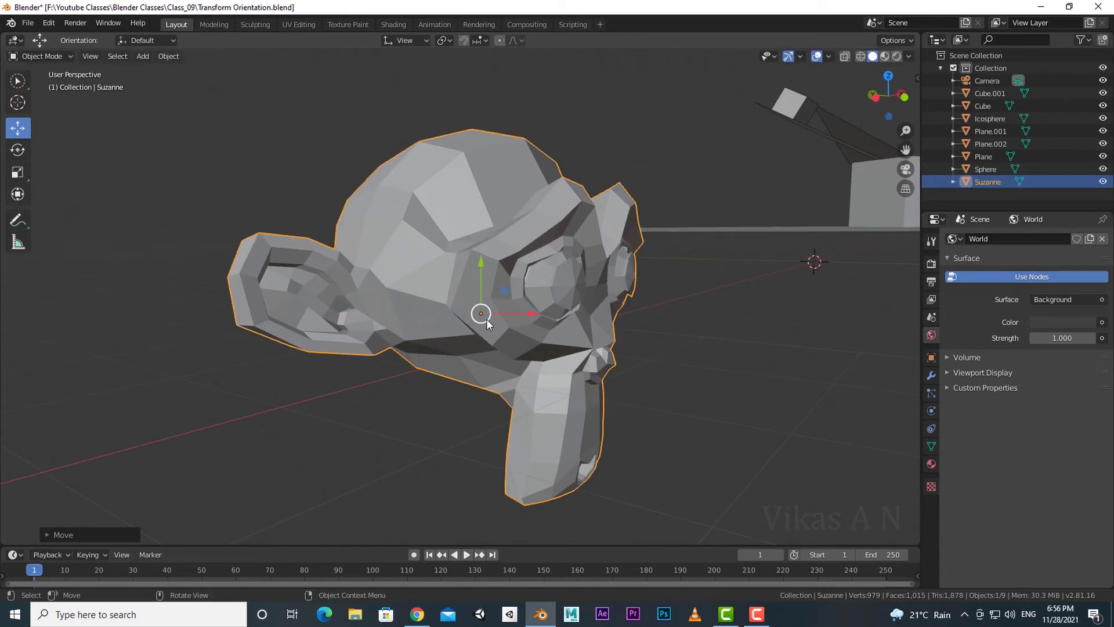
- Look through the camera and move Suzanne across the frame and back along the view X and Y axes
scroll(645, 406, "down", 4)
scroll(641, 409, "down", 4)
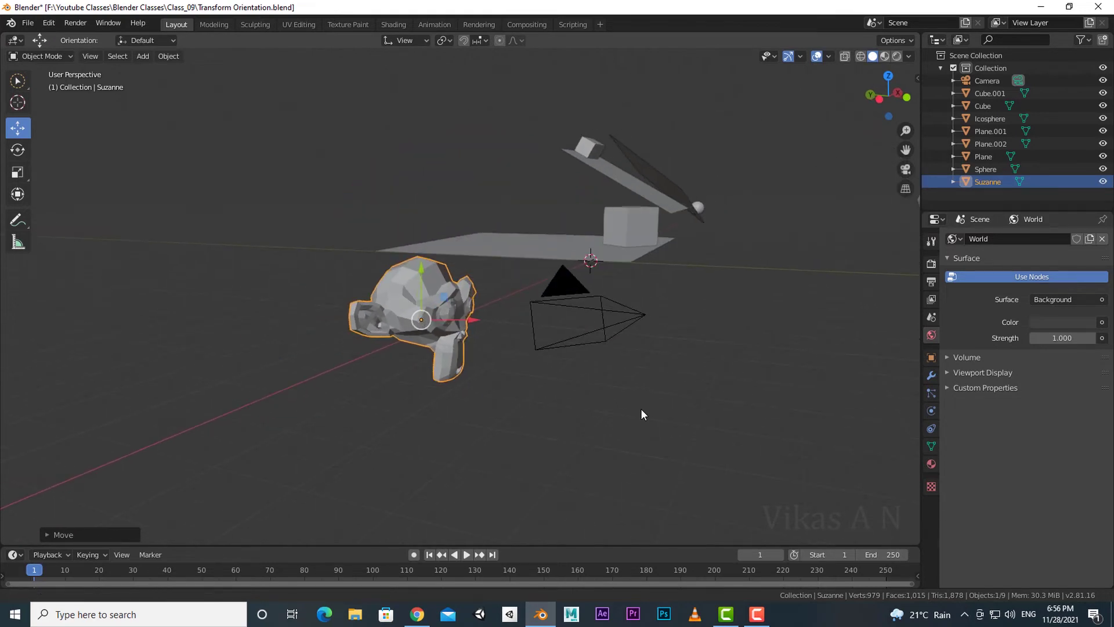
left_click(713, 416)
key("KP_0")
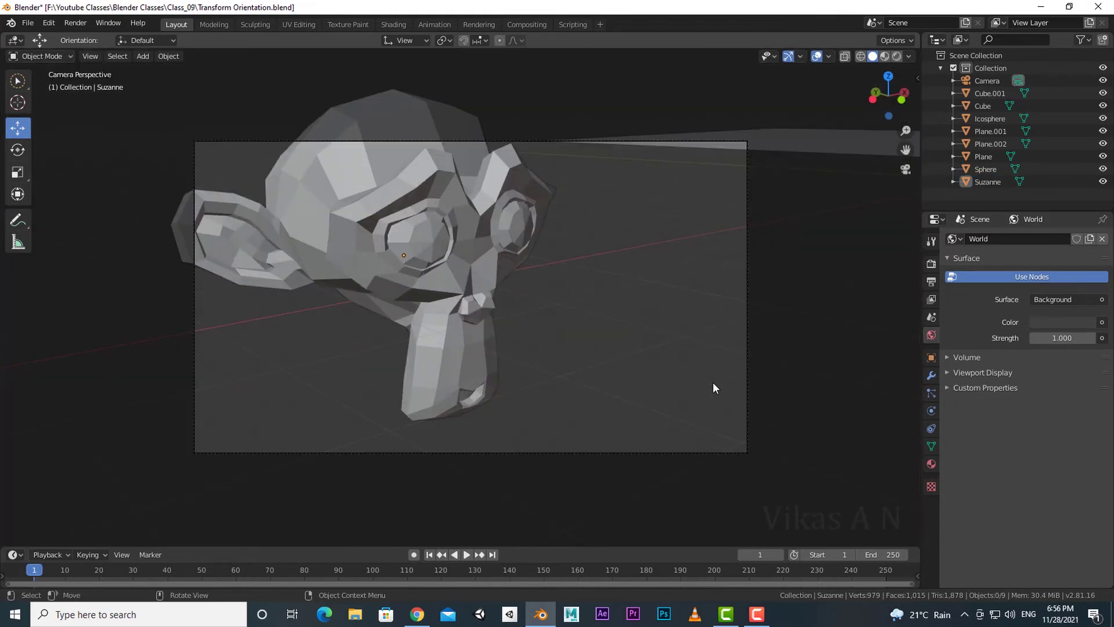
left_click(476, 301)
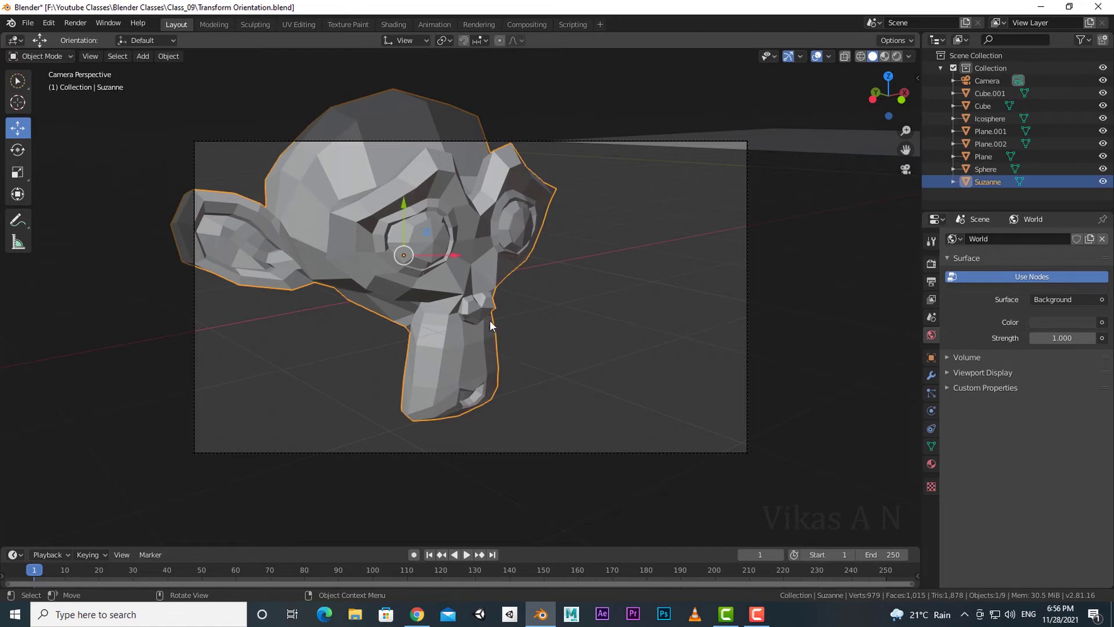
left_click_drag(456, 255, 707, 249)
left_click_drag(653, 207, 659, 167)
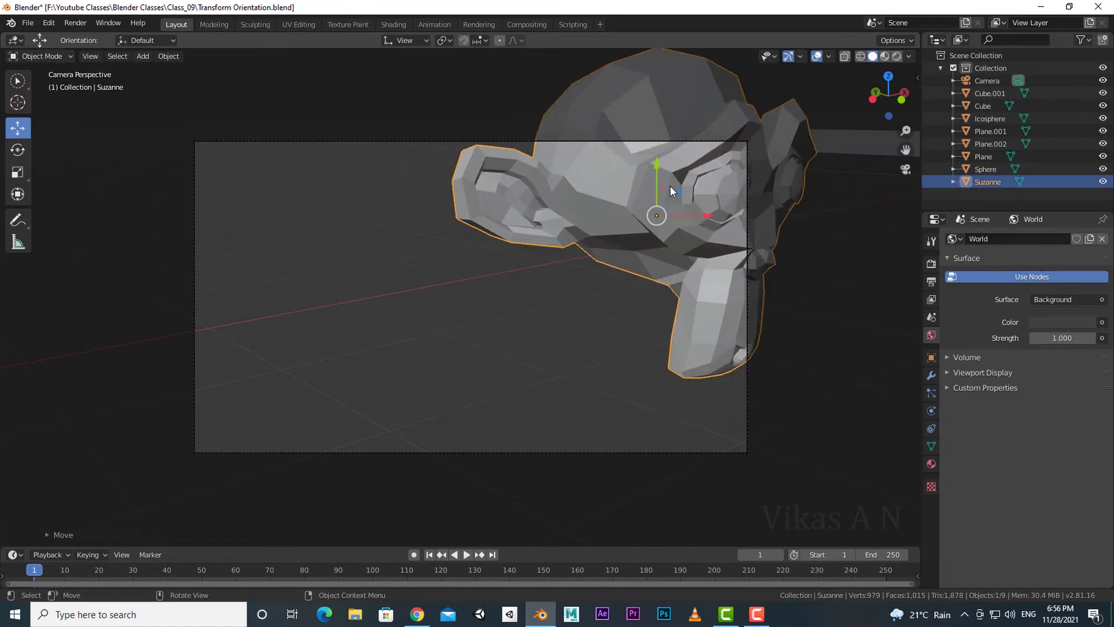
left_click_drag(673, 217, 332, 220)
left_click_drag(308, 170, 312, 230)
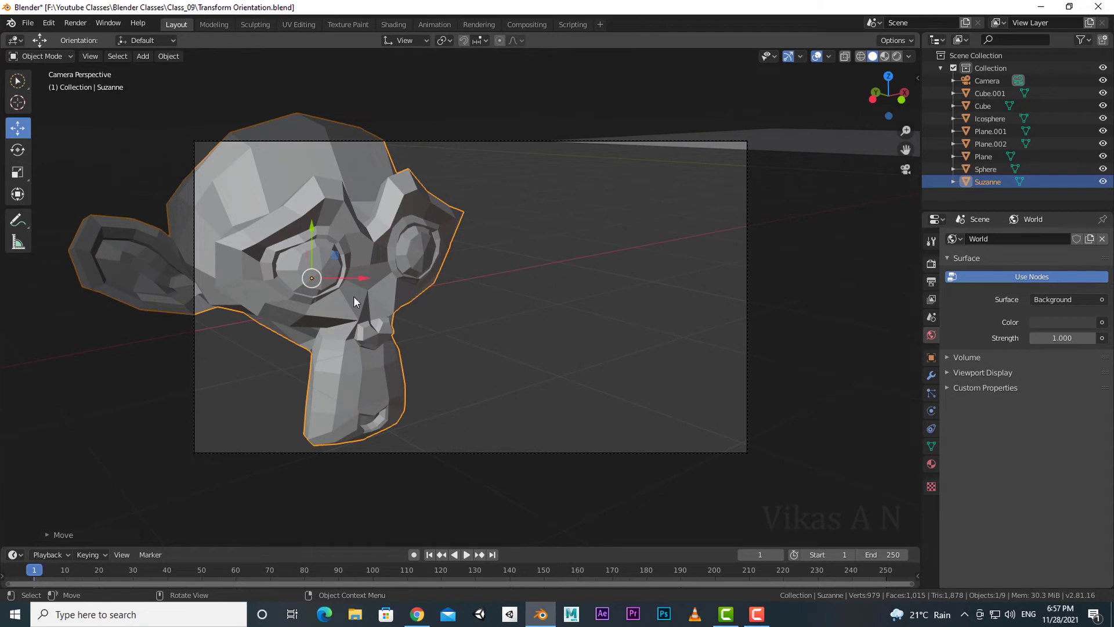
- Move Suzanne in depth along the view Z axis, and shift it slightly along the view X axis
key("g")
key("z")
key("z")
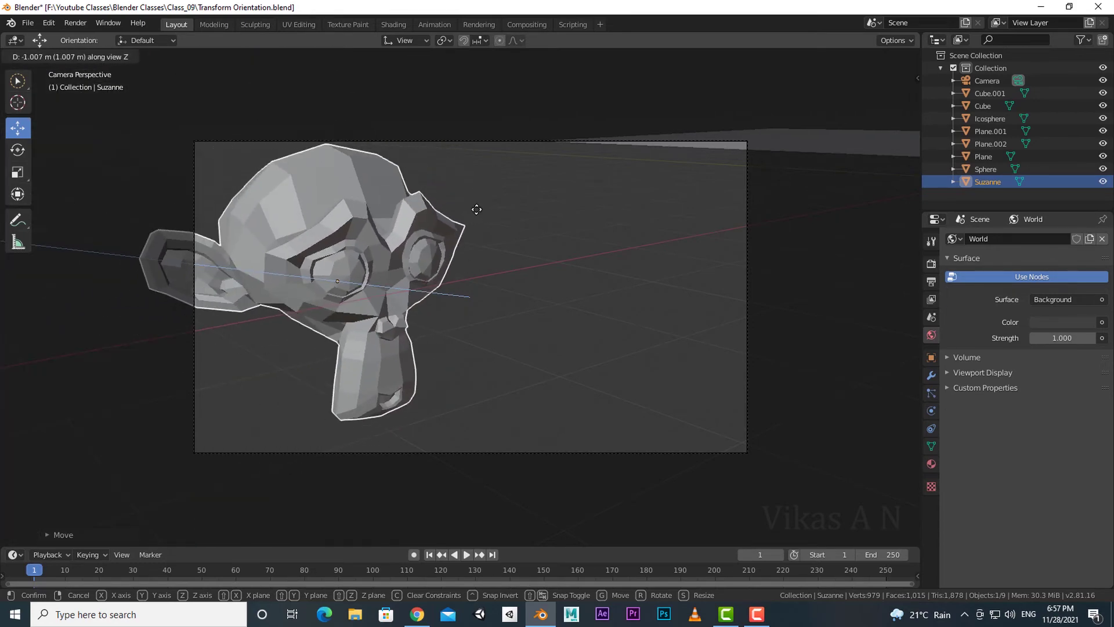
left_click(473, 272)
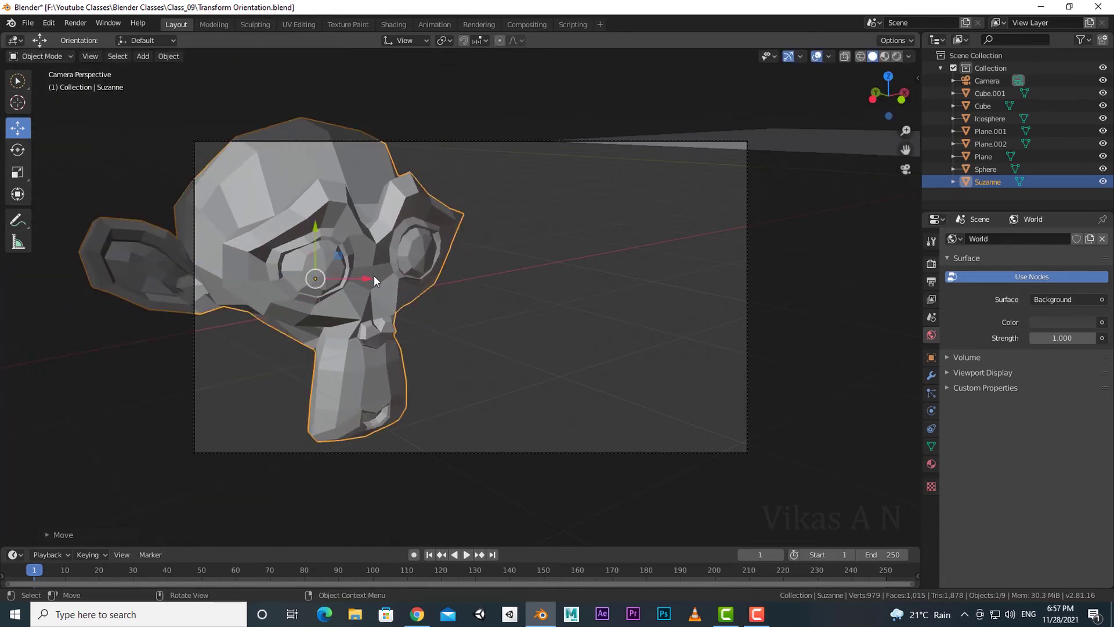
left_click_drag(375, 279, 392, 277)
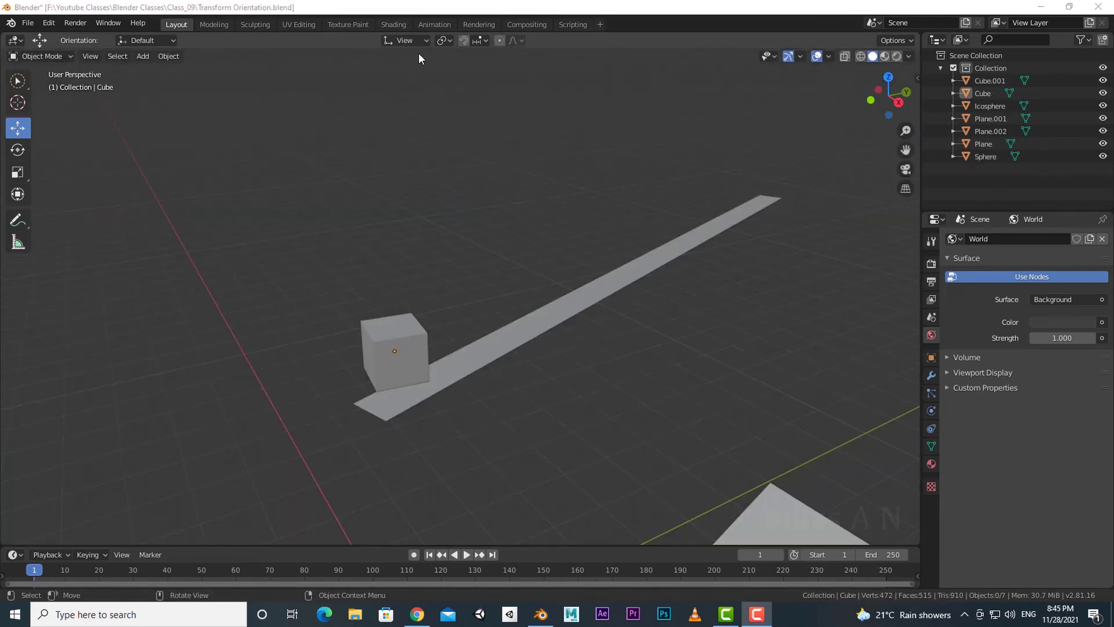
- Set the transform orientation to Cursor and select the cube at the lower end of the long sloped plane
left_click(413, 41)
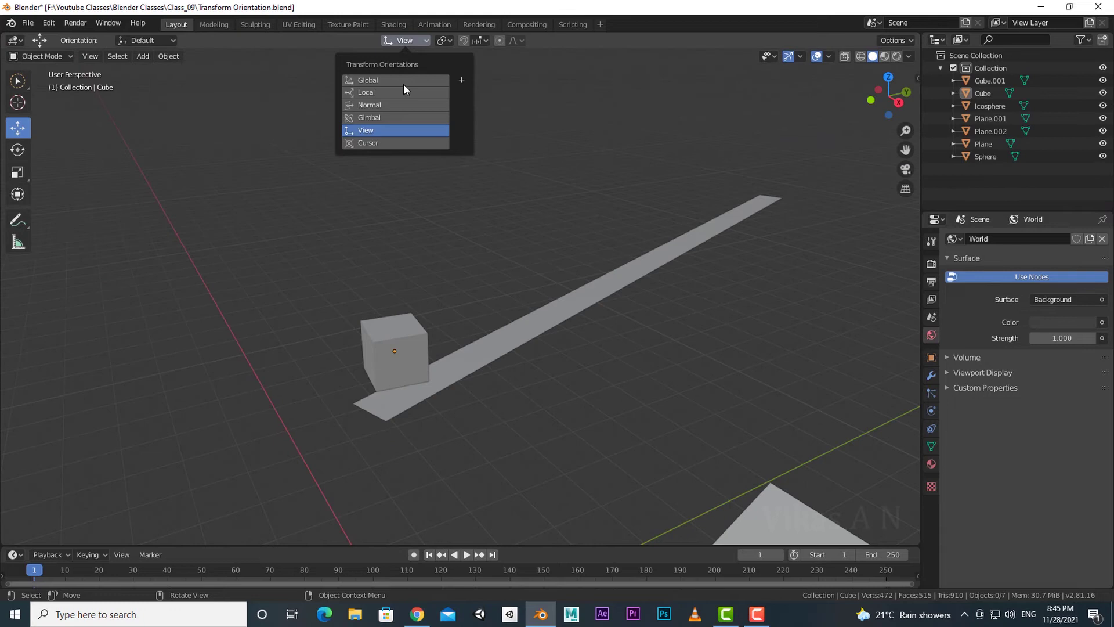
left_click(373, 143)
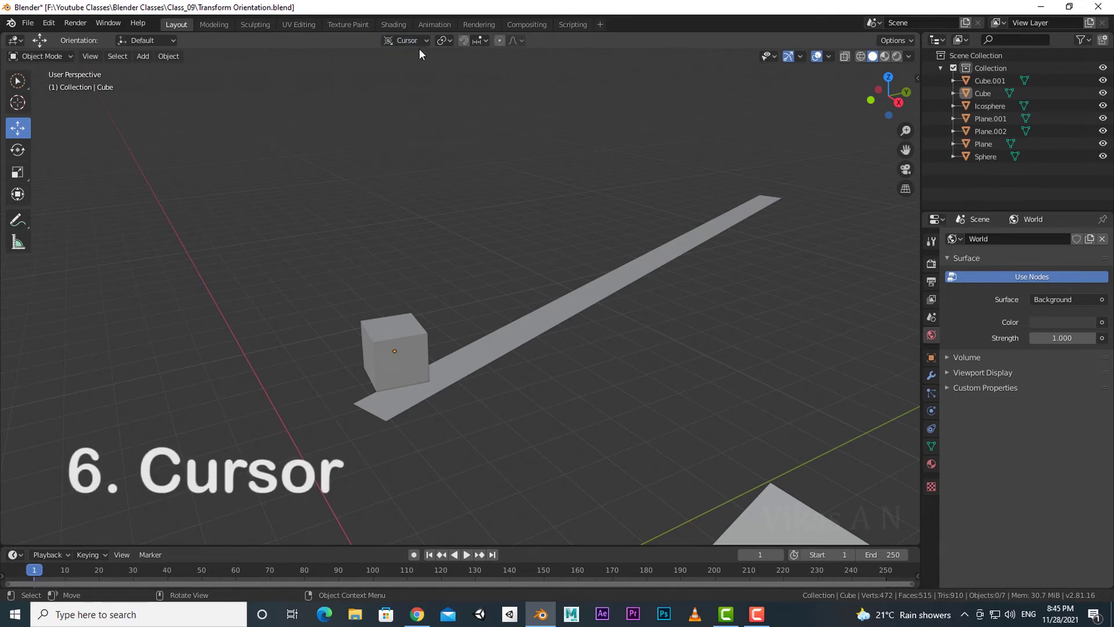
middle_click_drag(537, 336, 548, 390)
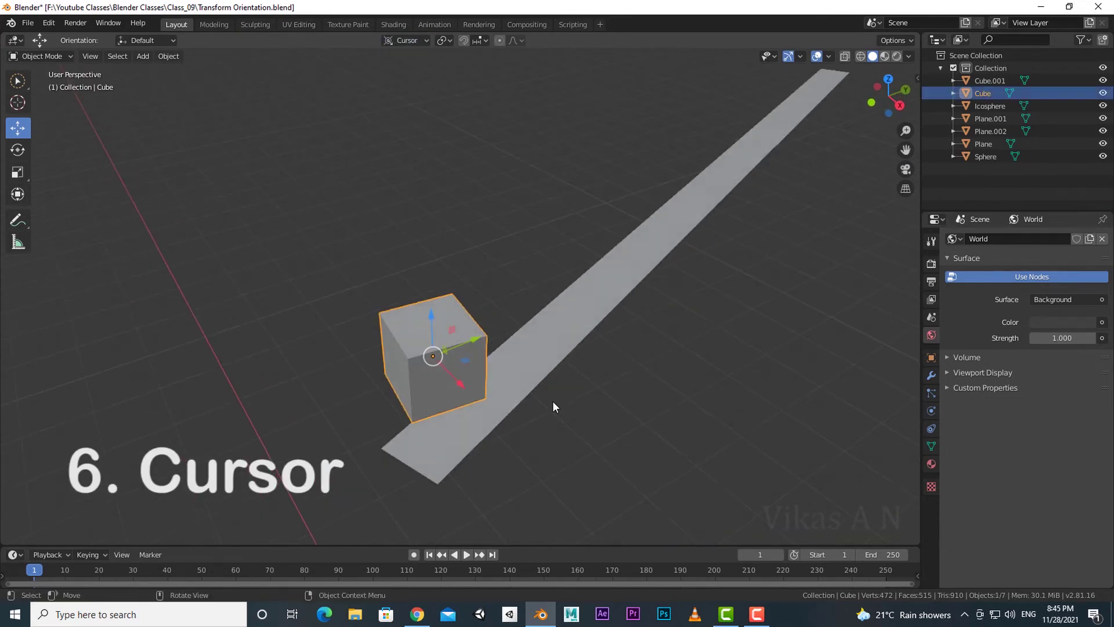
middle_click_drag(486, 405, 467, 344)
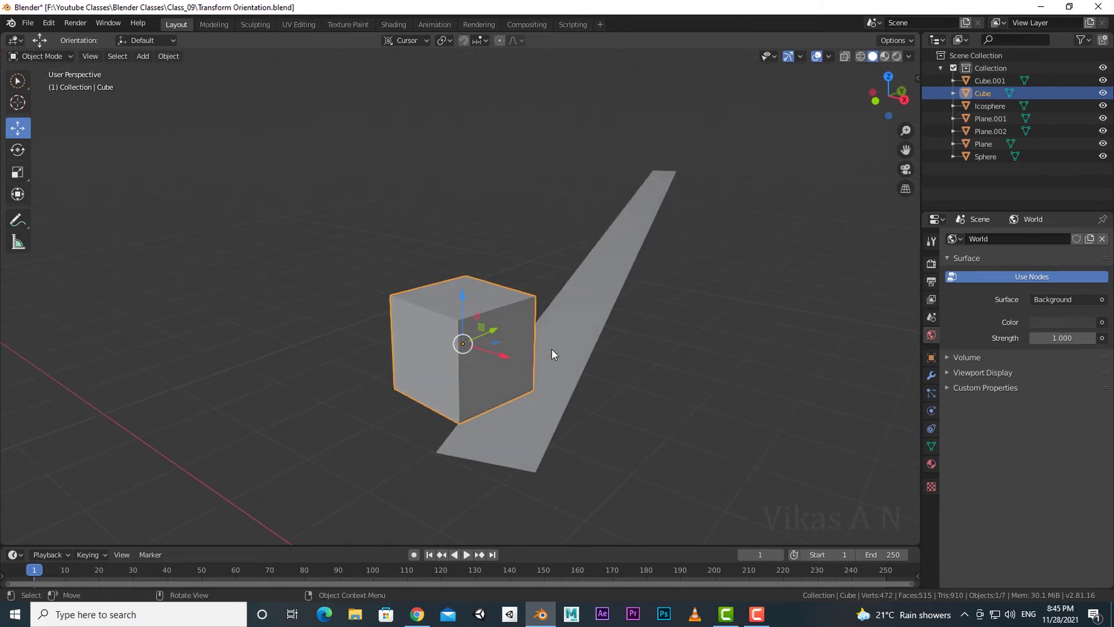
middle_click_drag(552, 354, 542, 413)
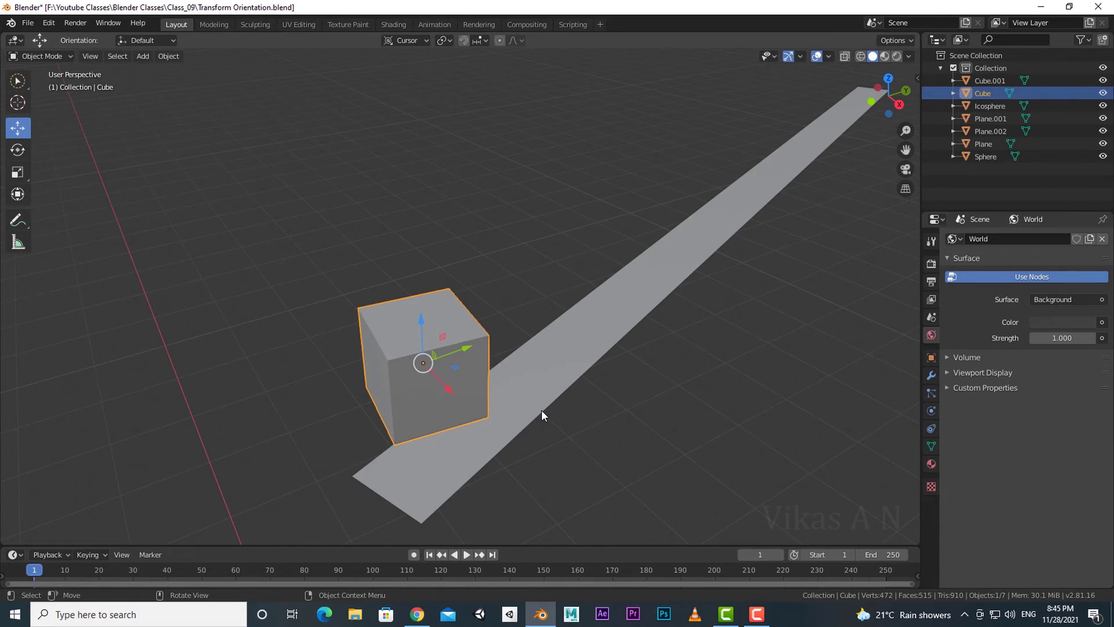
- Switch the transform orientation to Local and compare the cube's gizmo axes with those of the Cursor orientation
middle_click_drag(423, 428, 428, 430)
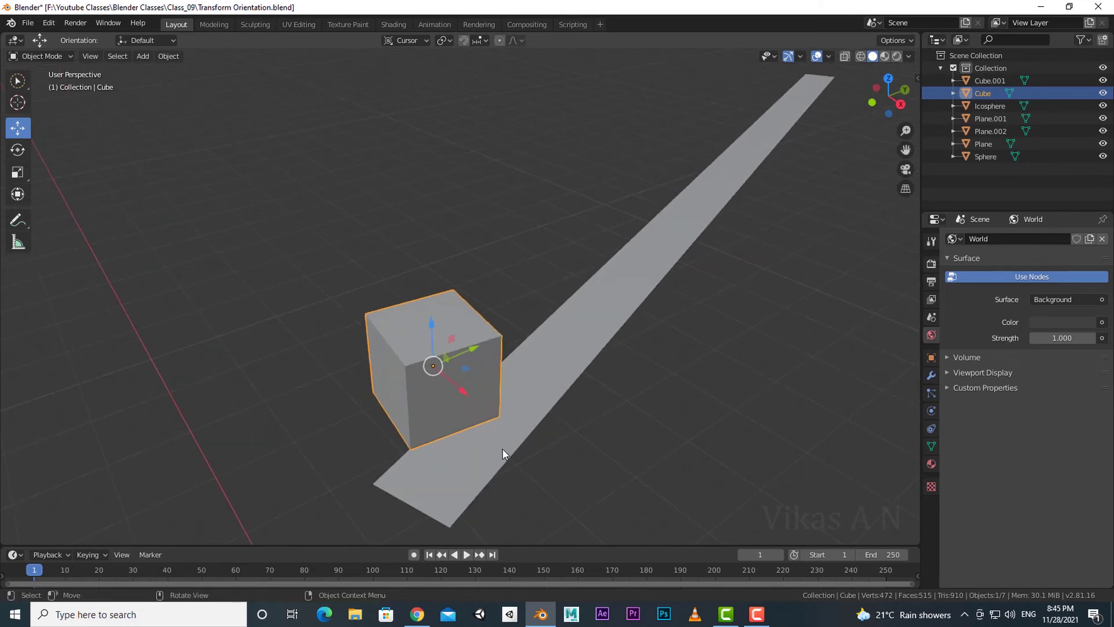
middle_click_drag(503, 448, 483, 434)
middle_click_drag(564, 373, 505, 401)
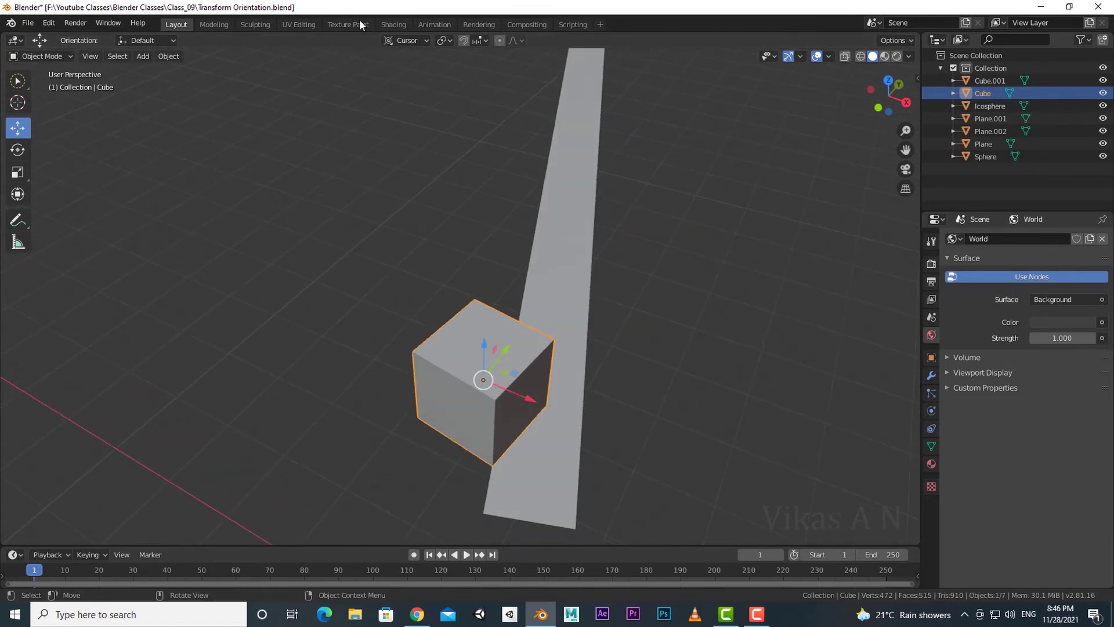
left_click(406, 40)
left_click(374, 92)
middle_click_drag(397, 179, 427, 391)
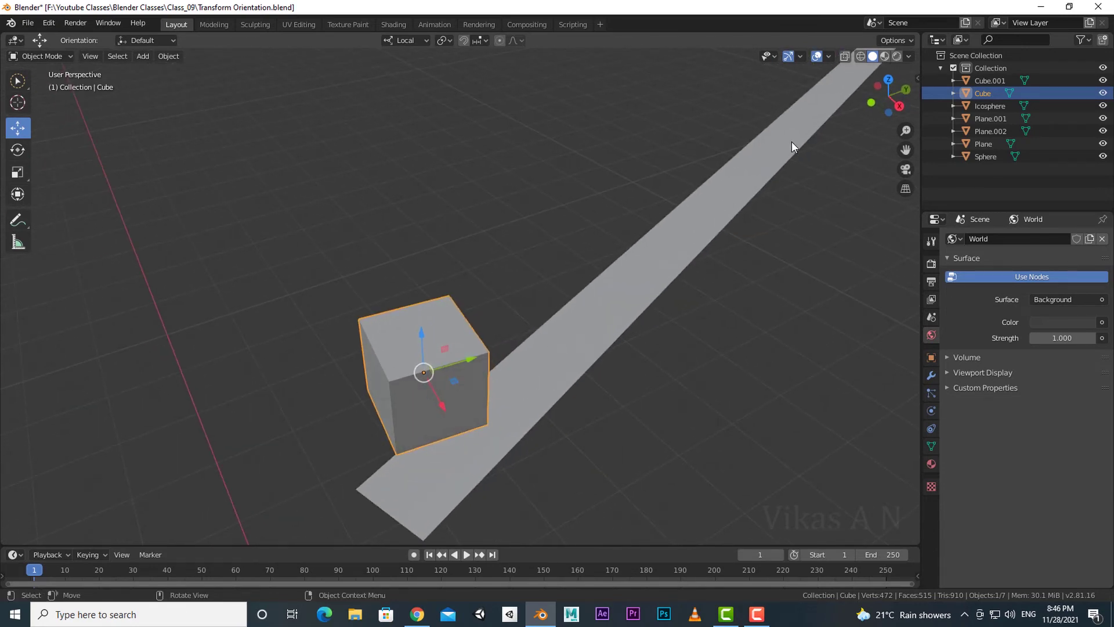
scroll(614, 374, "down", 2)
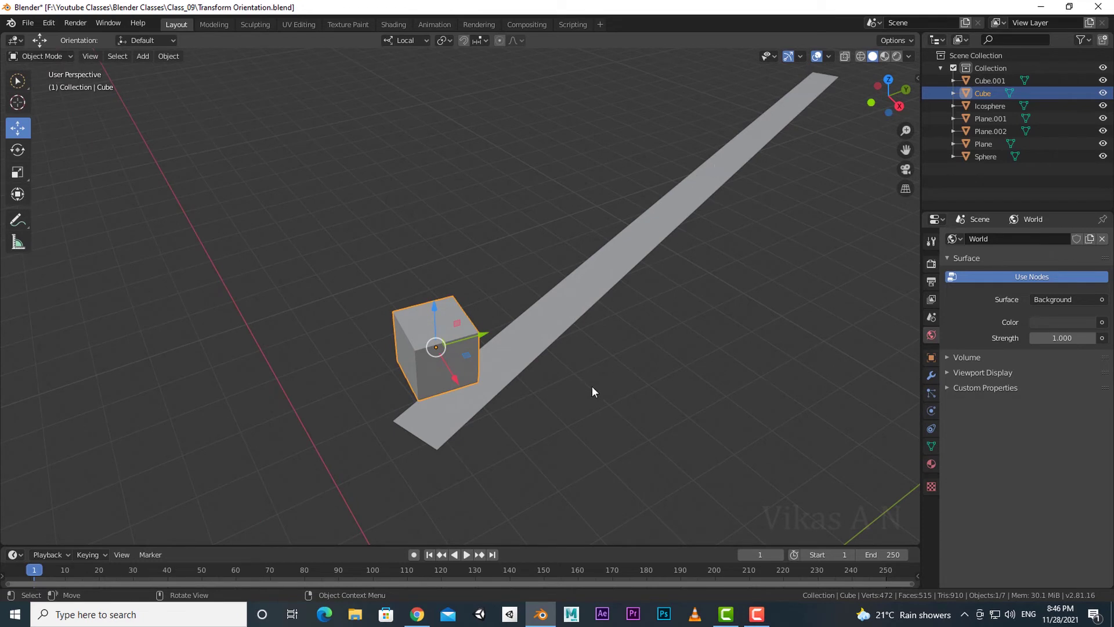
scroll(555, 428, "up", 2)
middle_click_drag(571, 419, 543, 435)
scroll(603, 416, "up", 2)
scroll(584, 437, "down", 2)
- Set the transform orientation to Cursor and display the 3D cursor's location and rotation settings
left_click(419, 39)
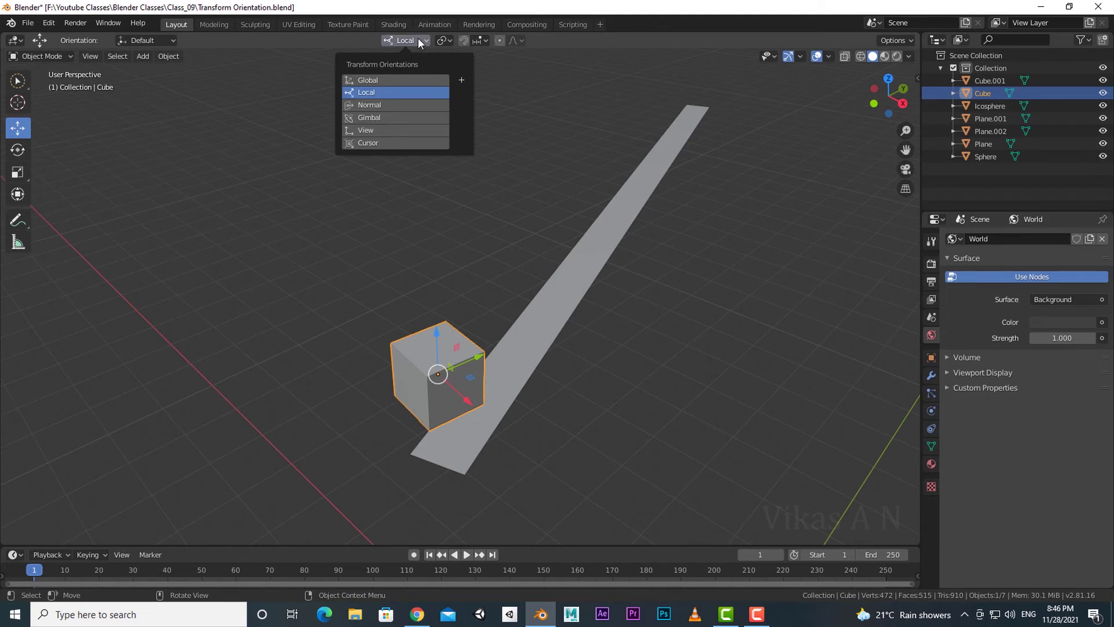
left_click(364, 143)
scroll(587, 414, "up", 1)
middle_click_drag(597, 405, 675, 365)
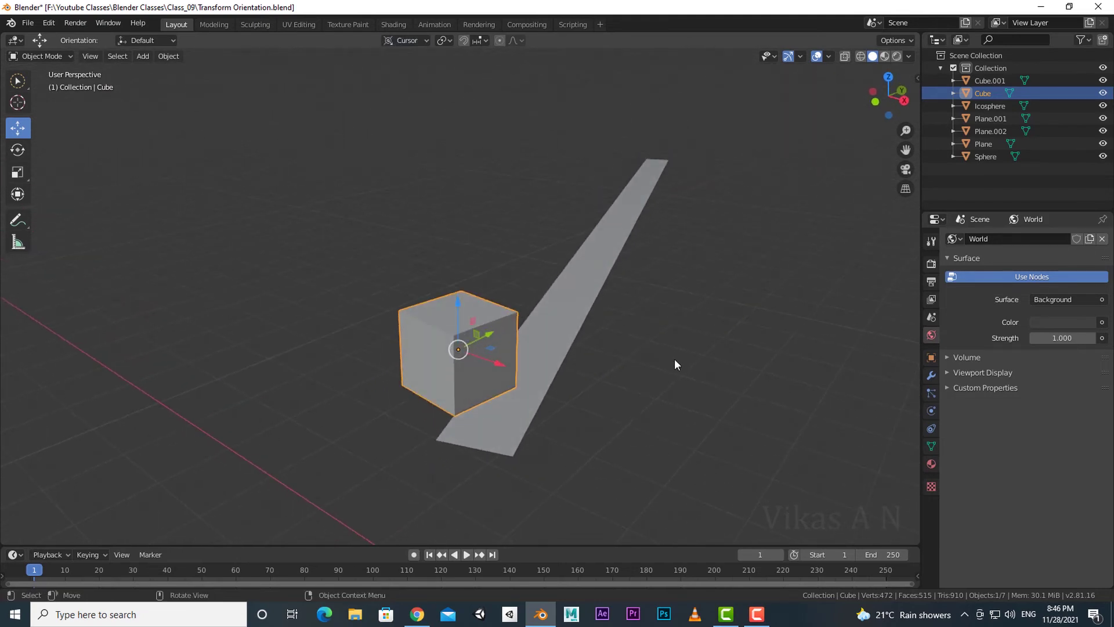
key("n")
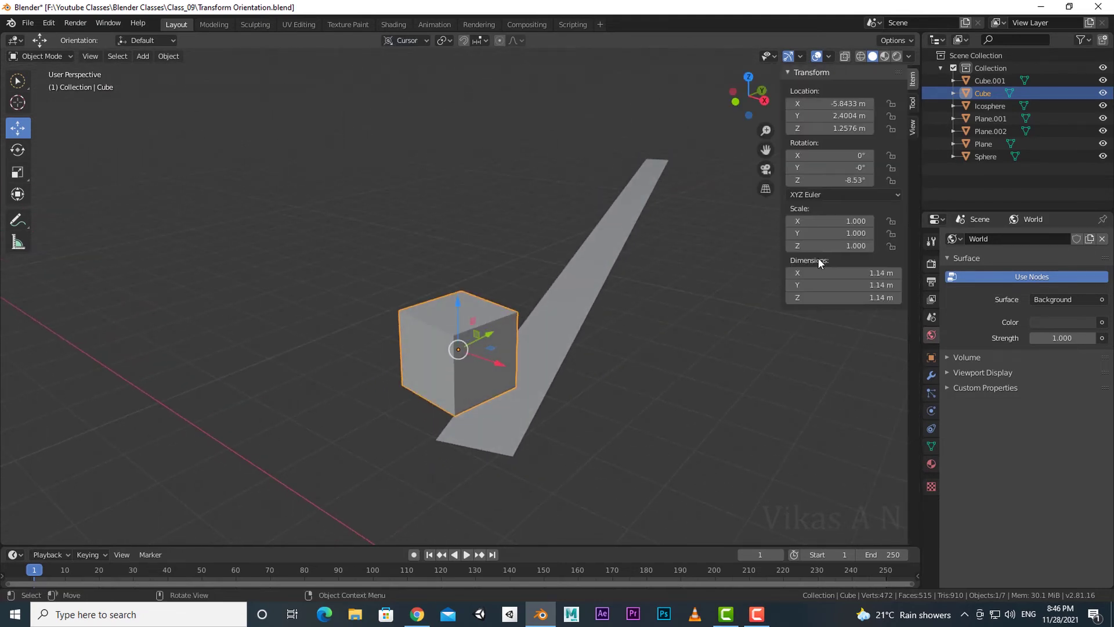
left_click(913, 128)
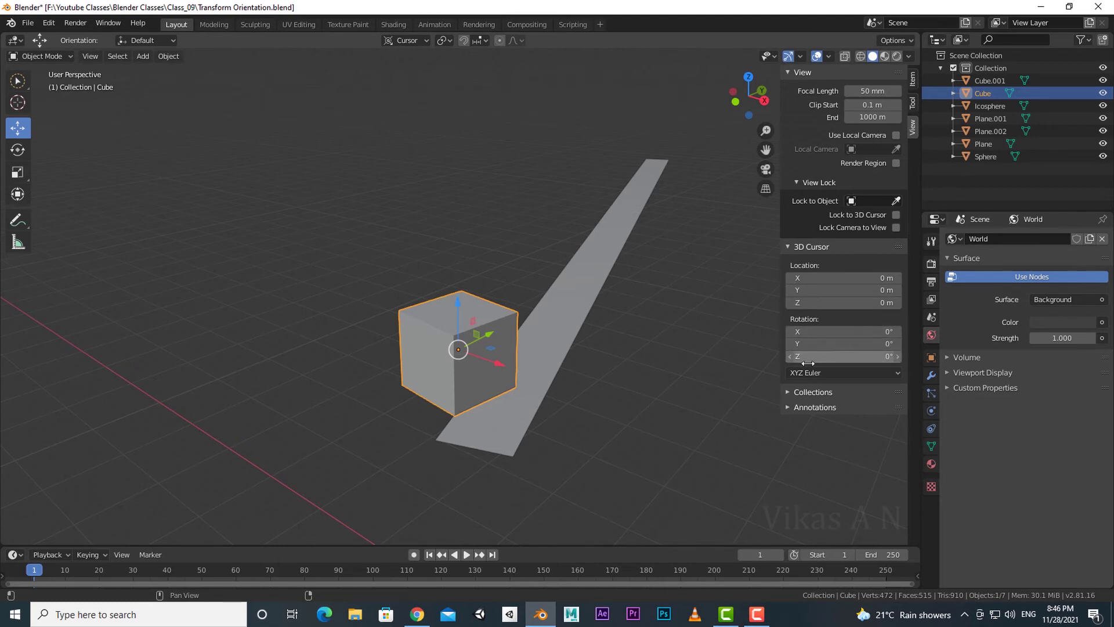
- Try rotating the 3D cursor by 0.6° about X, and reset its rotation values to 0°
middle_click_drag(568, 361, 529, 375)
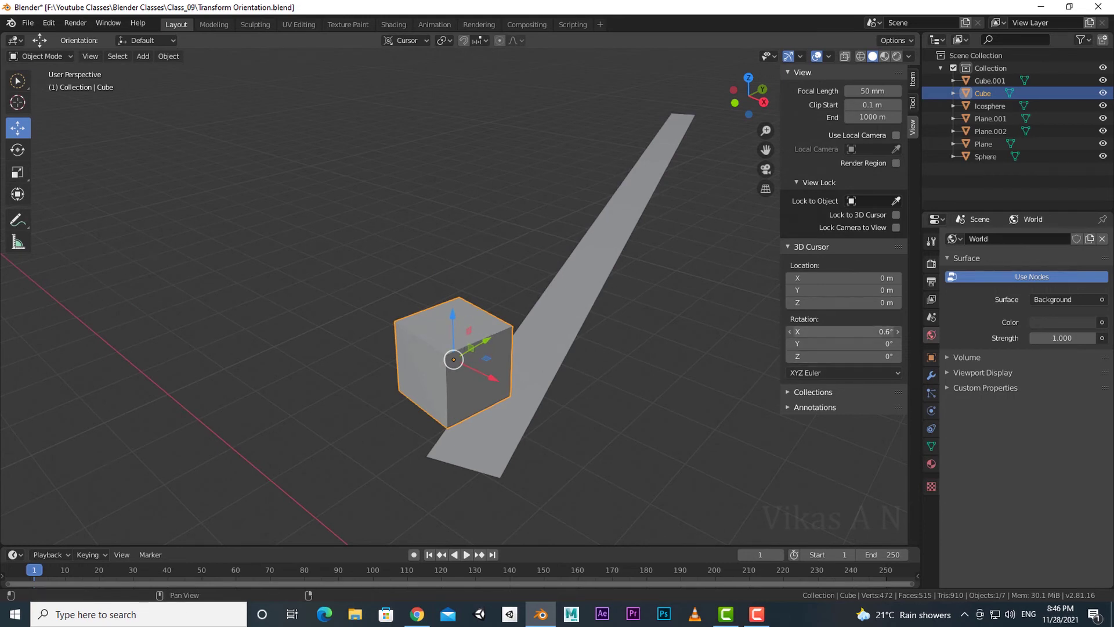
mouse_move(859, 331)
left_mouse_down()
mouse_move(830, 332)
mouse_move(865, 331)
left_mouse_up()
left_click_drag(796, 343, 843, 356)
key("BackSpace")
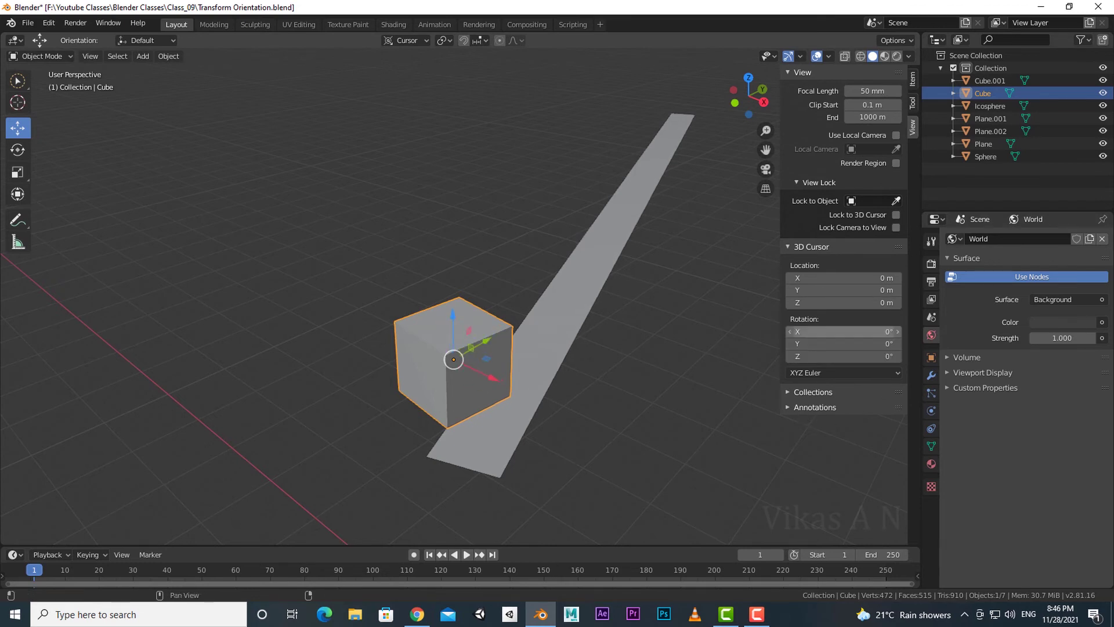
- Set the 3D cursor's Z rotation to 21.8°
middle_click_drag(697, 389, 650, 401)
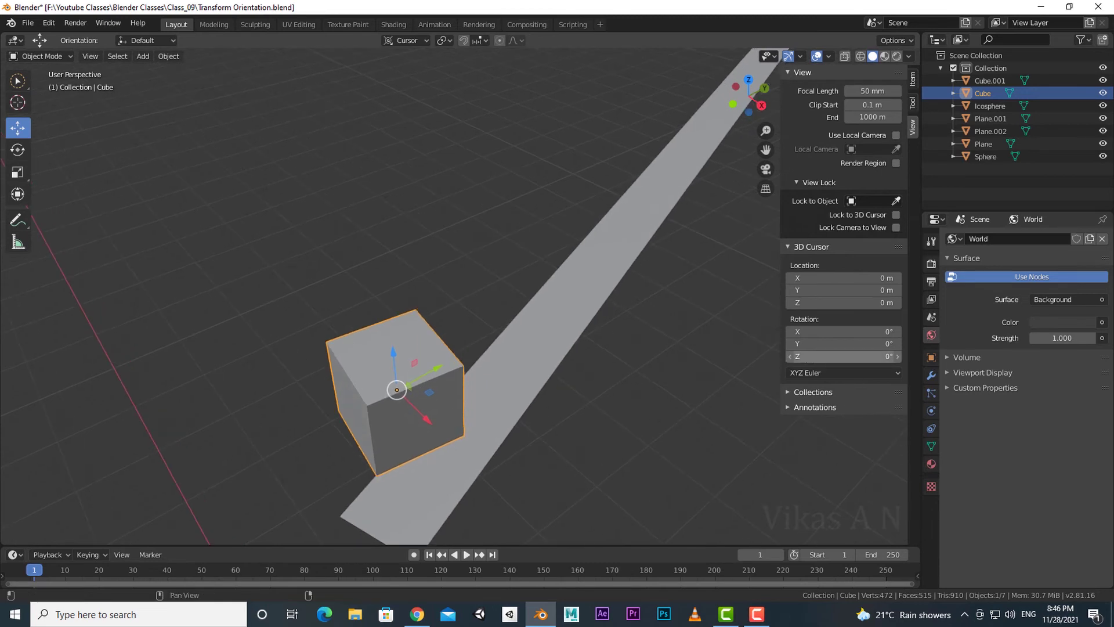
left_click_drag(842, 356, 876, 355)
middle_click_drag(618, 401, 563, 371)
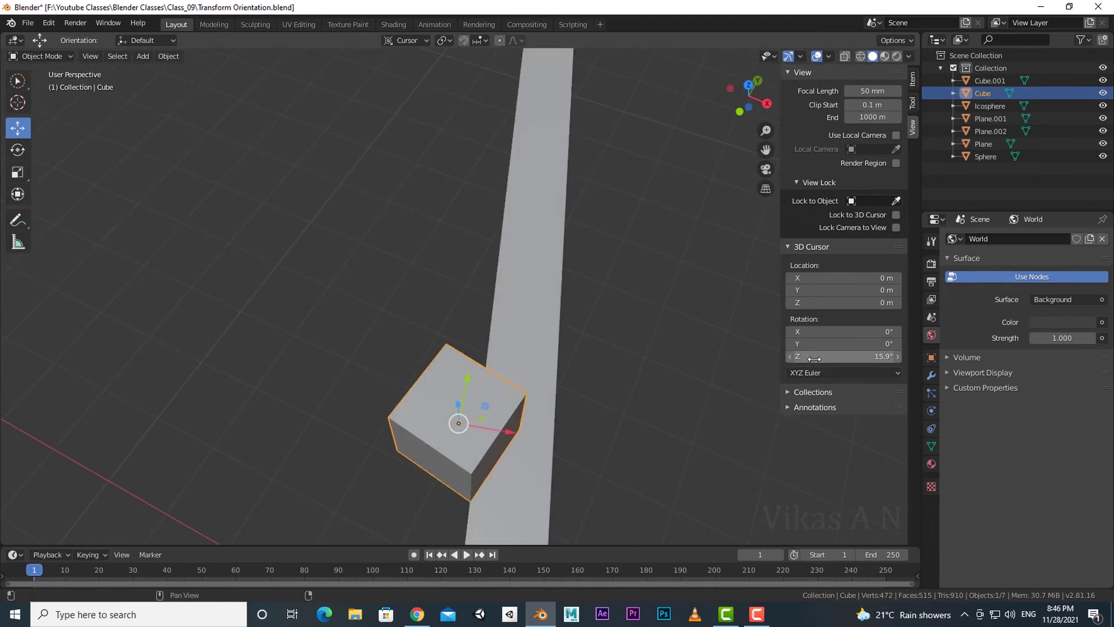
left_click_drag(814, 358, 828, 359)
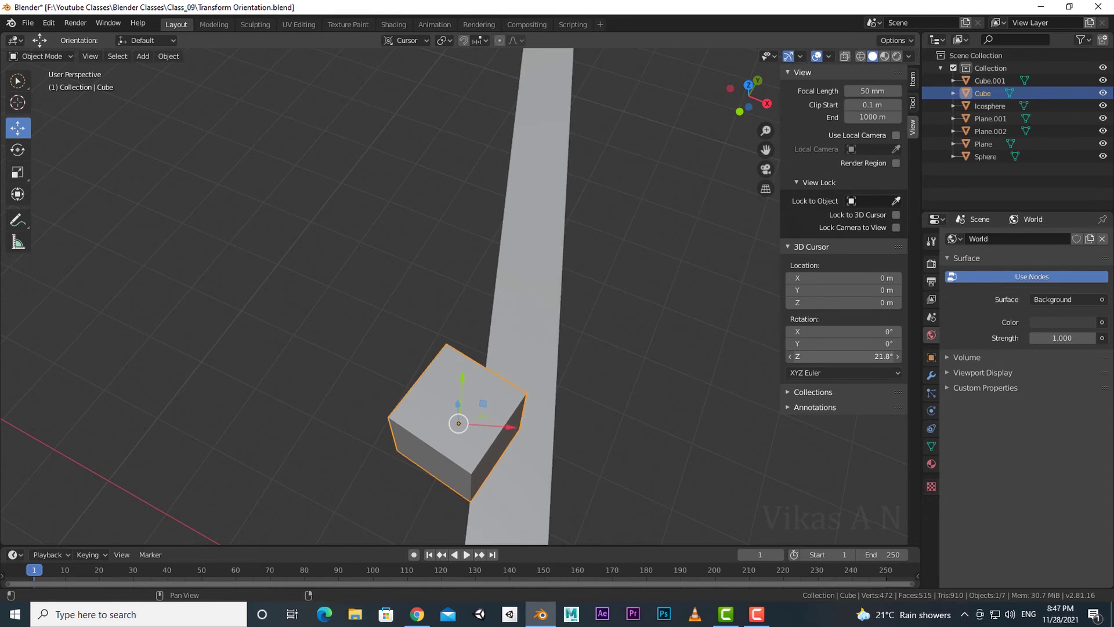
- Move the cube beside the long sloped plane along the cursor orientation's Y axis
middle_click_drag(527, 467, 392, 337)
key("g")
key("y")
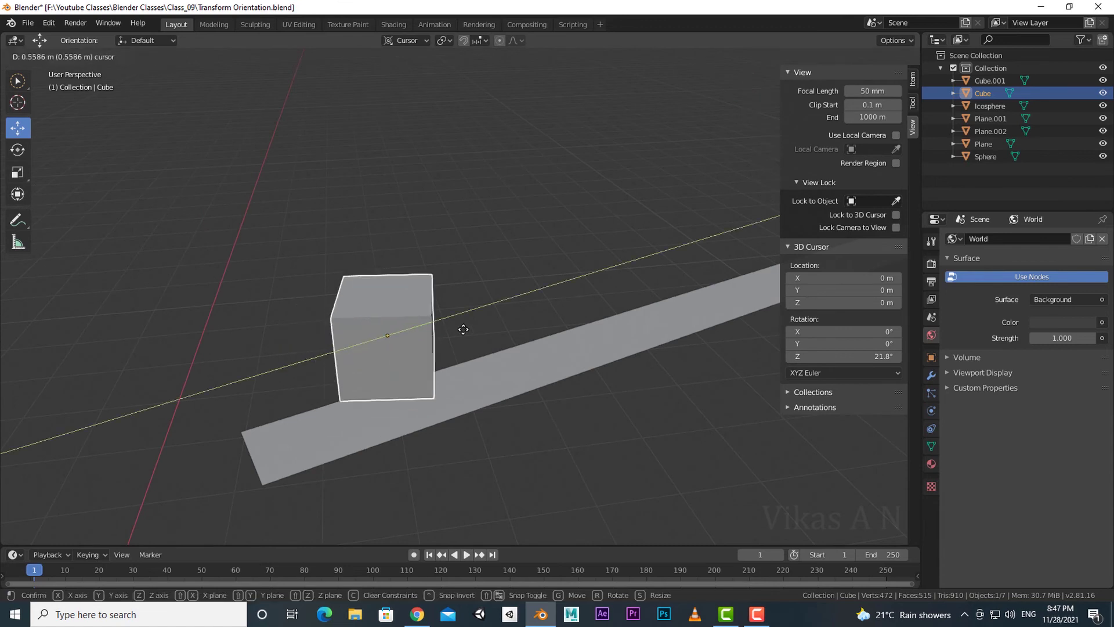
left_click(632, 302)
middle_click_drag(633, 303, 499, 383)
scroll(488, 395, "down", 2)
scroll(488, 394, "down", 2)
scroll(505, 381, "up", 2)
scroll(493, 399, "up", 2)
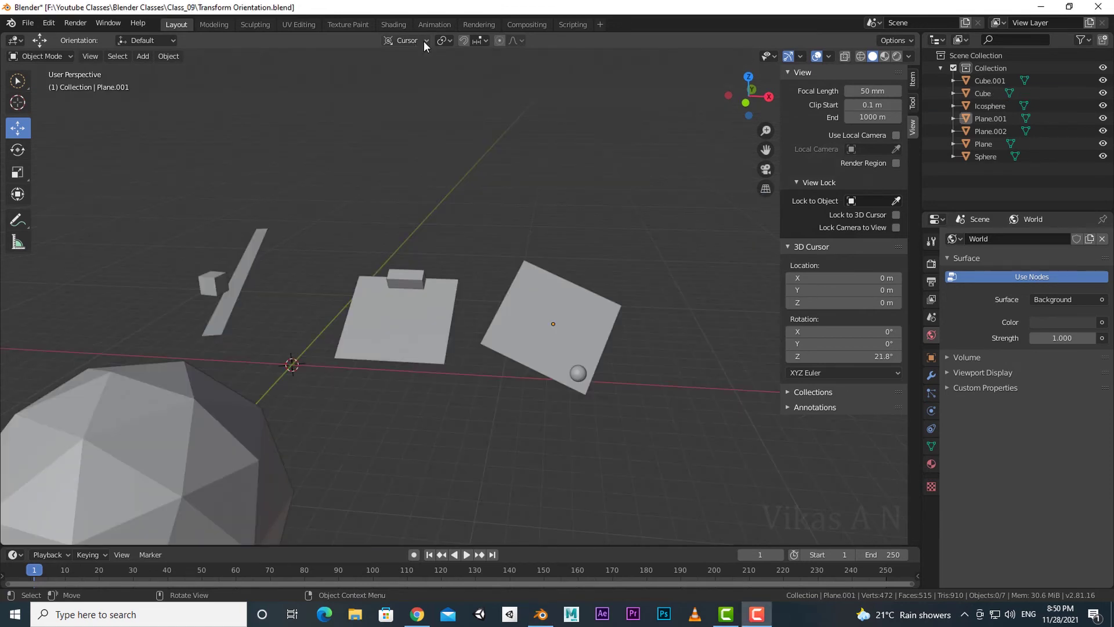
left_click(424, 41)
left_click(382, 150)
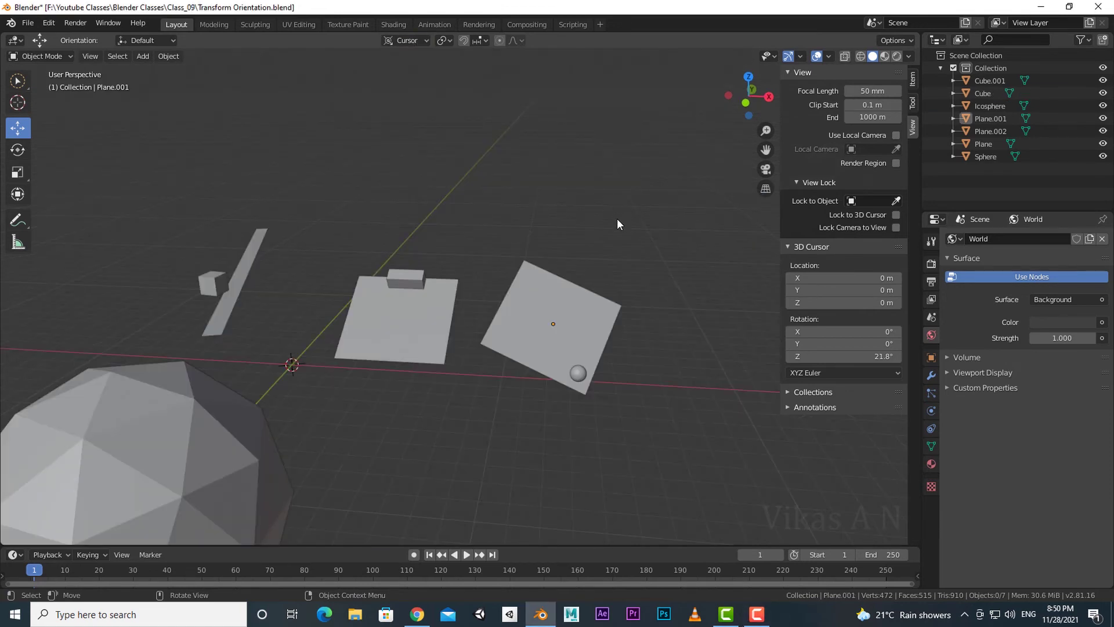
middle_click_drag(526, 205, 469, 129, "shift")
left_click(415, 40)
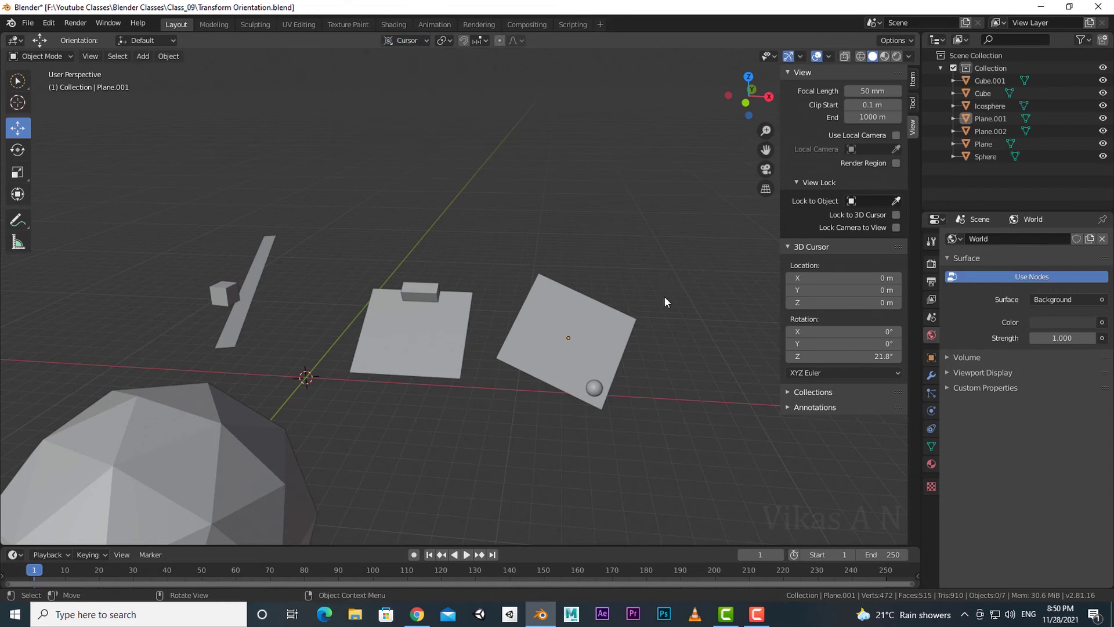
- Select the tilted square plane that has the small sphere at its lower corner
scroll(646, 305, "up", 3)
scroll(601, 287, "up", 2)
middle_click_drag(628, 307, 646, 333)
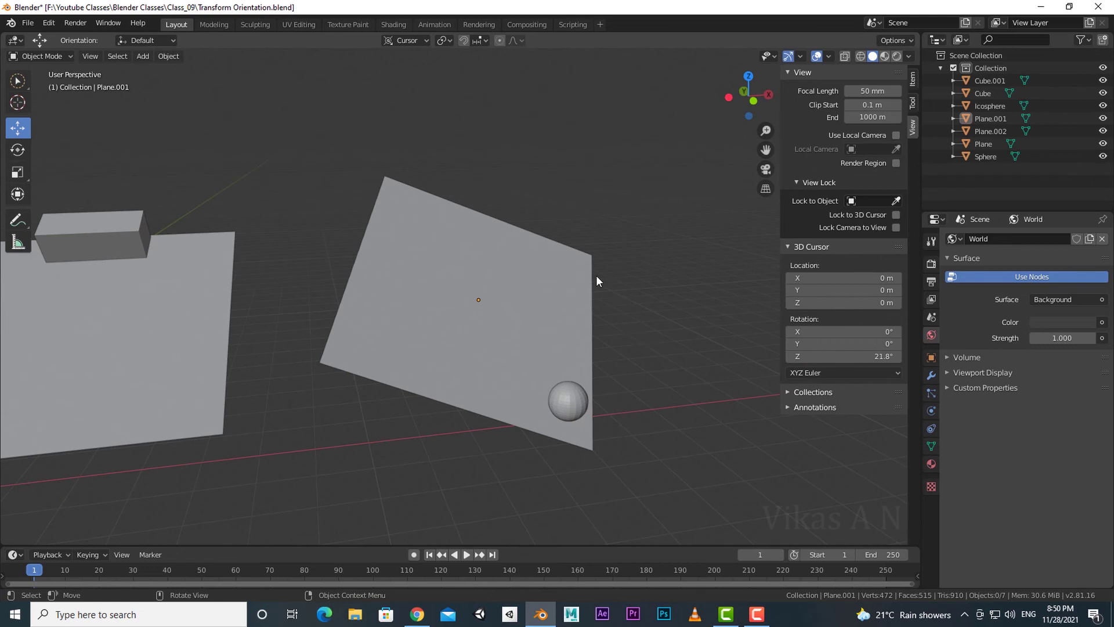
left_click(515, 281)
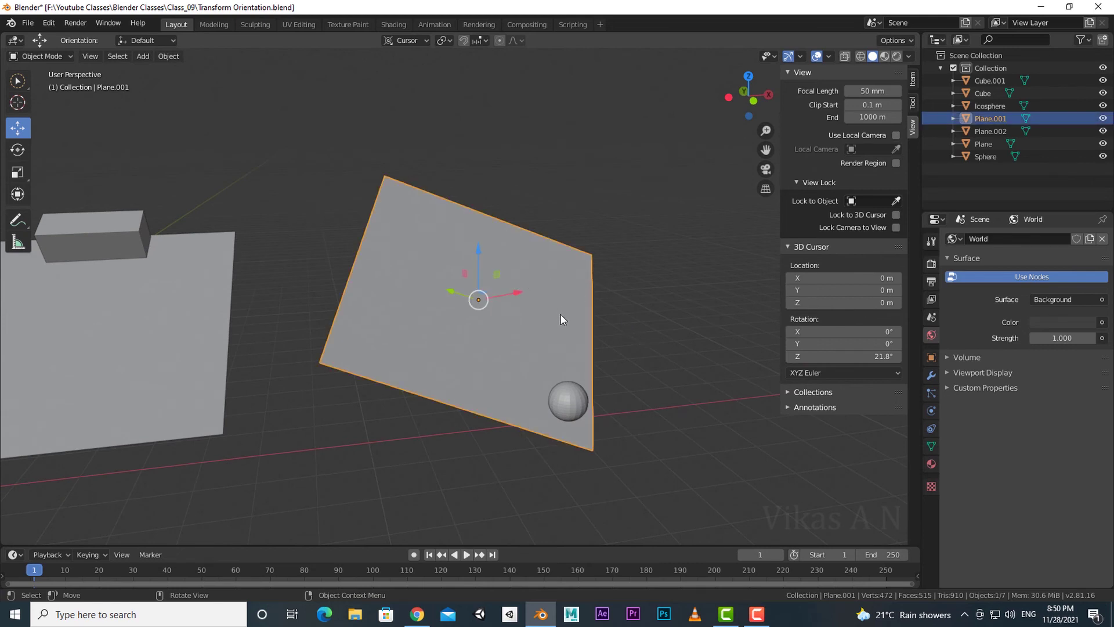
left_click(414, 41)
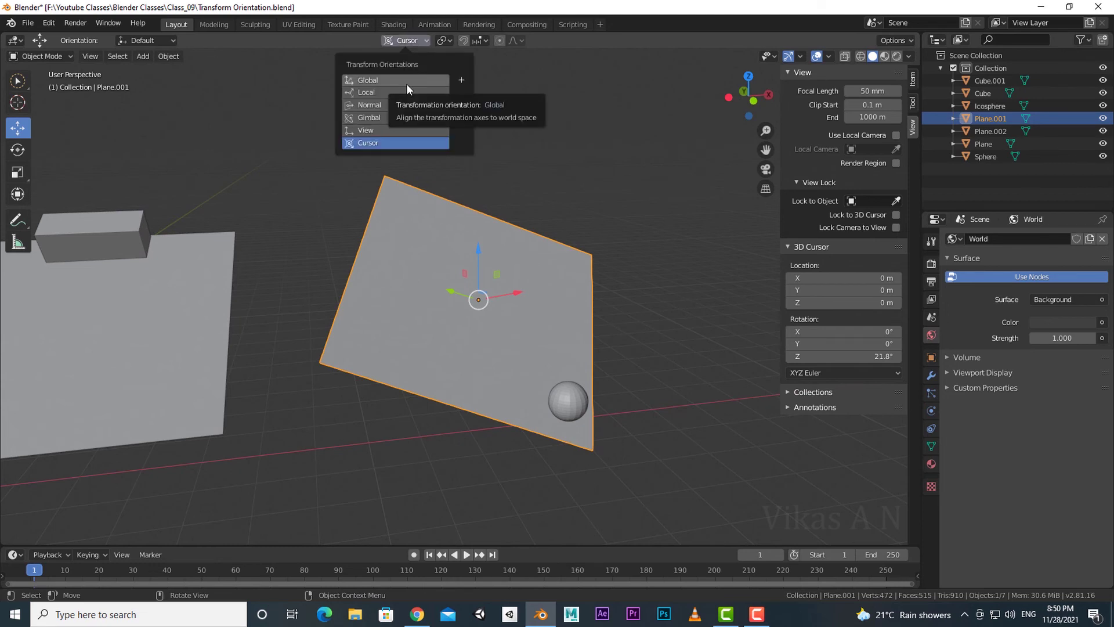
left_click(644, 341)
left_click(573, 294)
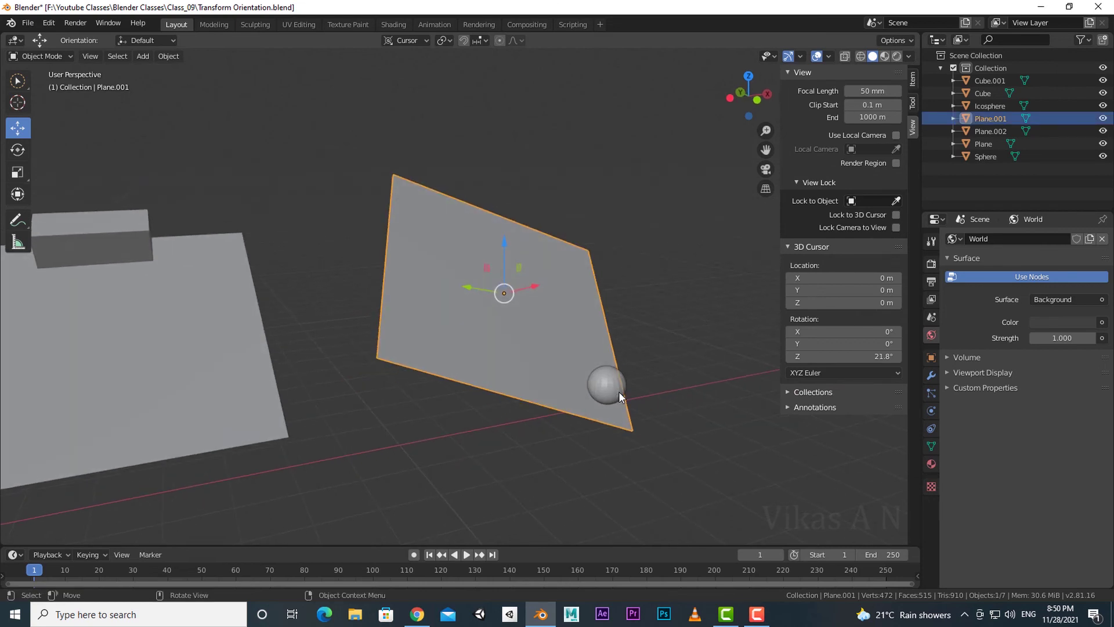
- Select the small sphere on the tilted plane and check its gizmo axes in Cursor orientation
key("KP_Decimal")
left_click(537, 432)
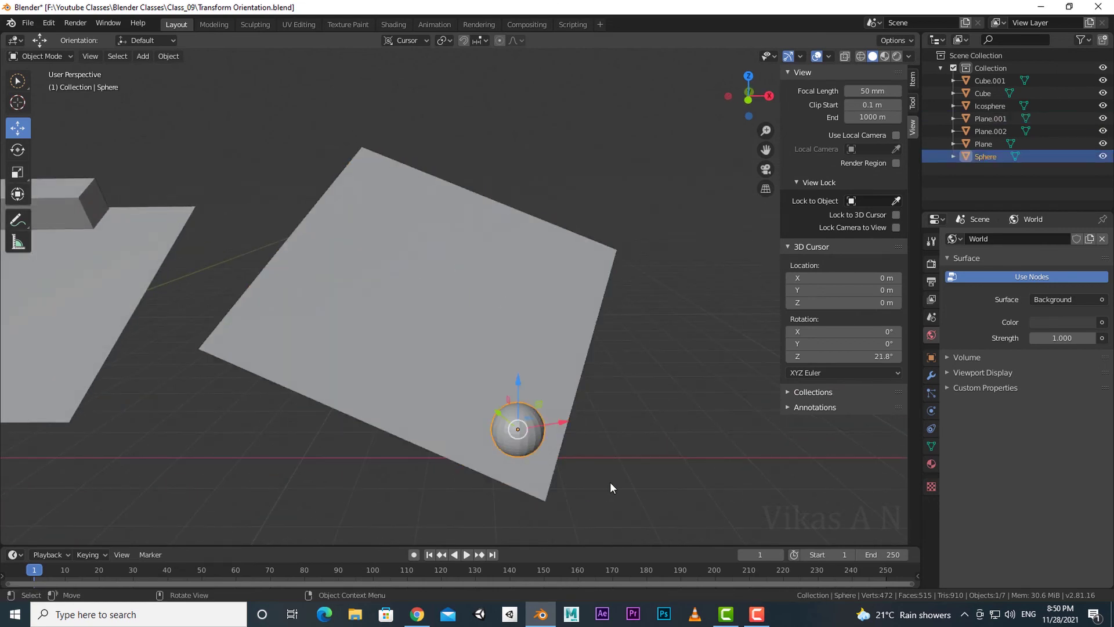
key("KP_Decimal")
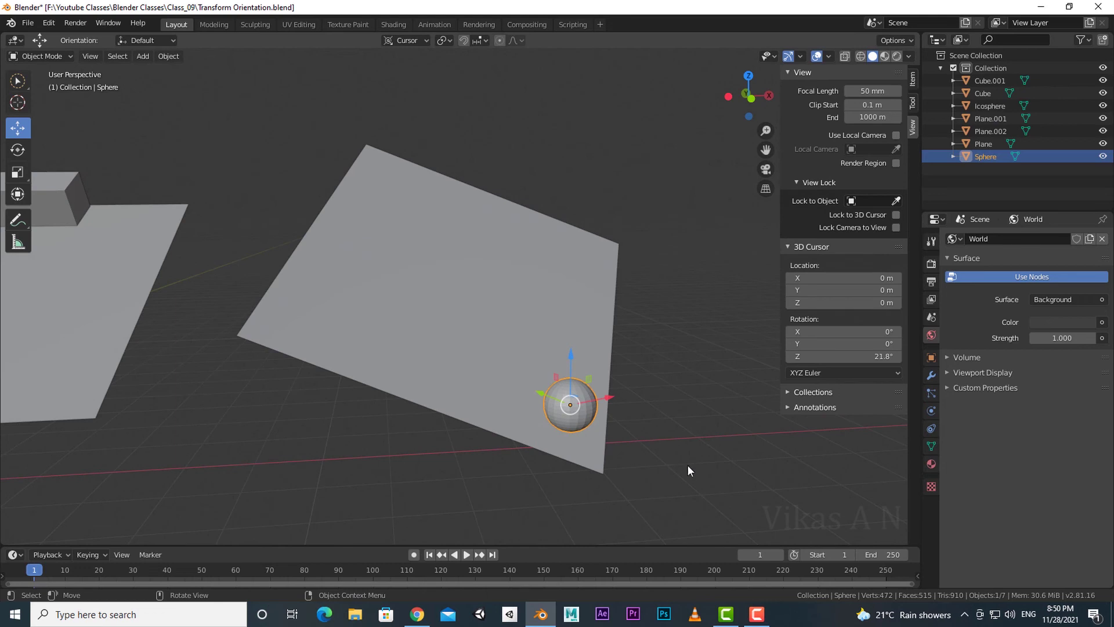
- Select the tilted plane under the sphere again and set the transform orientation to Local
left_click(615, 400)
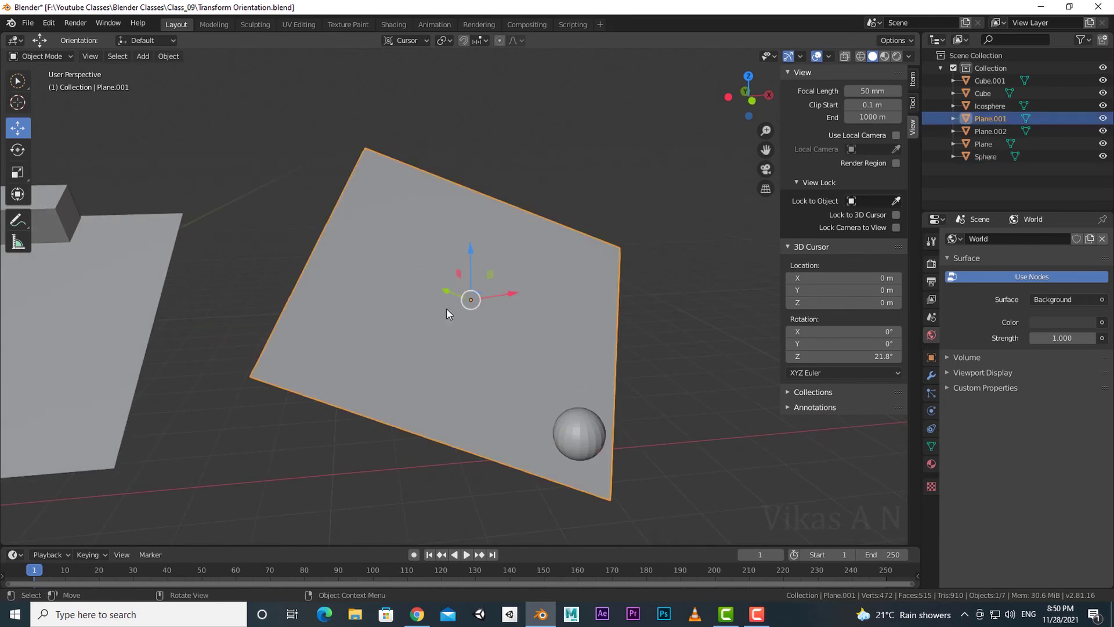
middle_click_drag(446, 310, 534, 302)
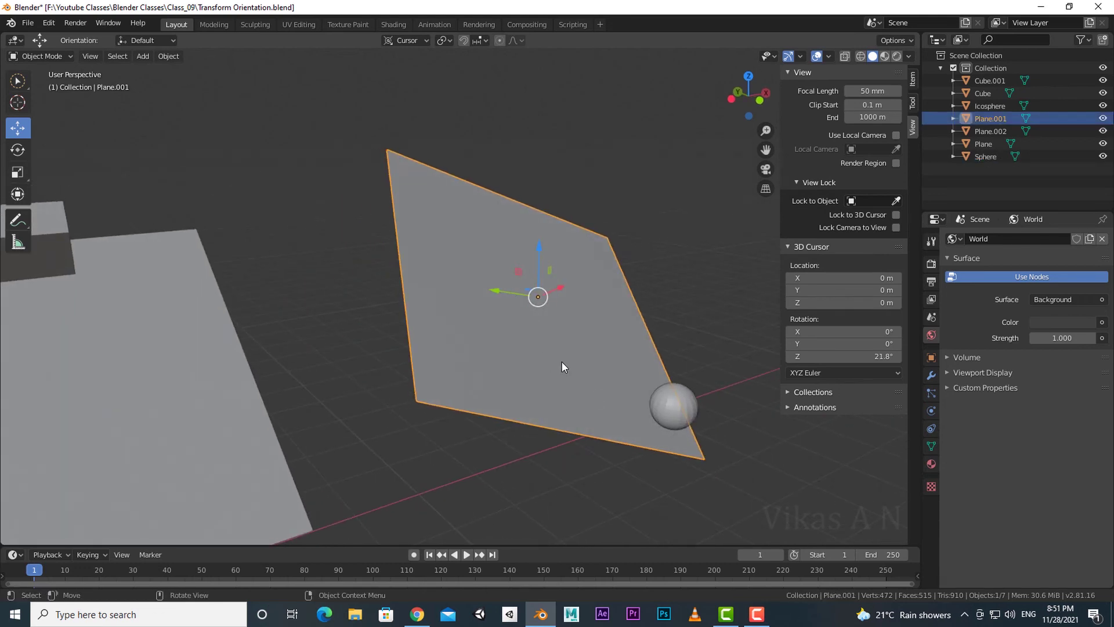
middle_click_drag(562, 367, 579, 381, "shift")
left_click(419, 40)
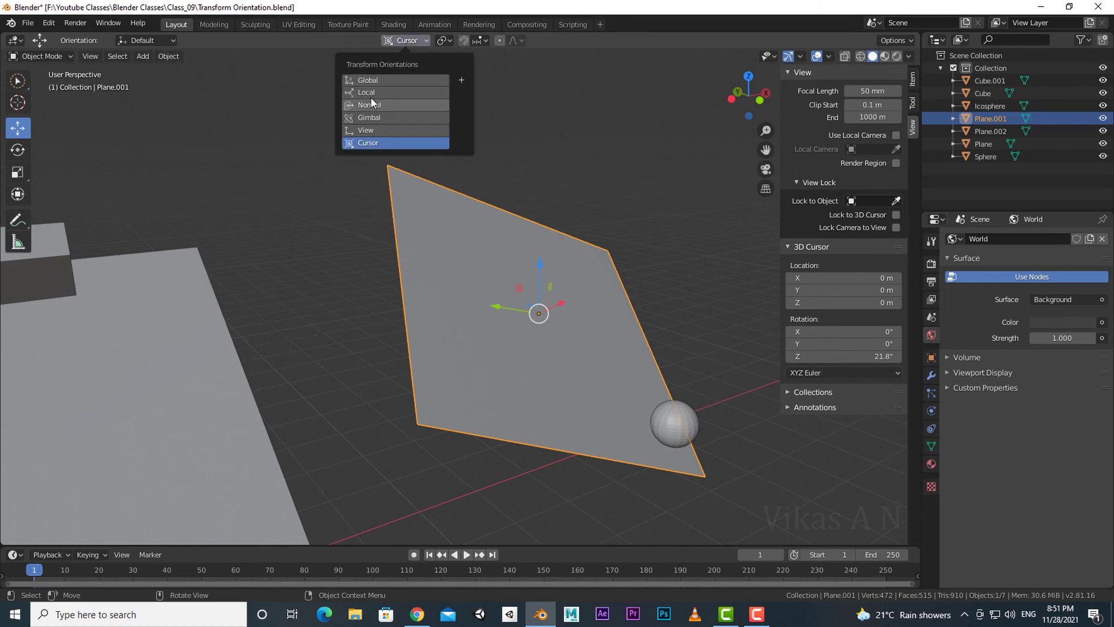
left_click(368, 93)
middle_click_drag(702, 375, 630, 369)
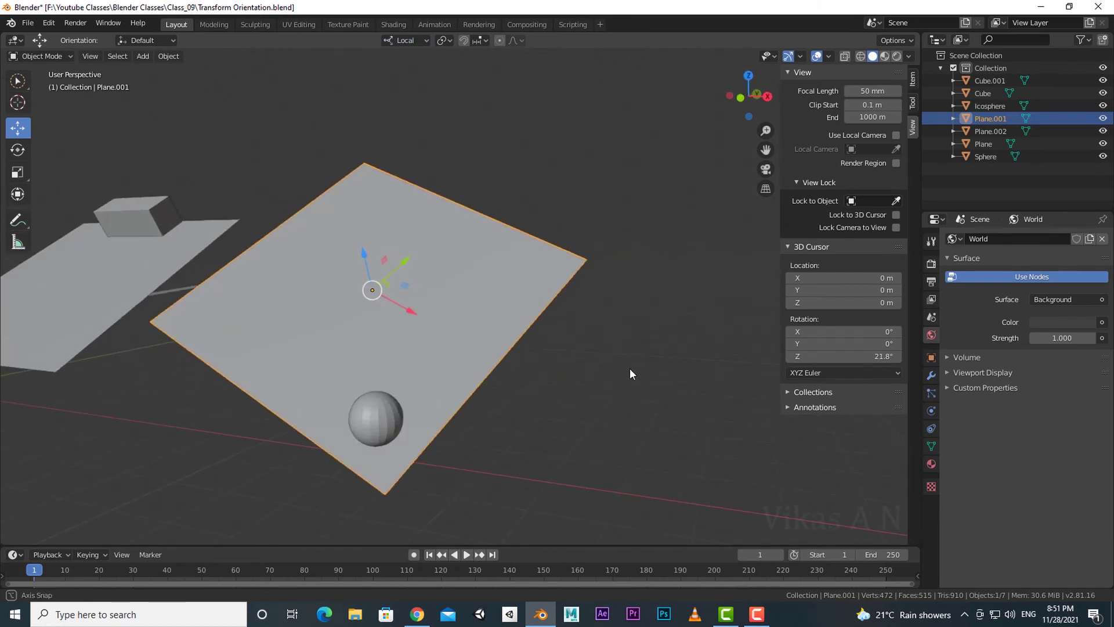
middle_click_drag(513, 311, 534, 333, "shift")
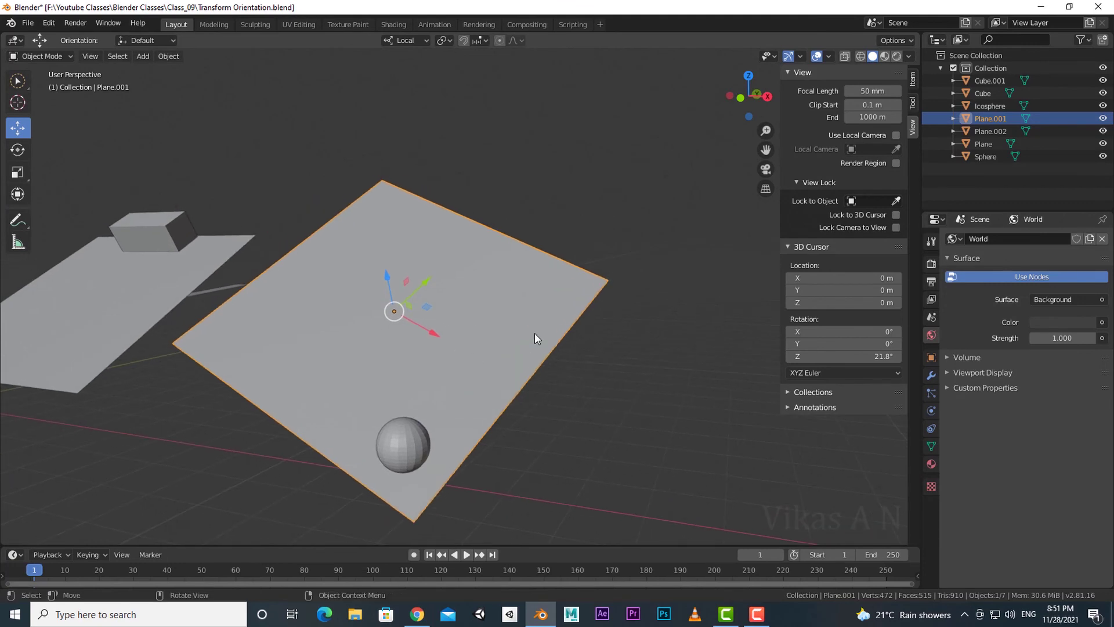
- Create a custom transform orientation from the selected tilted plane and name it Plane_01
left_click(407, 40)
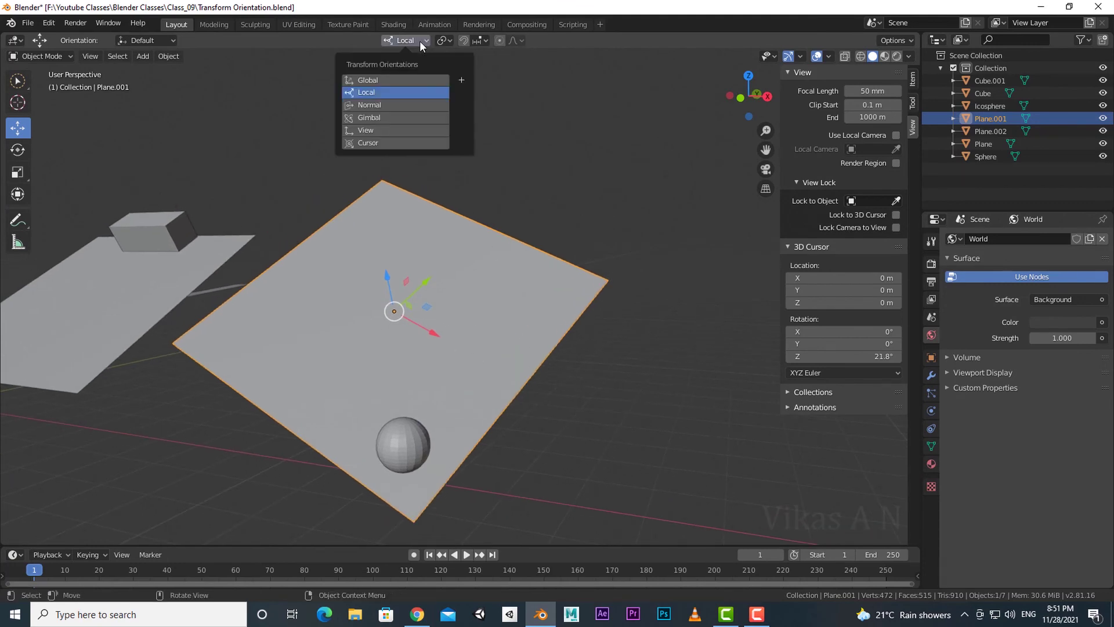
left_click(462, 80)
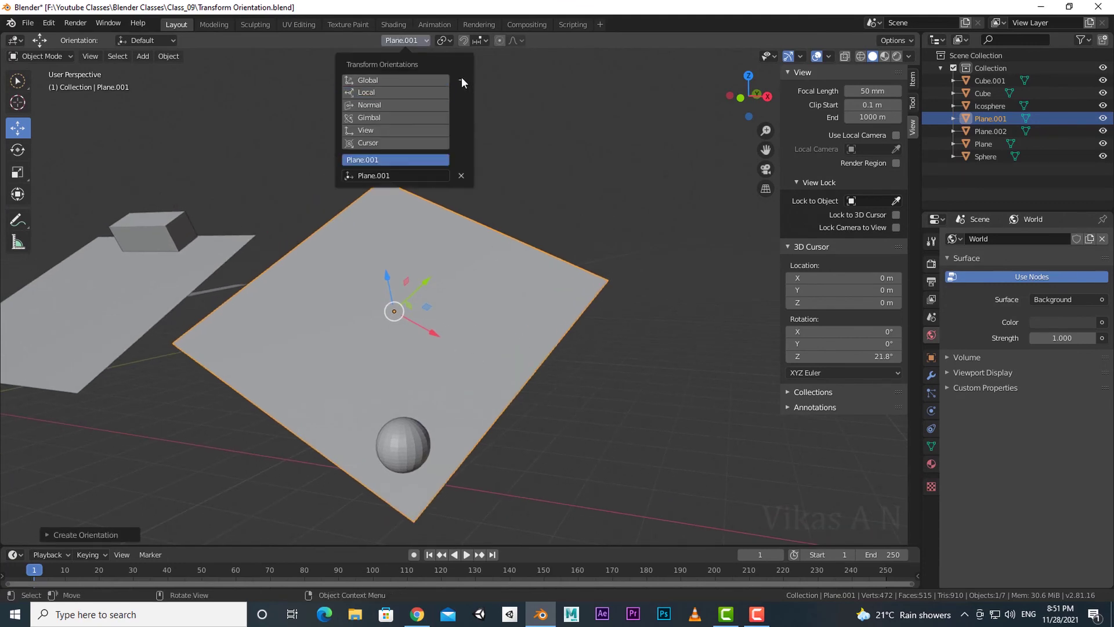
left_click(388, 175)
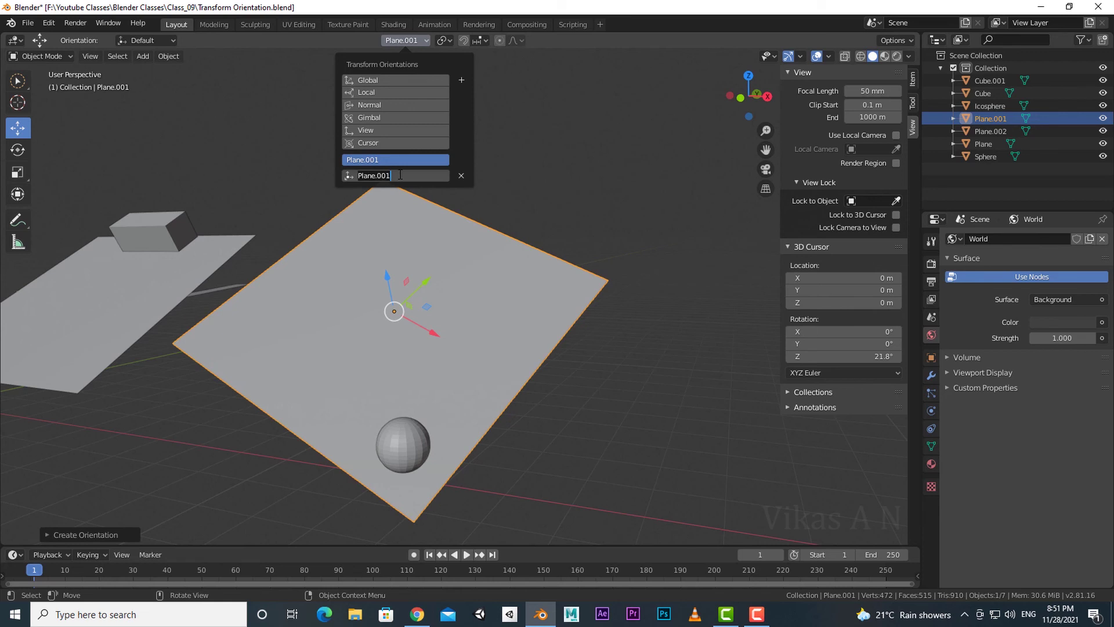
type("Pla")
type("01")
key("Return")
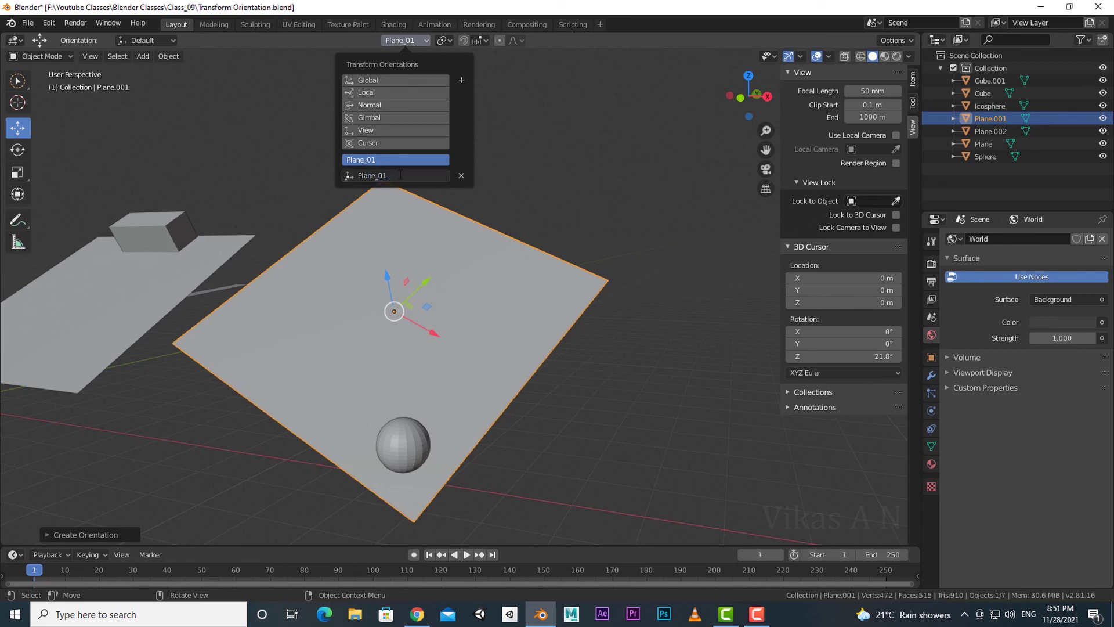
- Select the small sphere on the tilted plane and switch the transform orientation from Plane_01 to Local
left_click(561, 440)
left_click(402, 430)
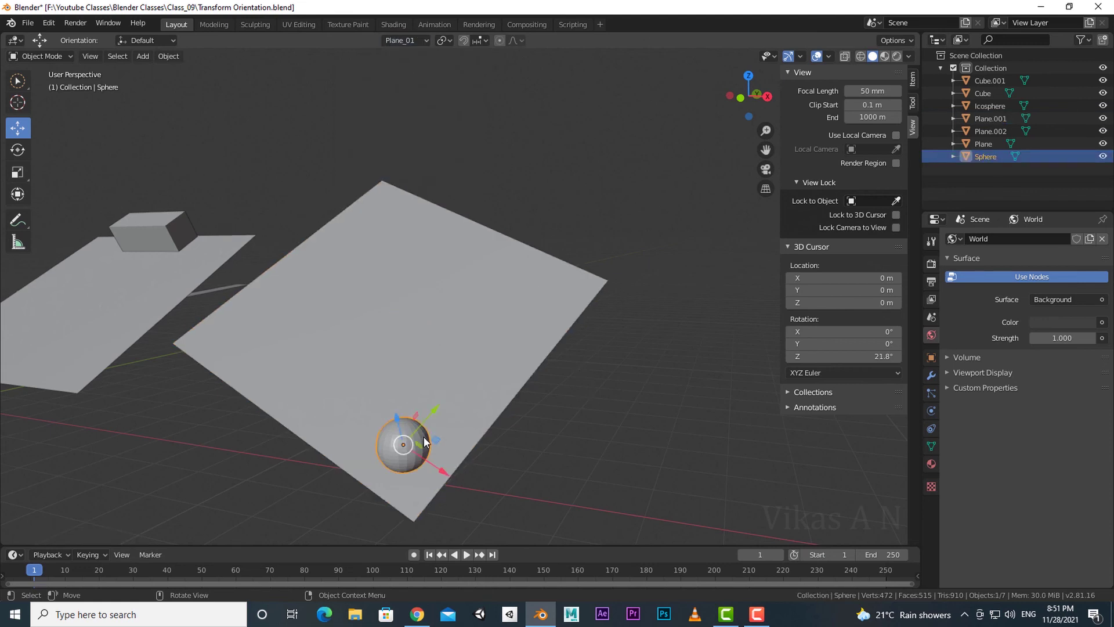
left_click(423, 40)
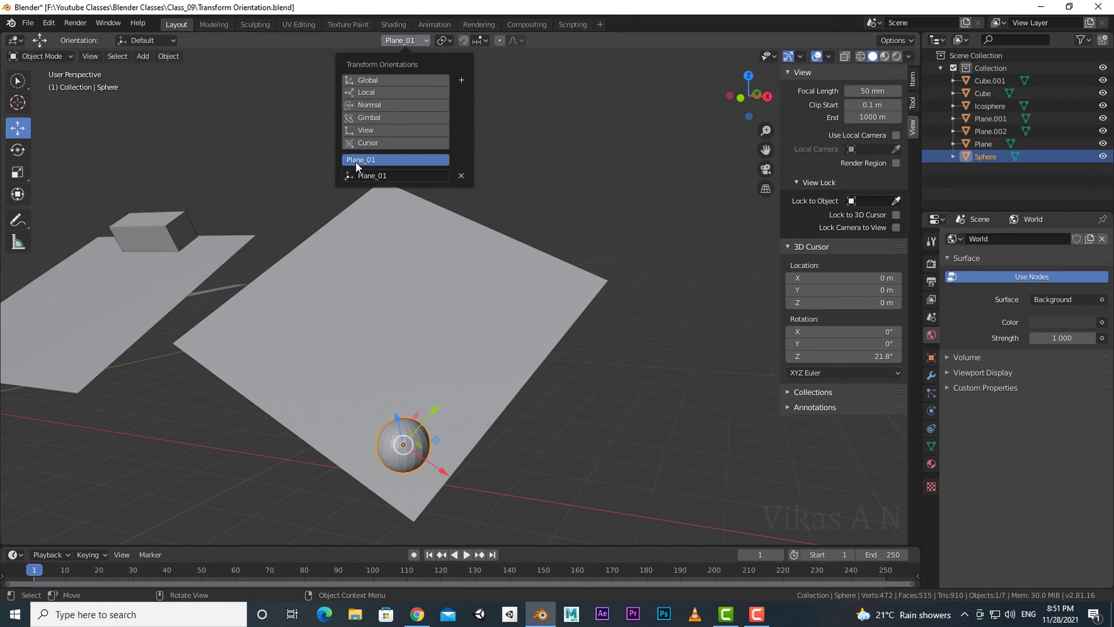
left_click(376, 105)
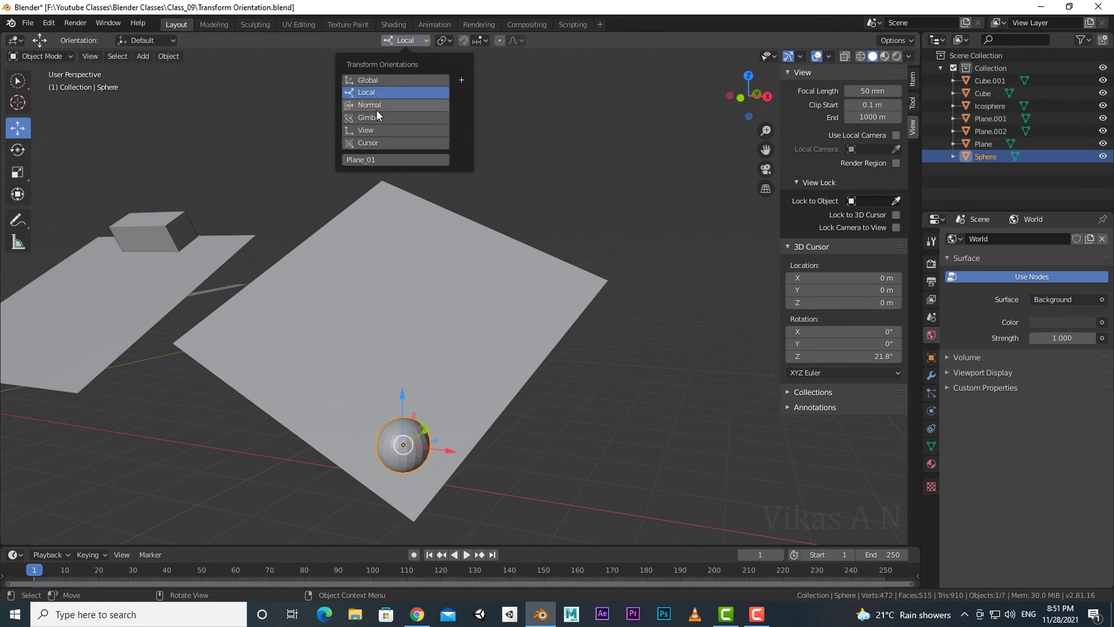
- Switch the transform orientation to View to compare the small sphere's gizmo axes, and set it back to Plane_01
left_click(374, 130)
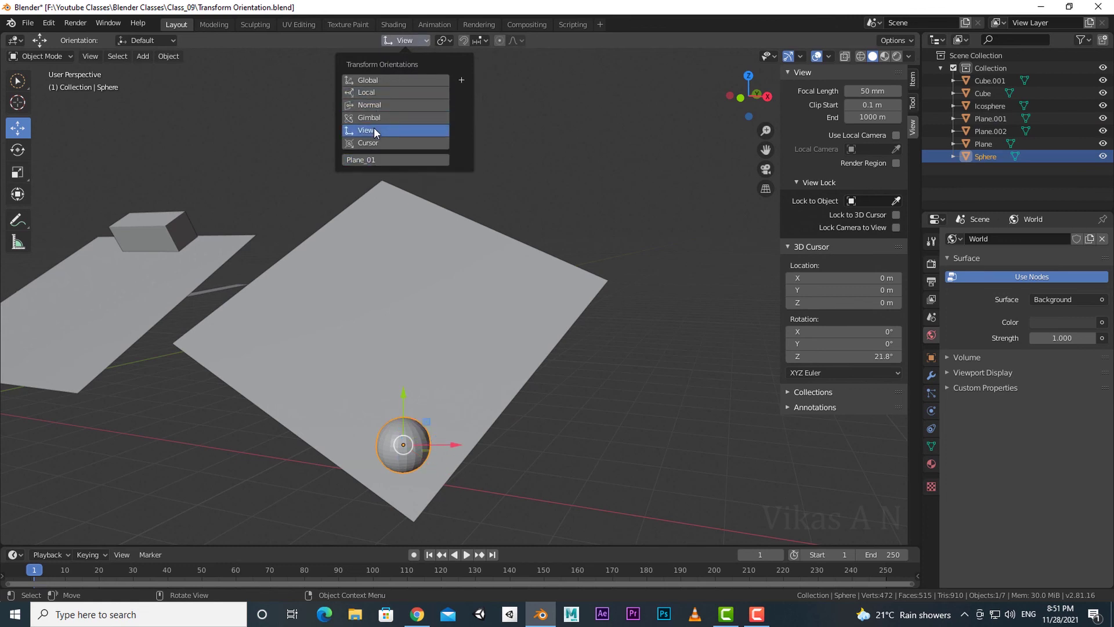
left_click(368, 161)
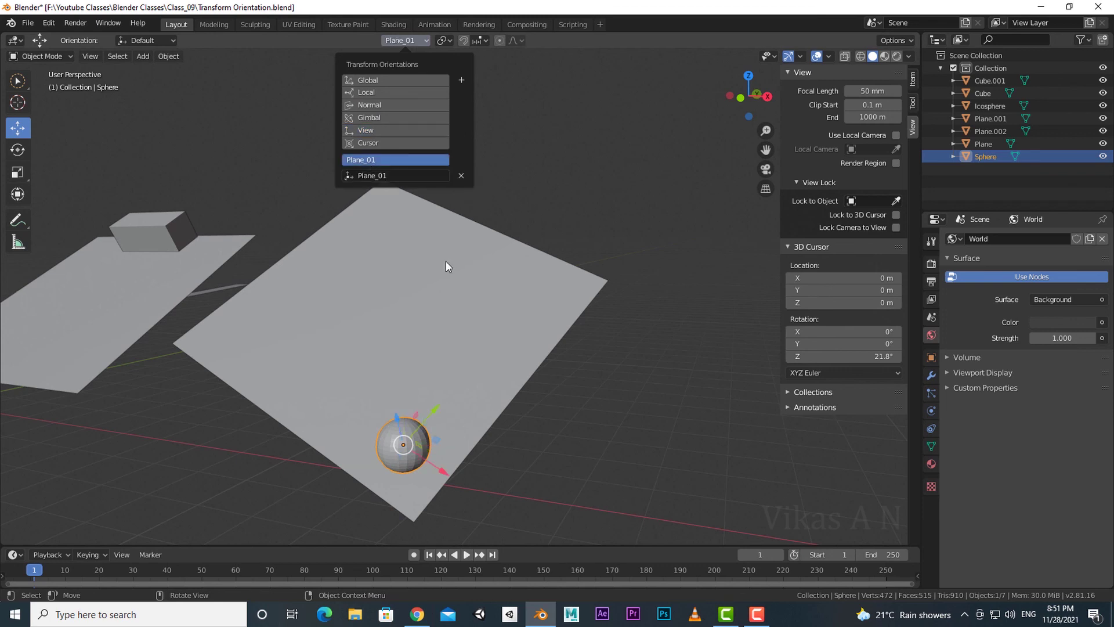
- Move the small sphere back and forth across the tilted plane along the Plane_01 axes, leaving it near the plane's upper edge
middle_click_drag(586, 430, 543, 392, "shift")
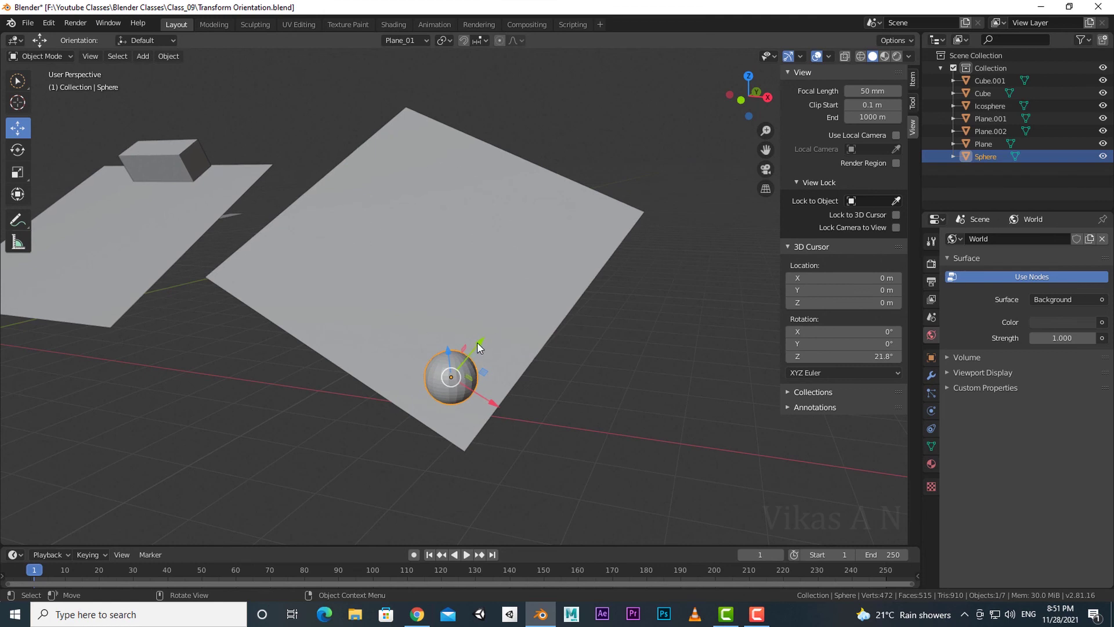
left_click_drag(477, 342, 581, 214)
left_click_drag(576, 300, 354, 231)
left_click_drag(354, 277, 574, 306)
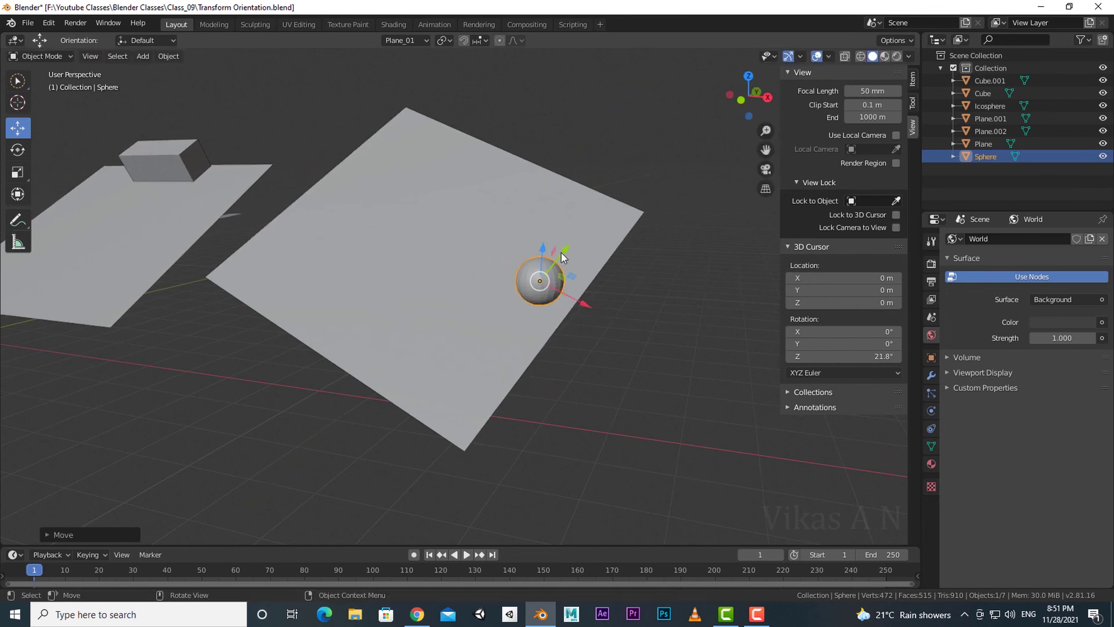
left_click_drag(562, 253, 503, 328)
left_click_drag(521, 378, 384, 295)
left_click_drag(373, 246, 485, 246)
middle_click_drag(485, 245, 510, 353)
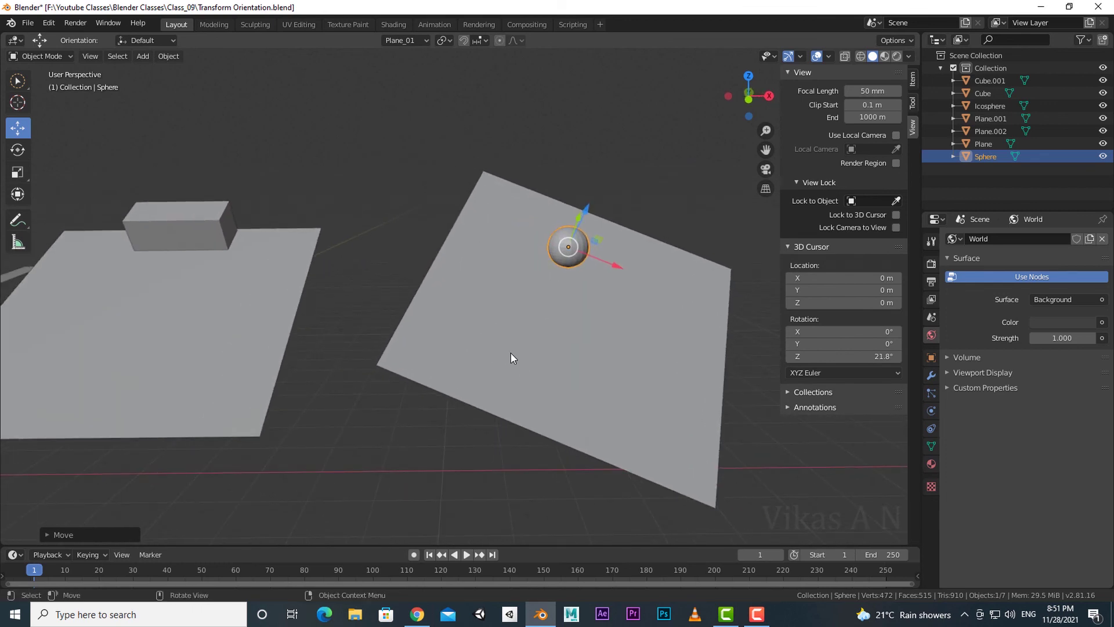
left_click(407, 40)
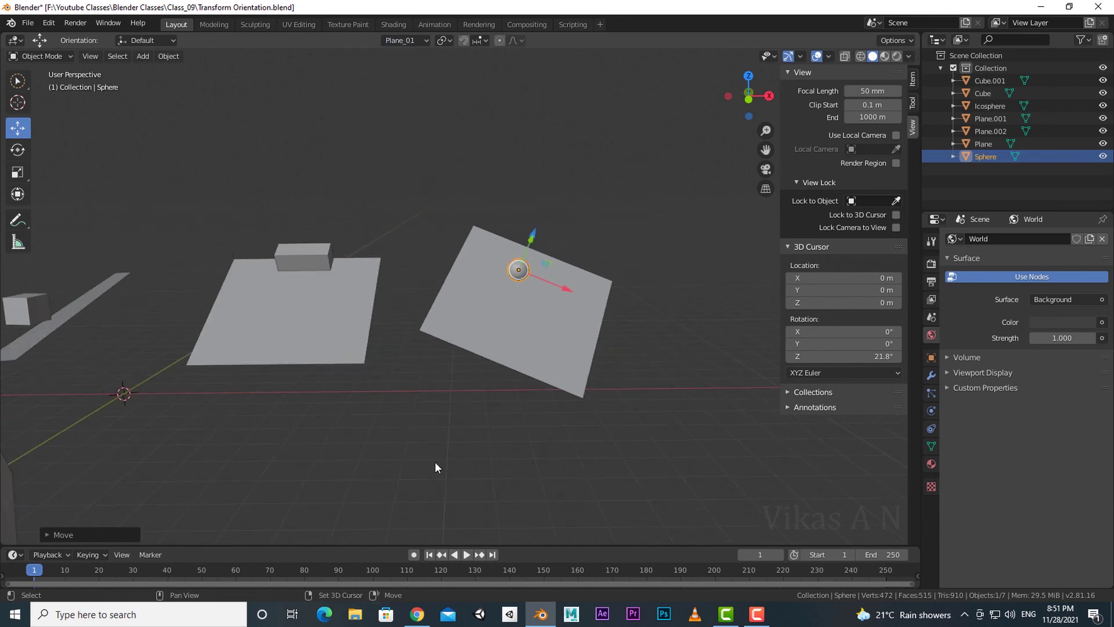
middle_click_drag(434, 462, 548, 420)
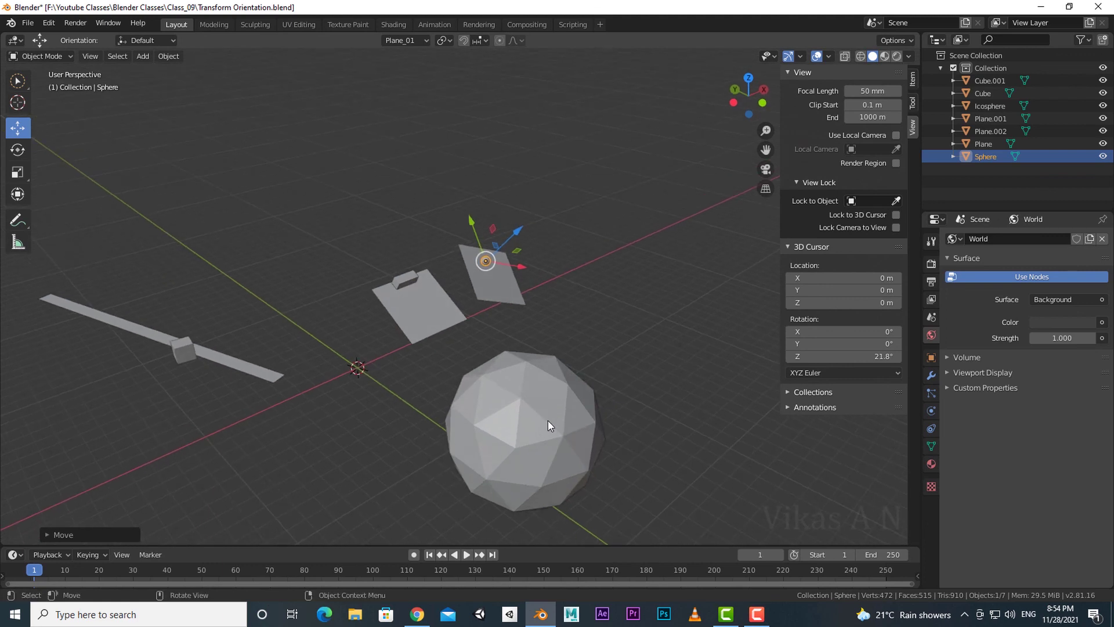
middle_click_drag(548, 420, 519, 401)
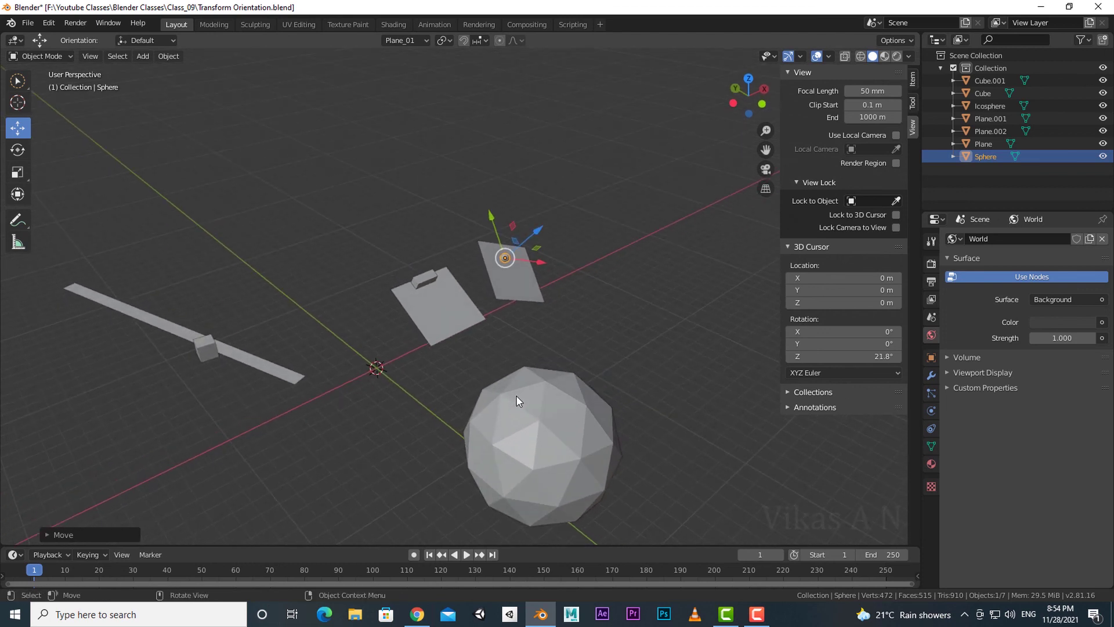
scroll(582, 320, "down", 1)
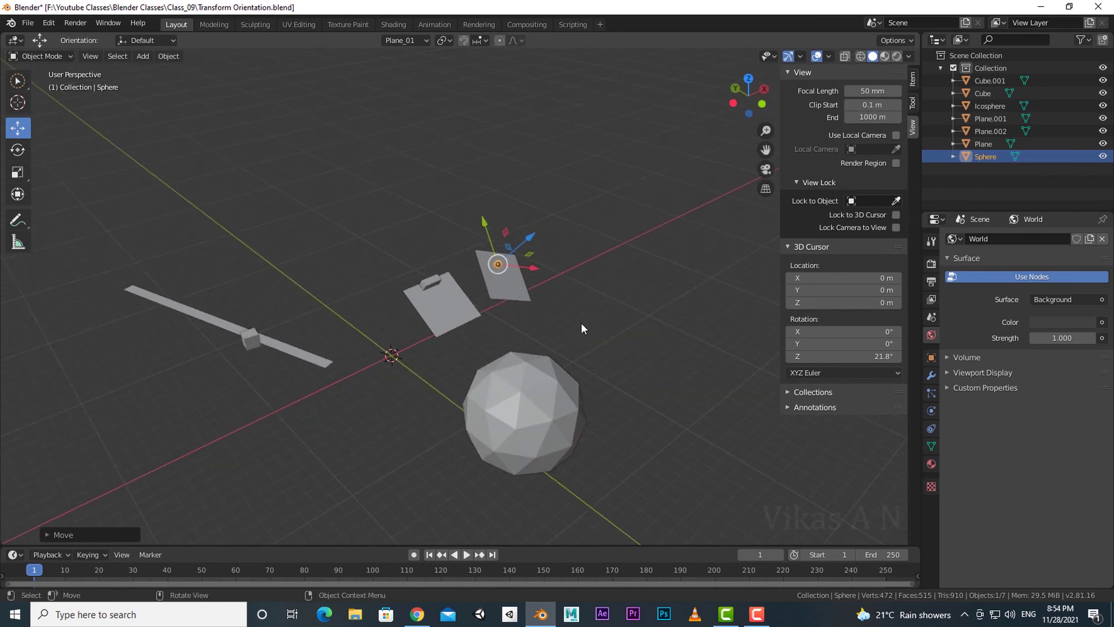
scroll(581, 327, "up", 1)
mouse_move(581, 330)
middle_mouse_down()
mouse_move(569, 328)
mouse_move(592, 334)
mouse_move(573, 316)
mouse_move(577, 333)
middle_mouse_up()
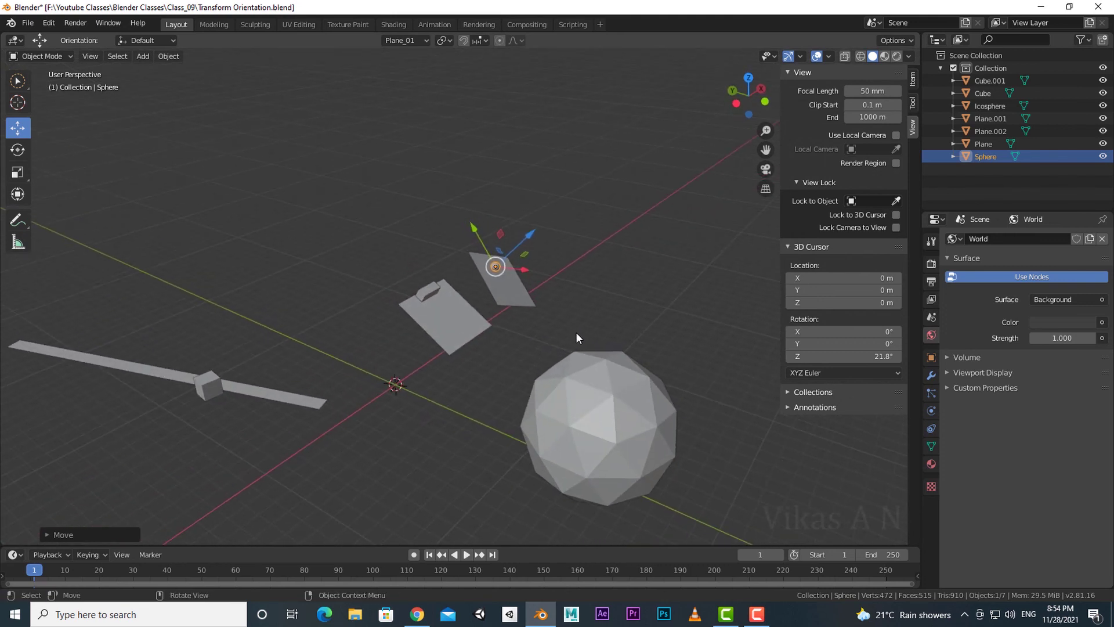
scroll(576, 337, "up", 2)
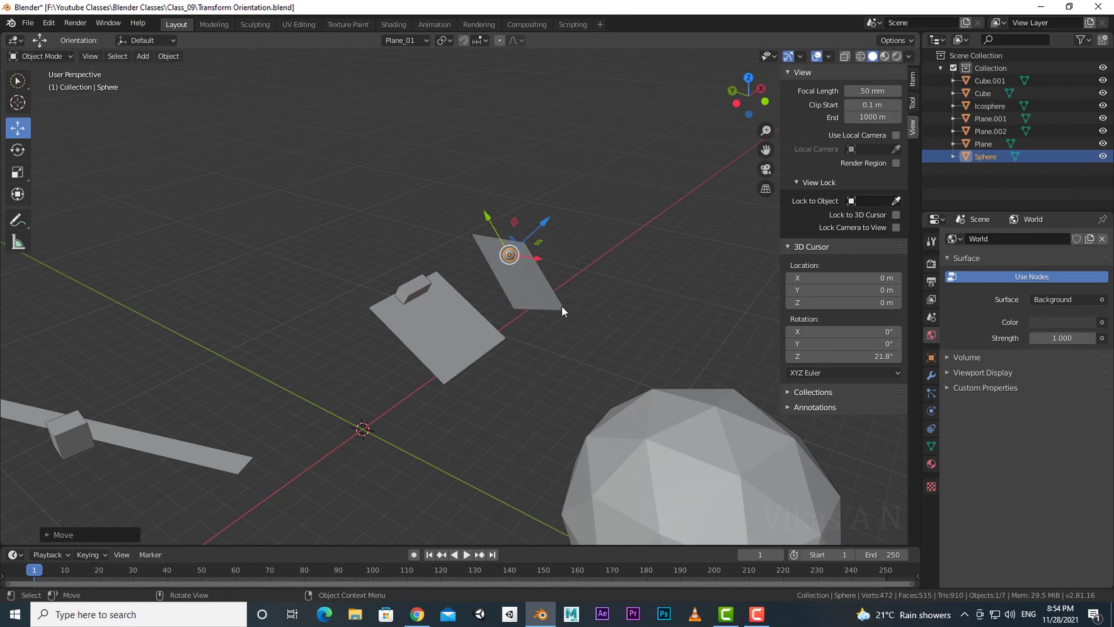